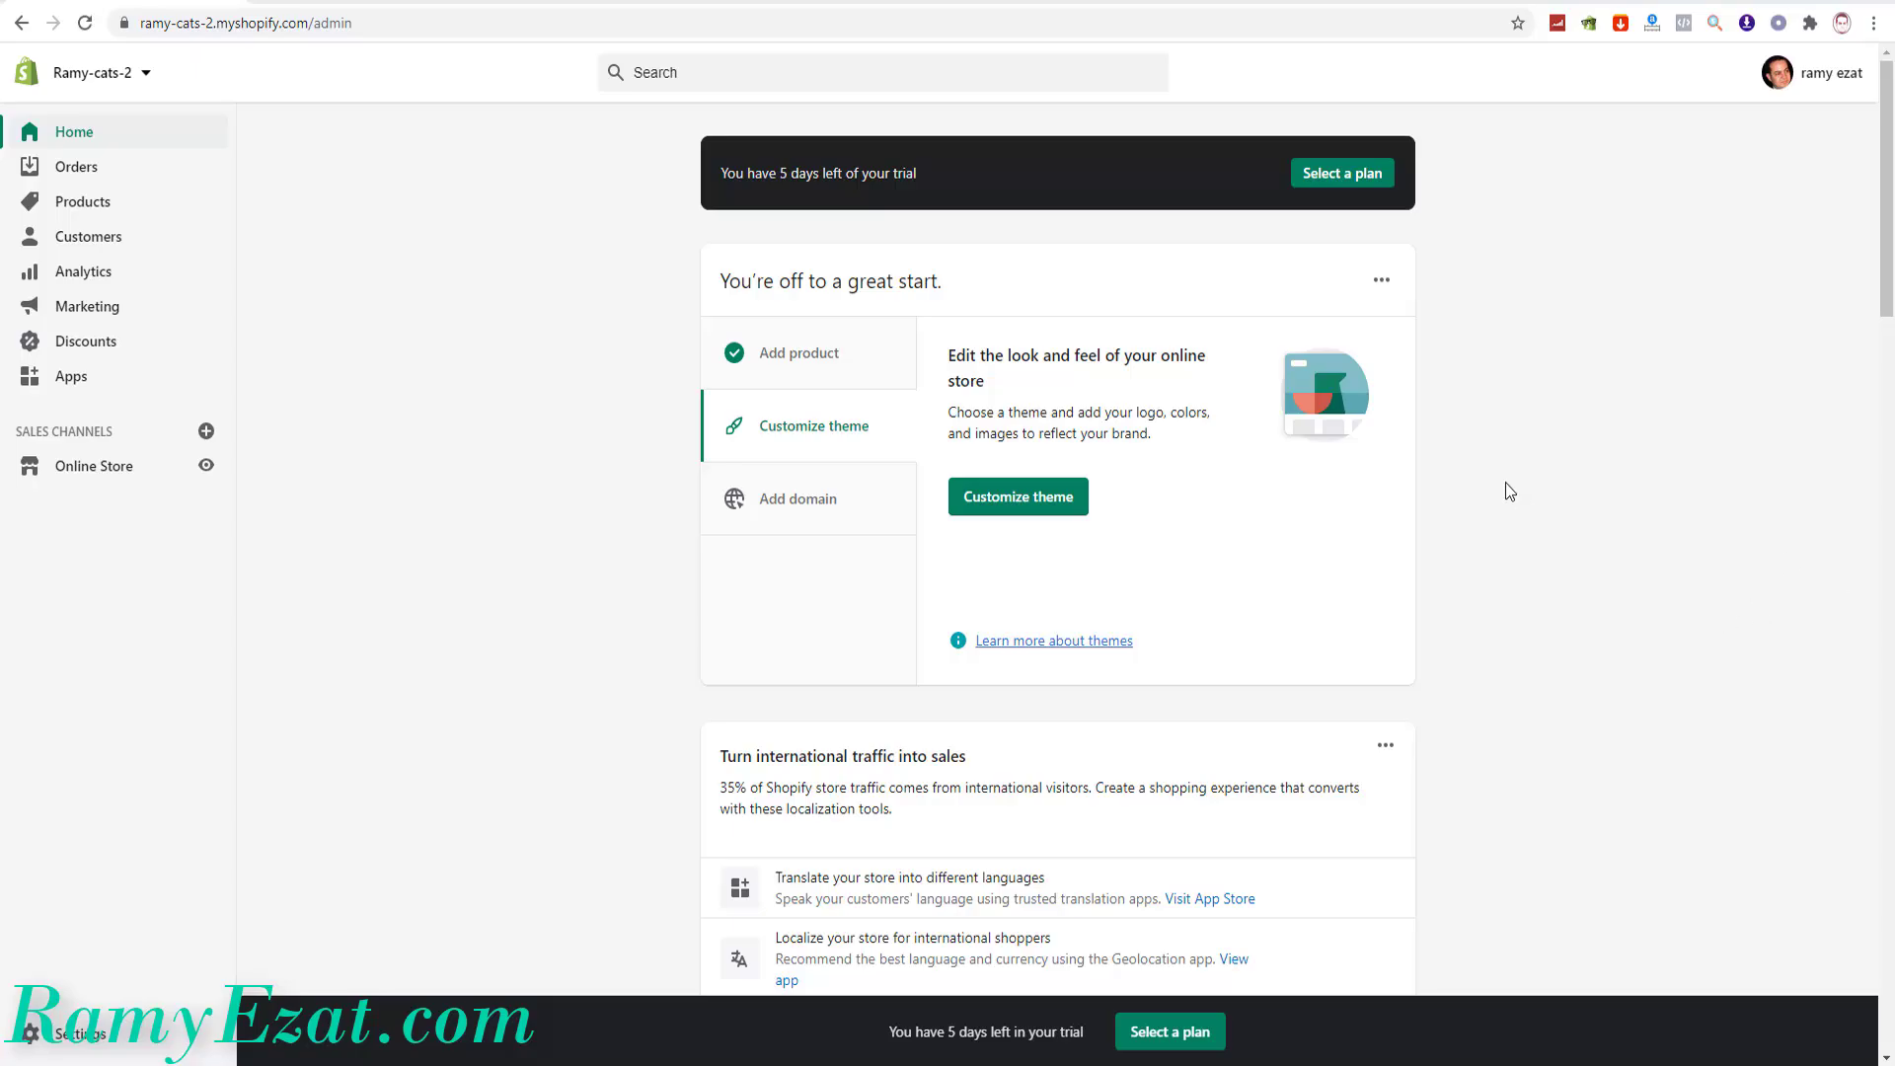
# Step: In the store's general settings, choose the Imperial system as unit system and Pound (lb) as default weight unit
pyautogui.click(79, 1035)
pyautogui.click(696, 237)
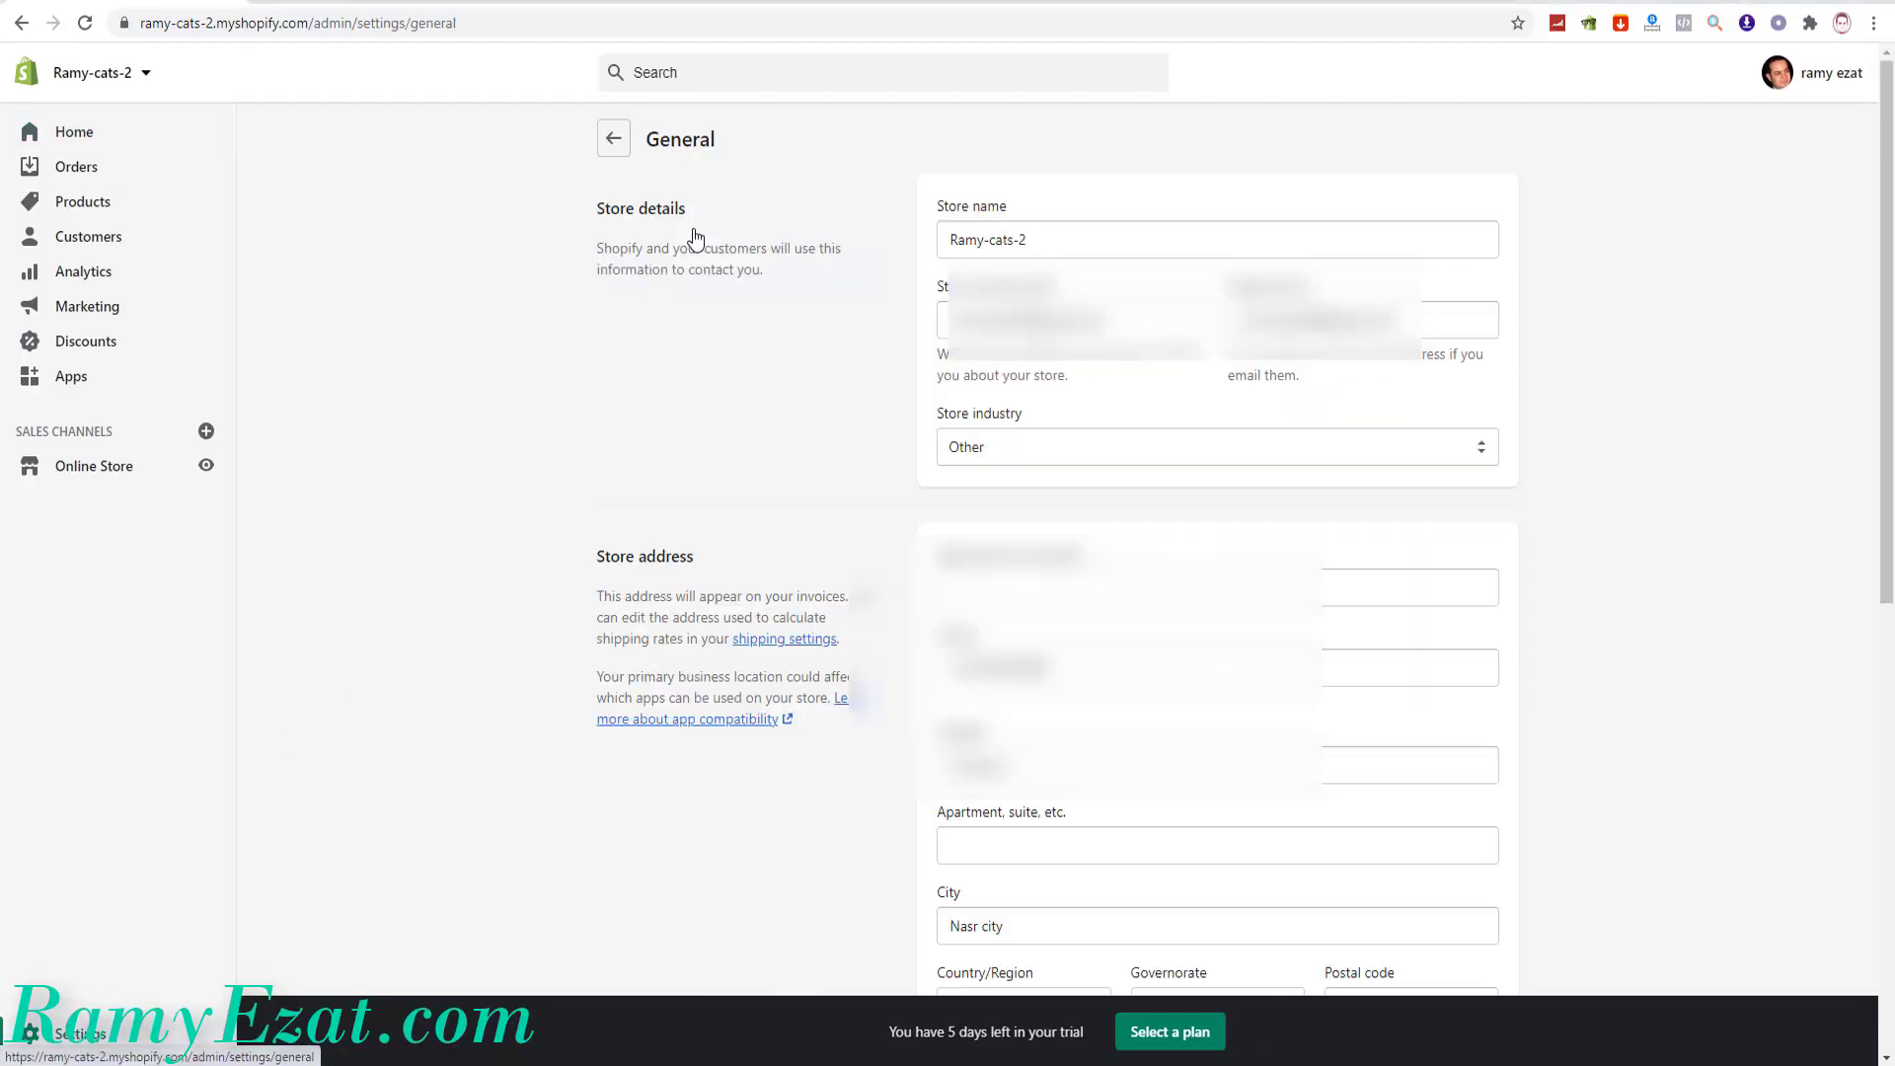
pyautogui.scroll(-8, 1432, 553)
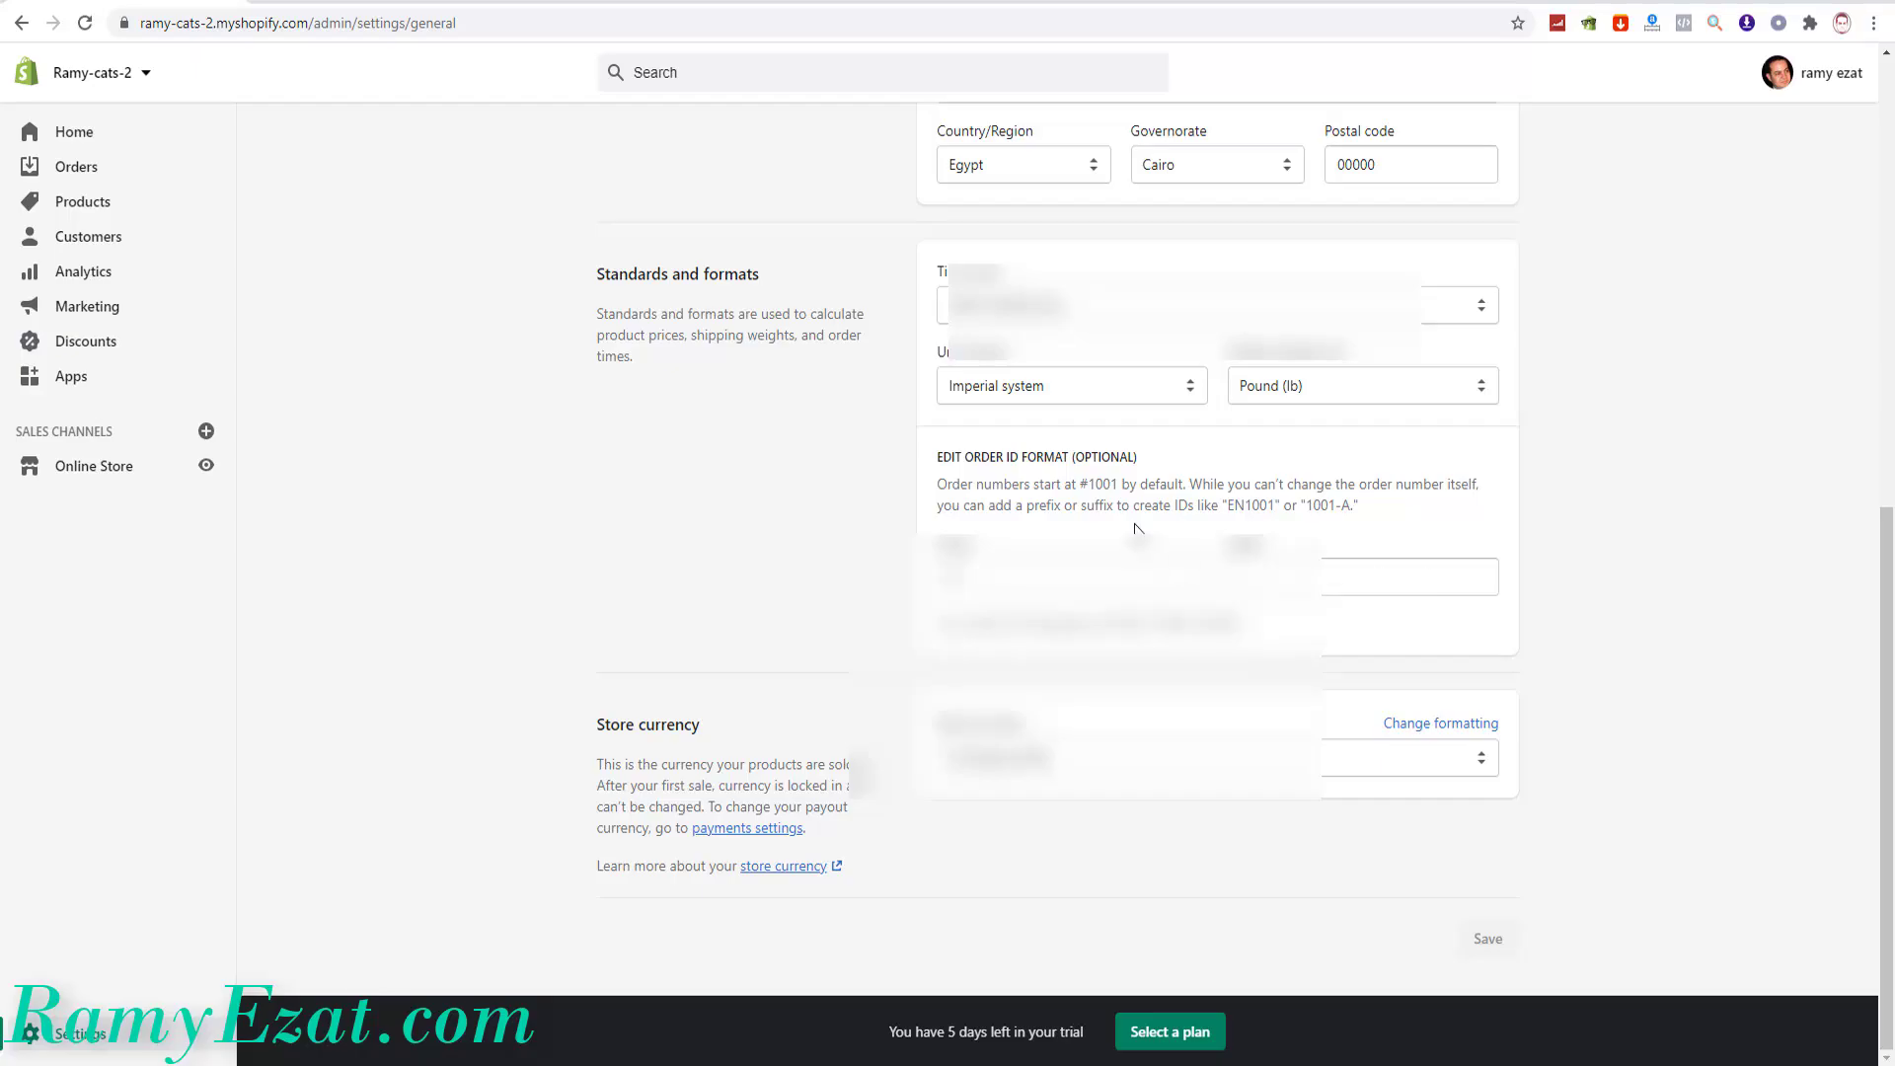
pyautogui.click(1114, 386)
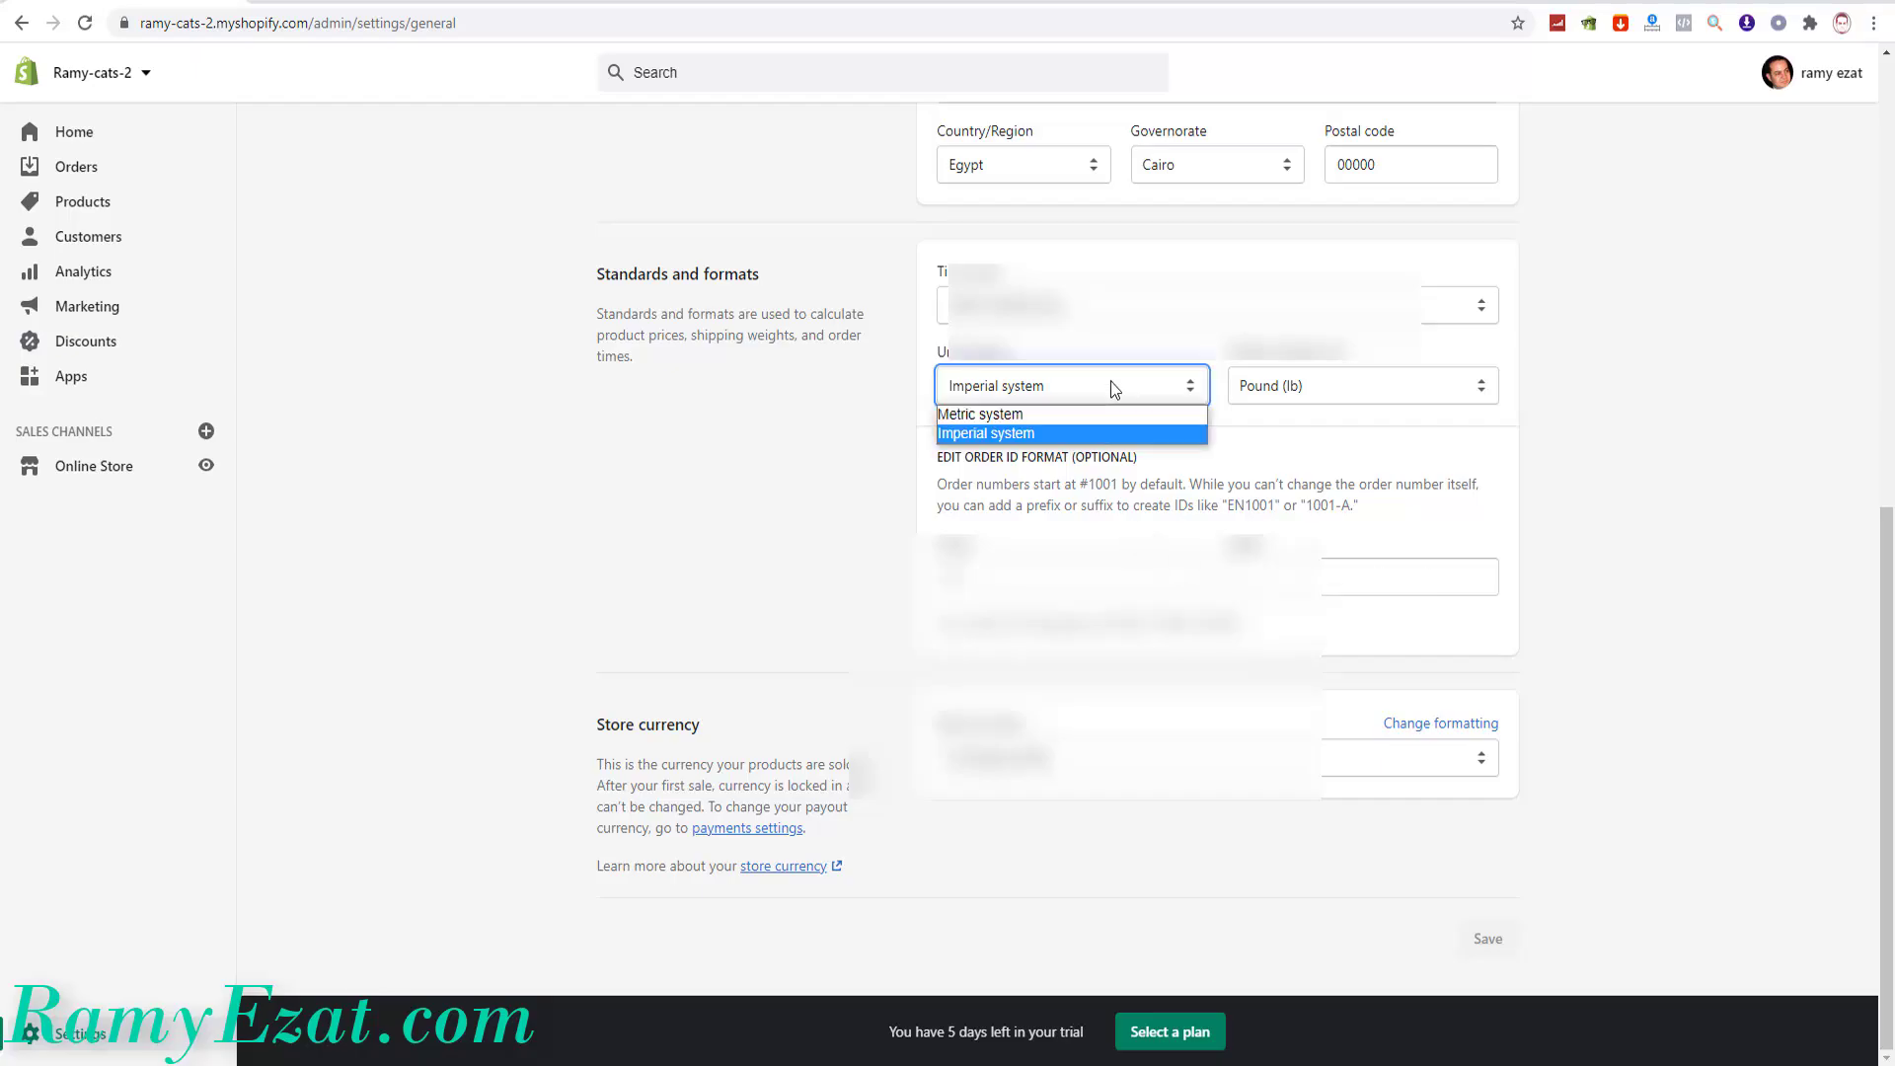
pyautogui.click(983, 432)
pyautogui.click(1312, 387)
pyautogui.click(1286, 415)
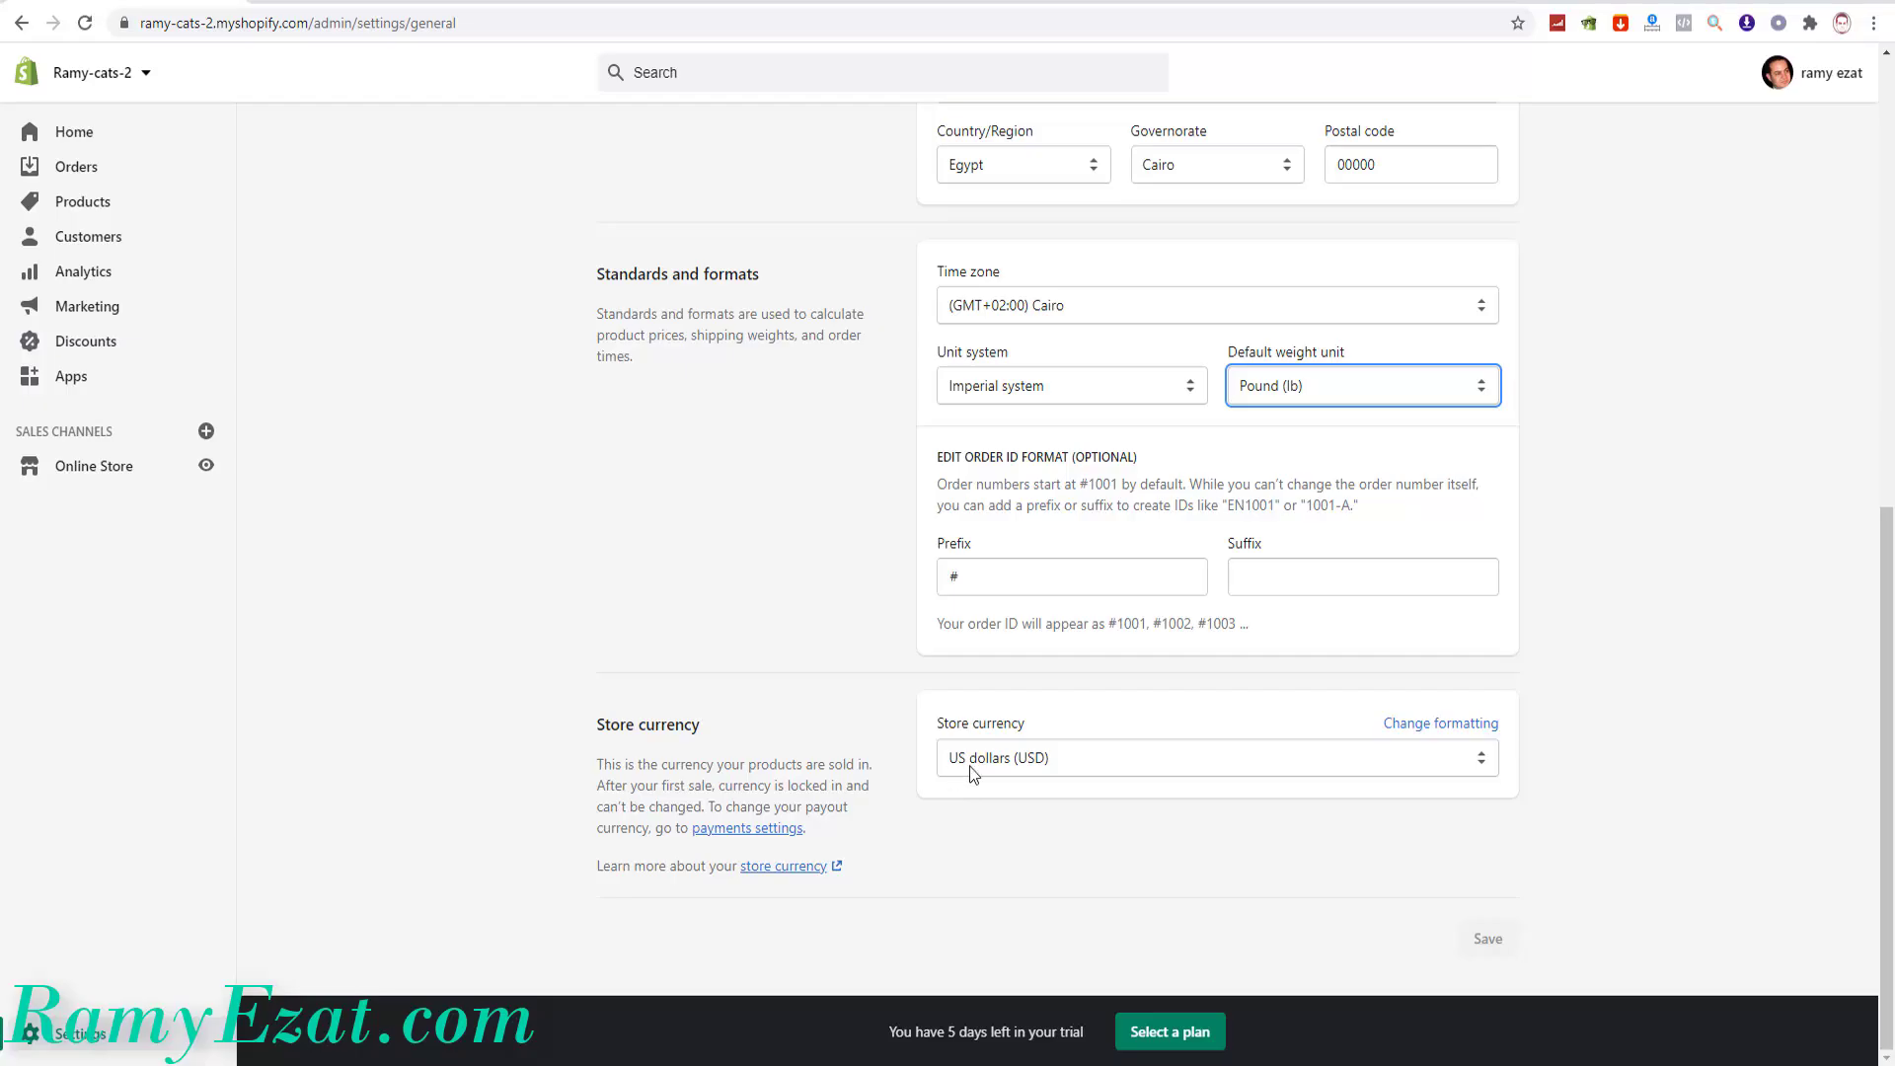
pyautogui.click(875, 660)
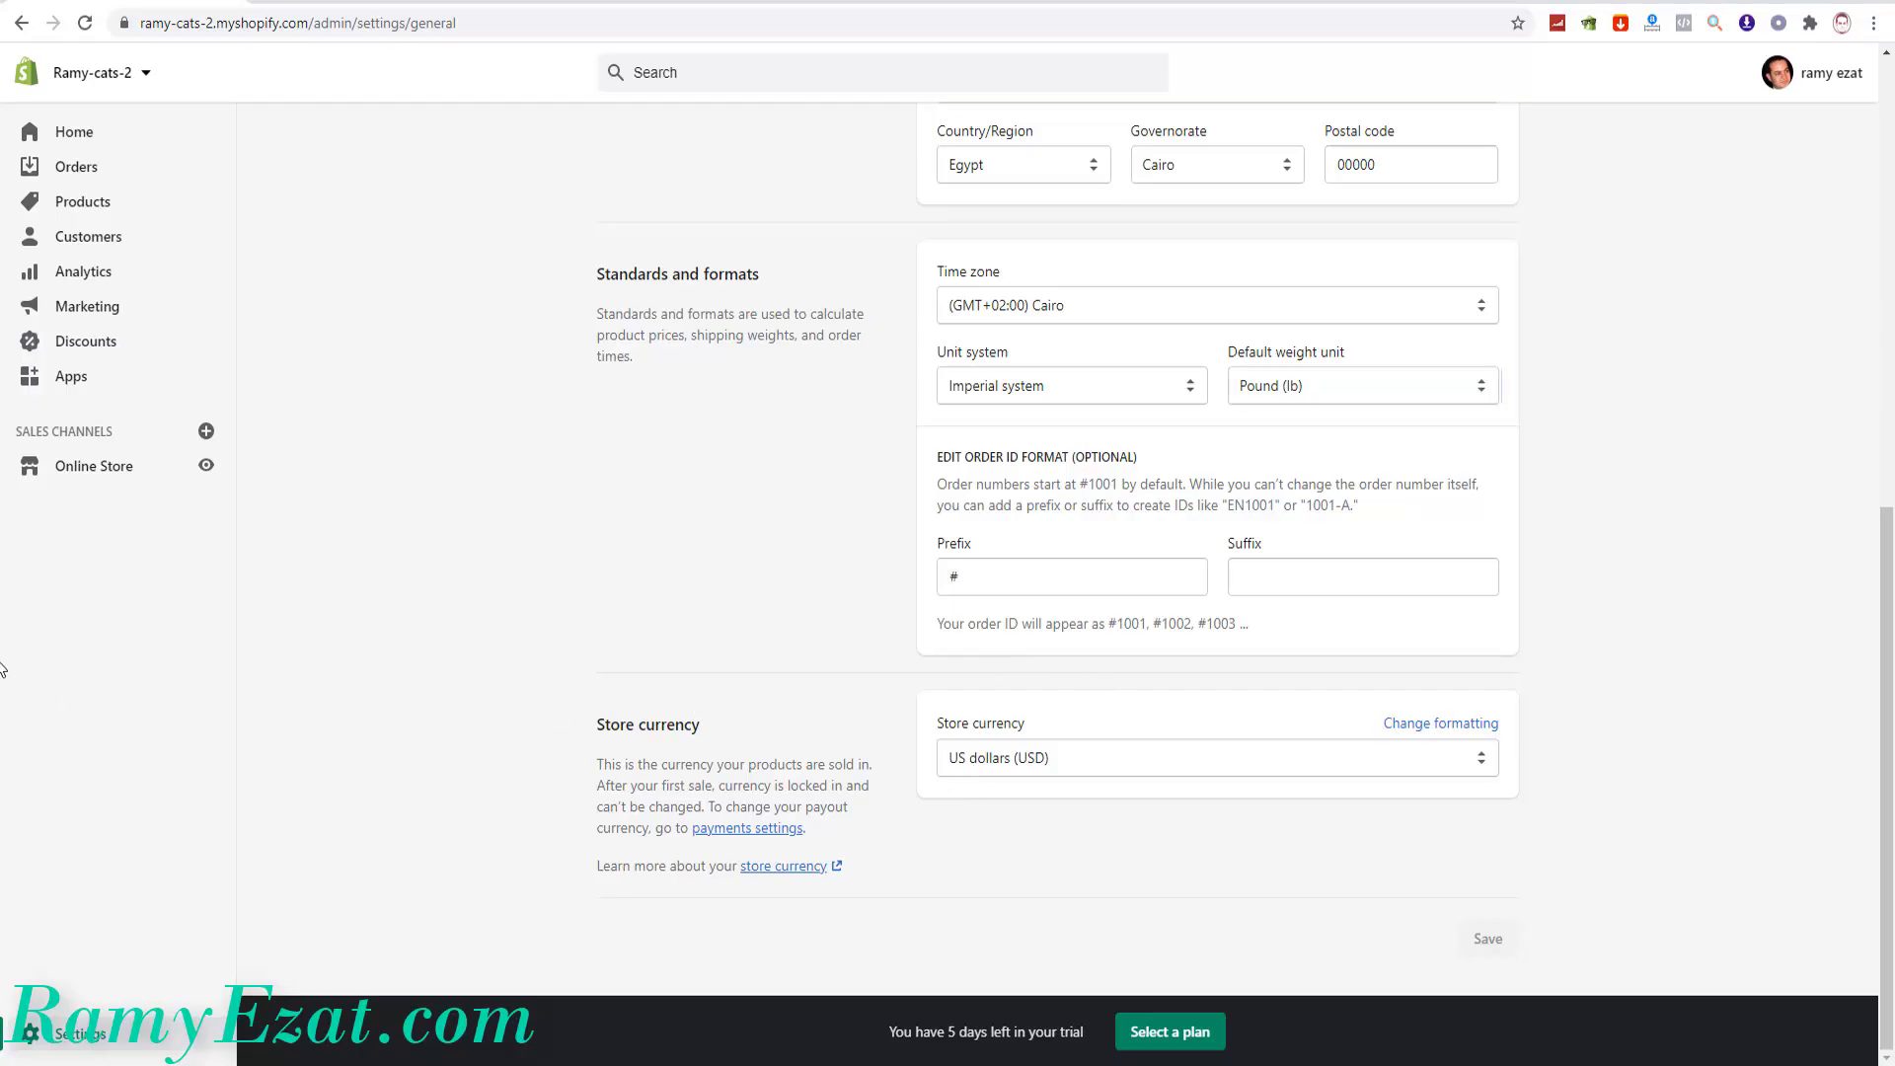
# Step: Review the Shipping and delivery settings and open the general shipping rates for management
pyautogui.click(61, 1033)
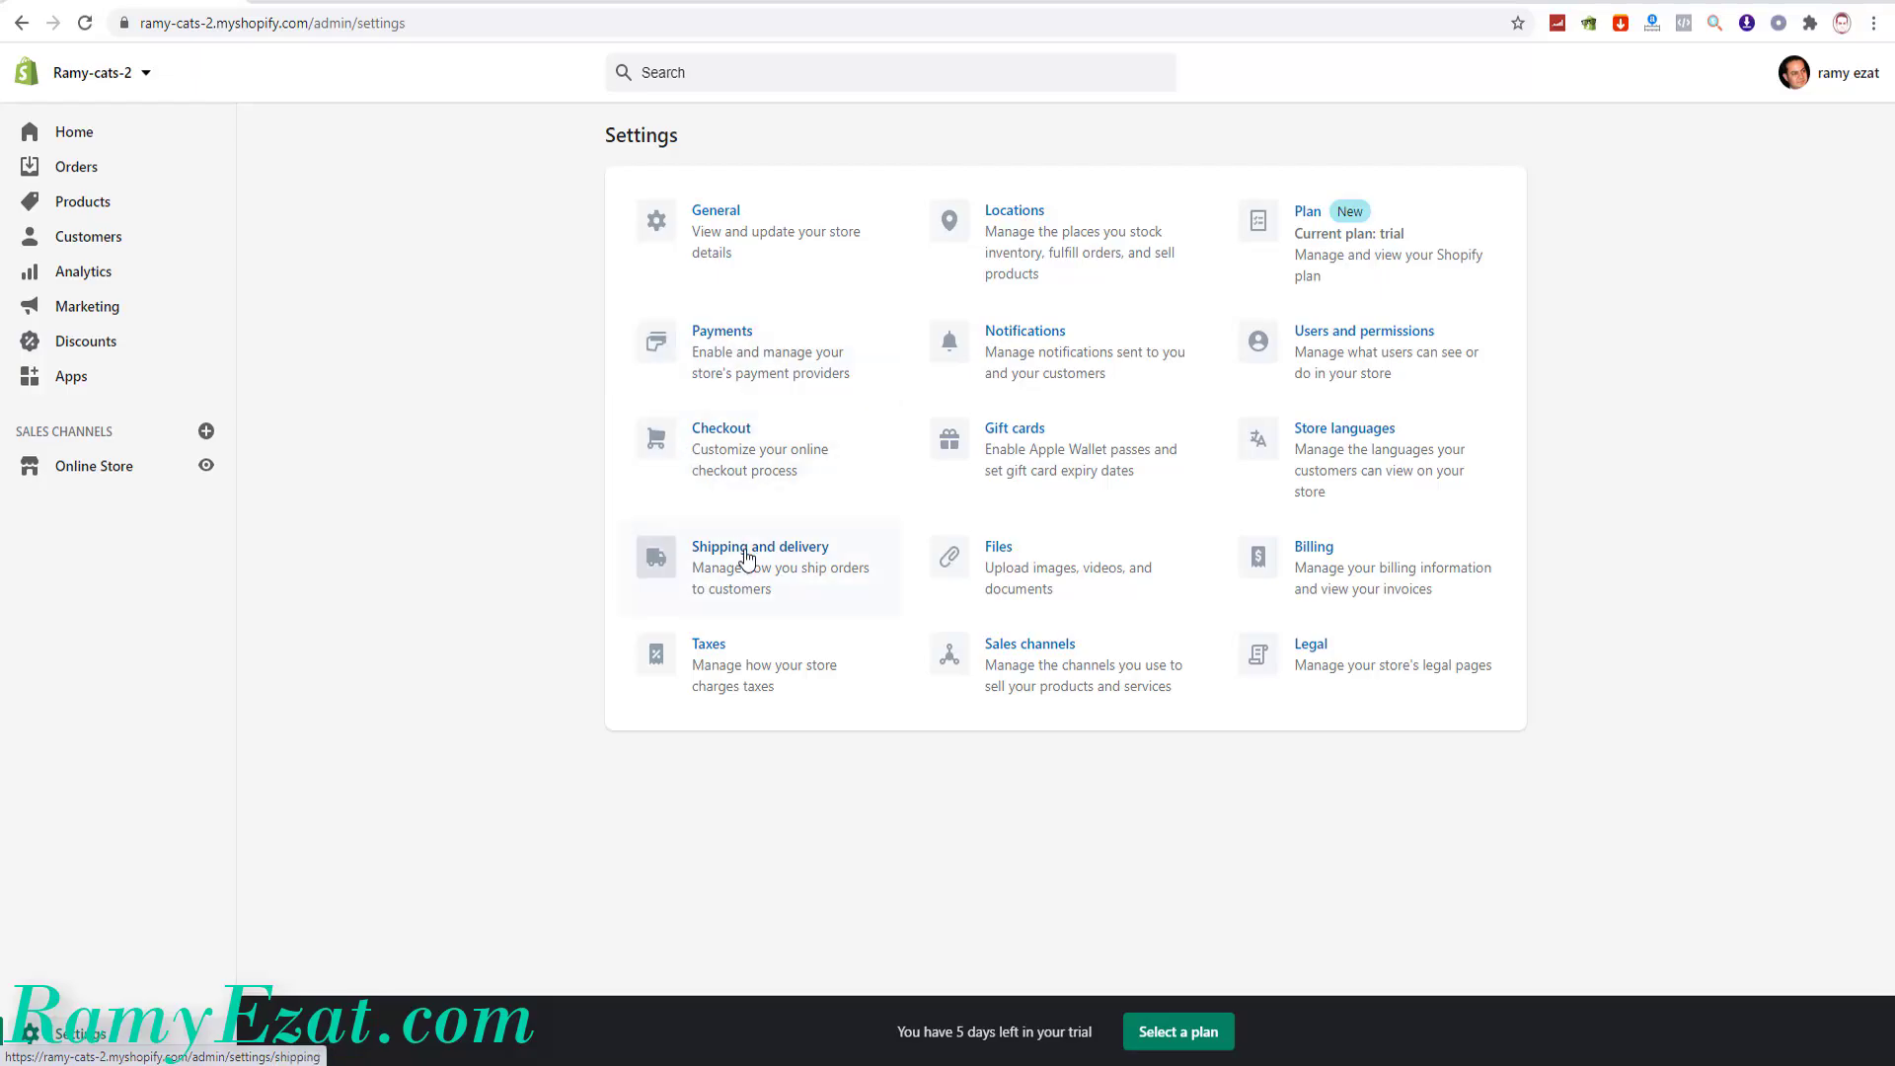
pyautogui.click(747, 559)
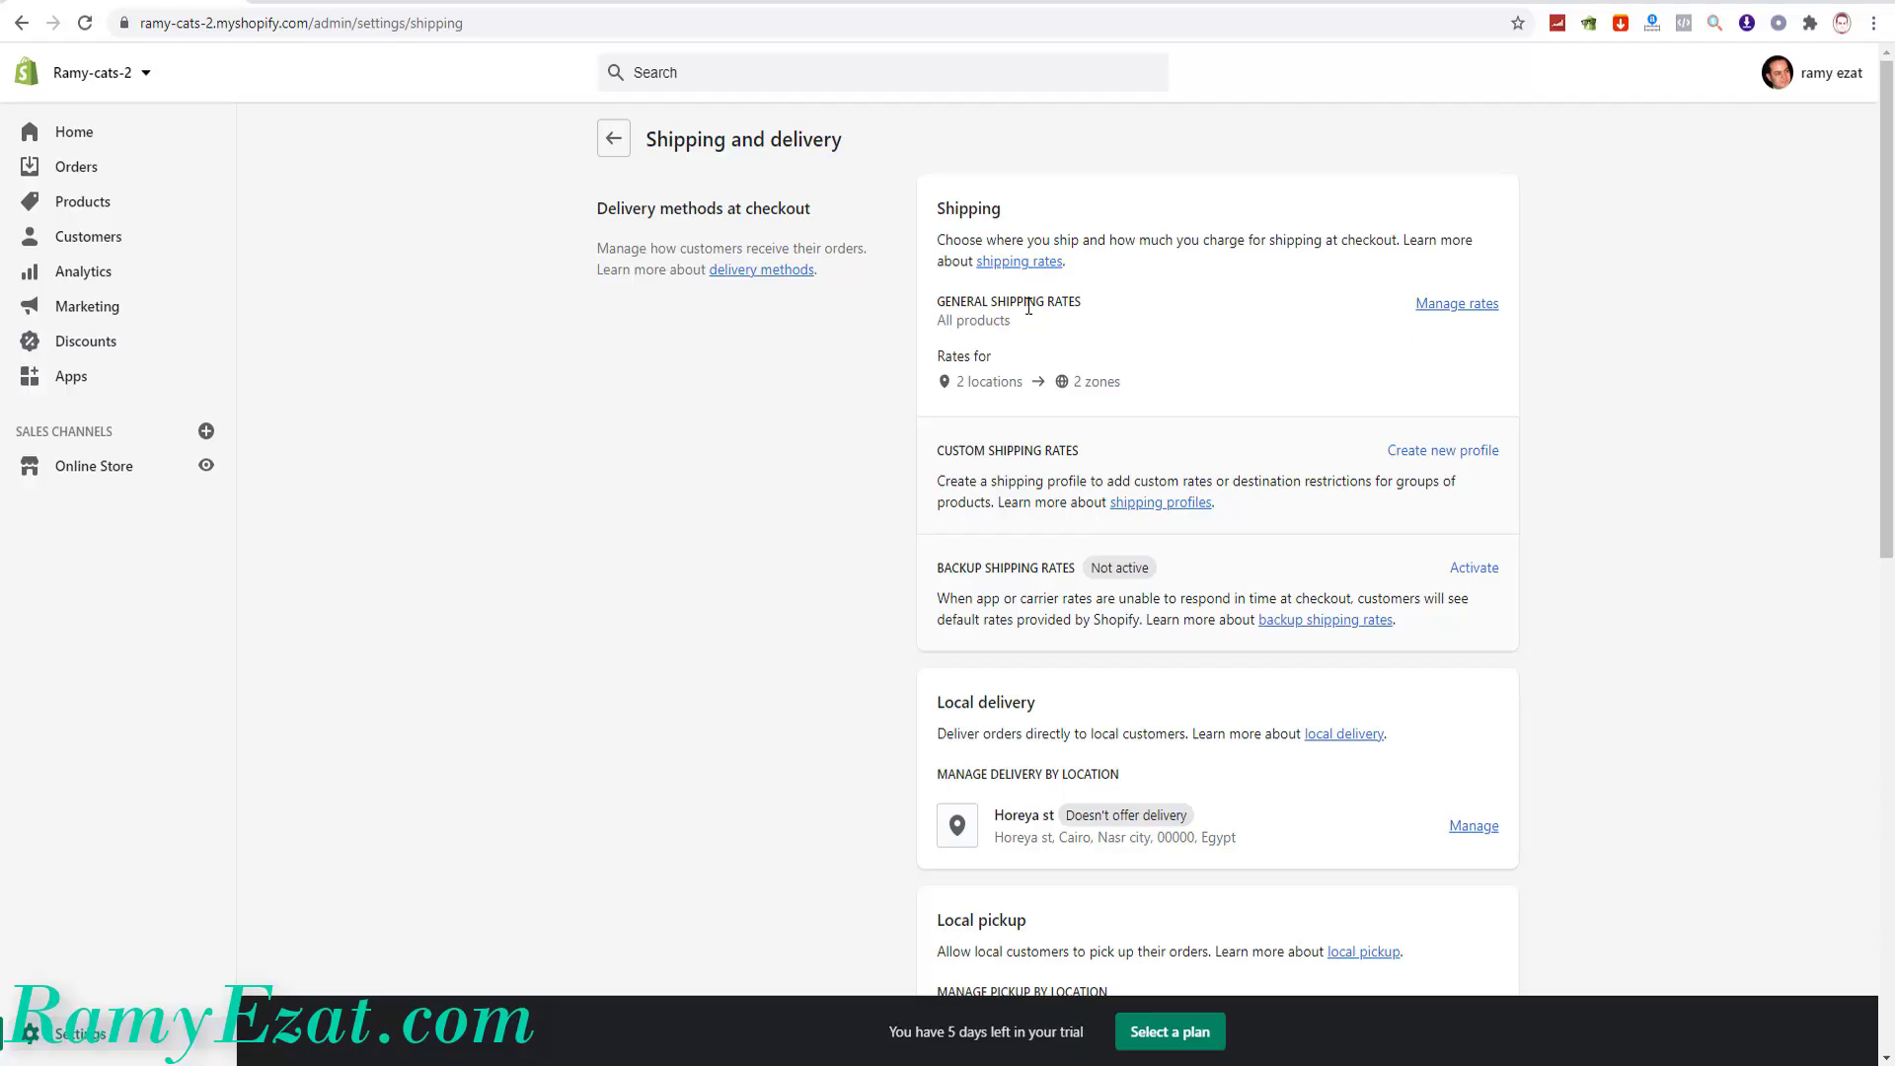
pyautogui.scroll(-3, 1383, 427)
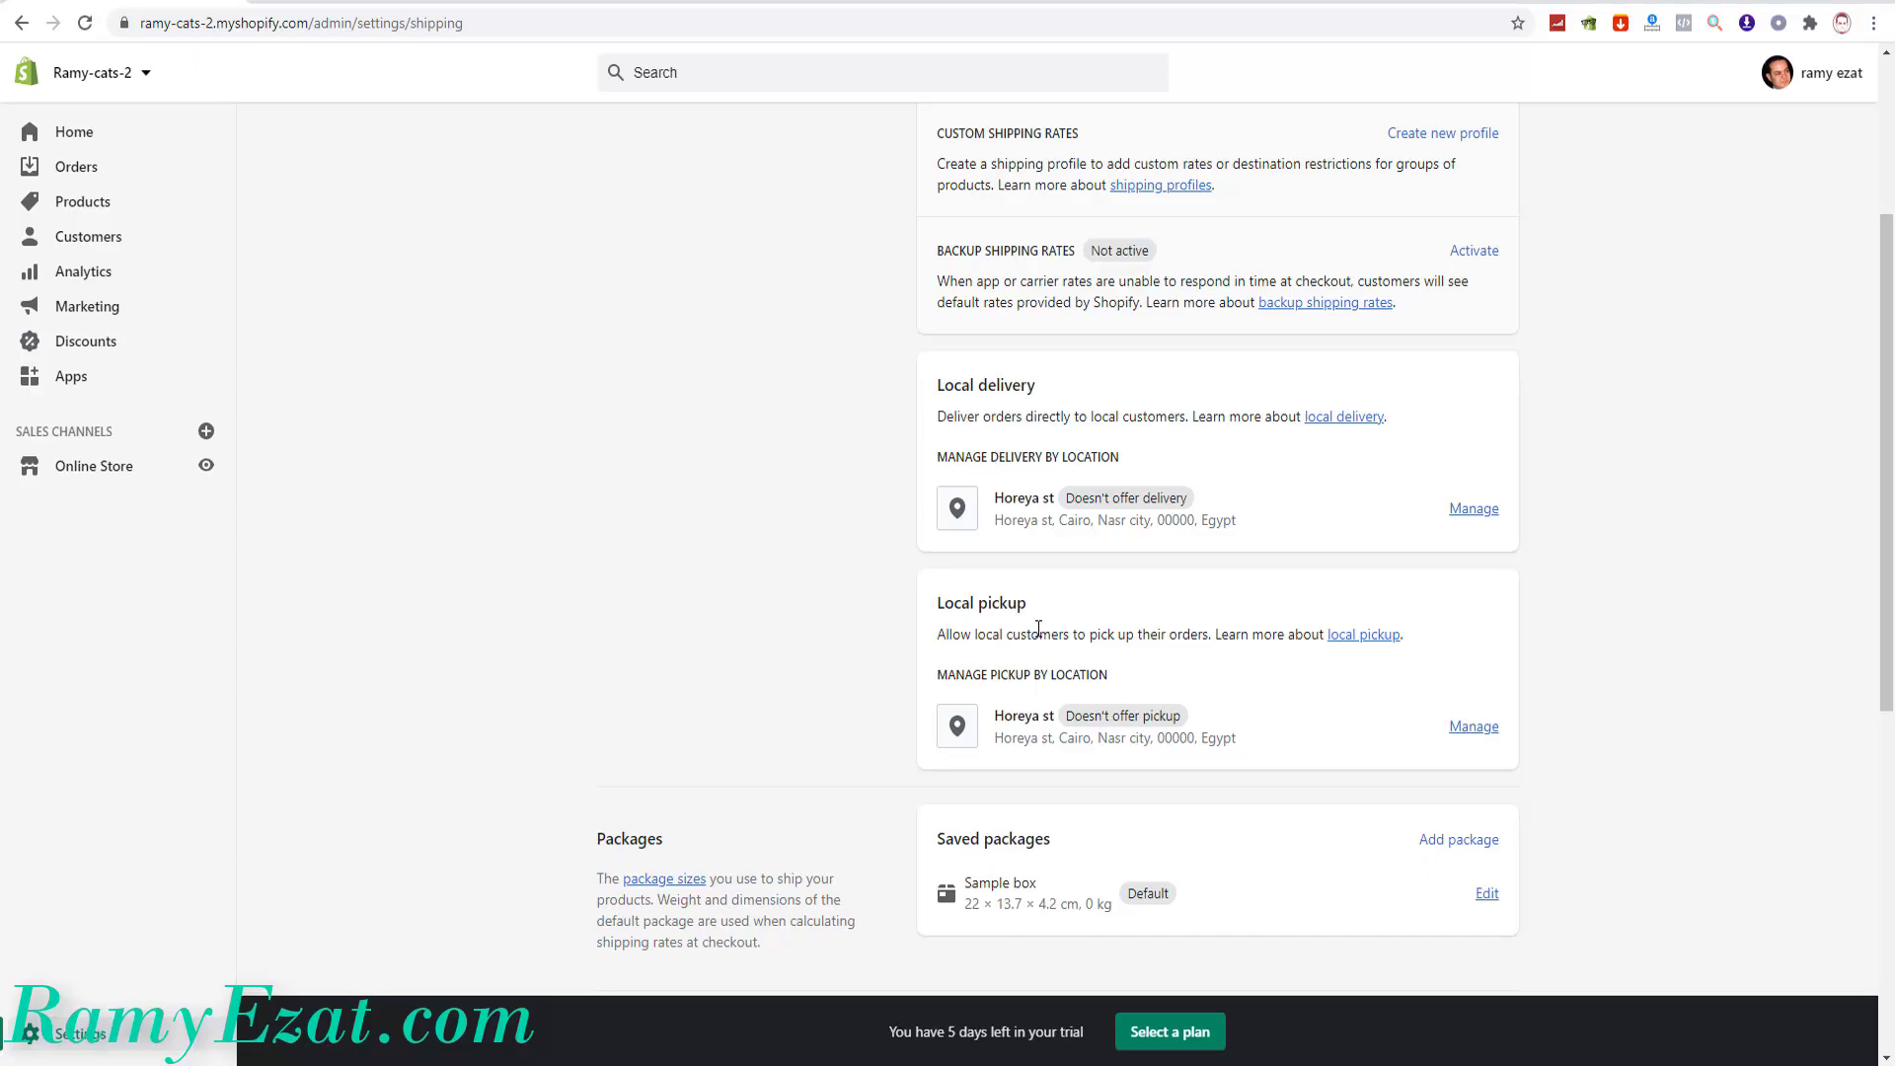
pyautogui.scroll(-6, 1038, 632)
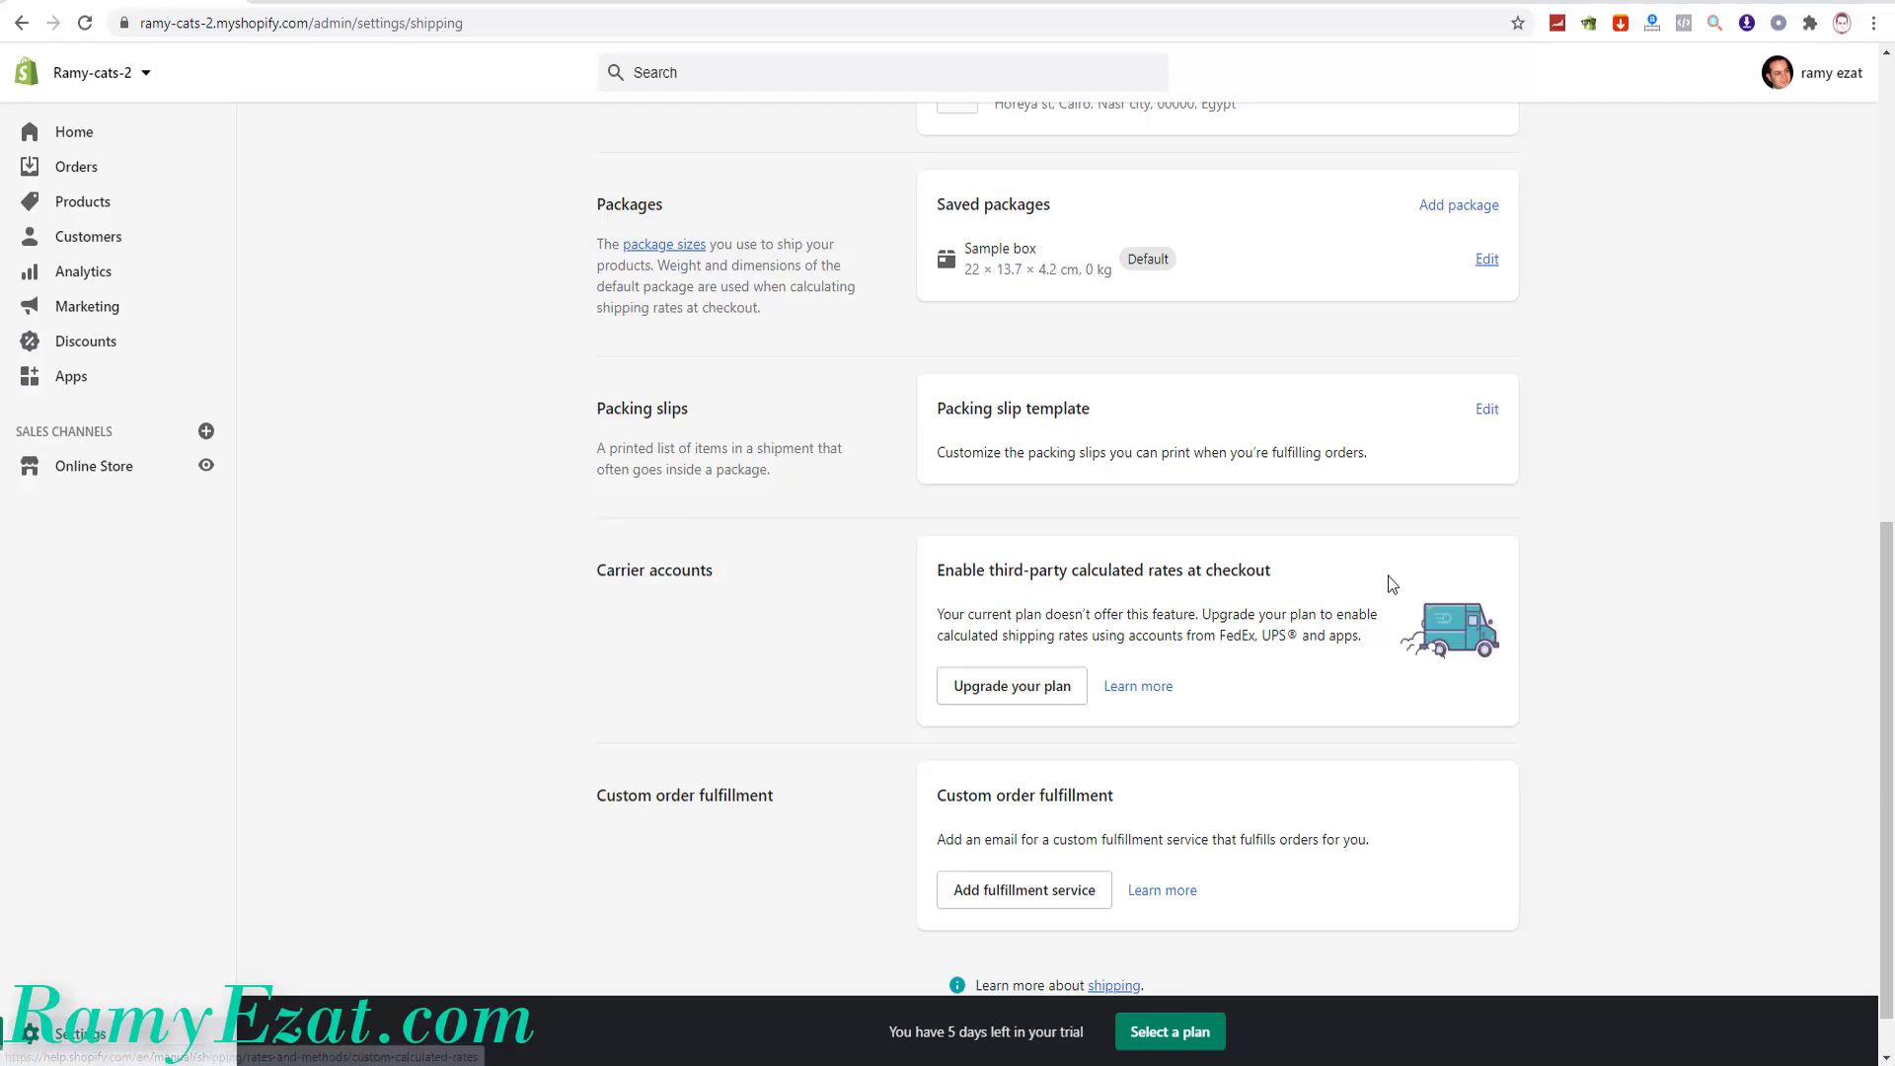
pyautogui.scroll(-1, 1388, 577)
pyautogui.scroll(10, 1388, 577)
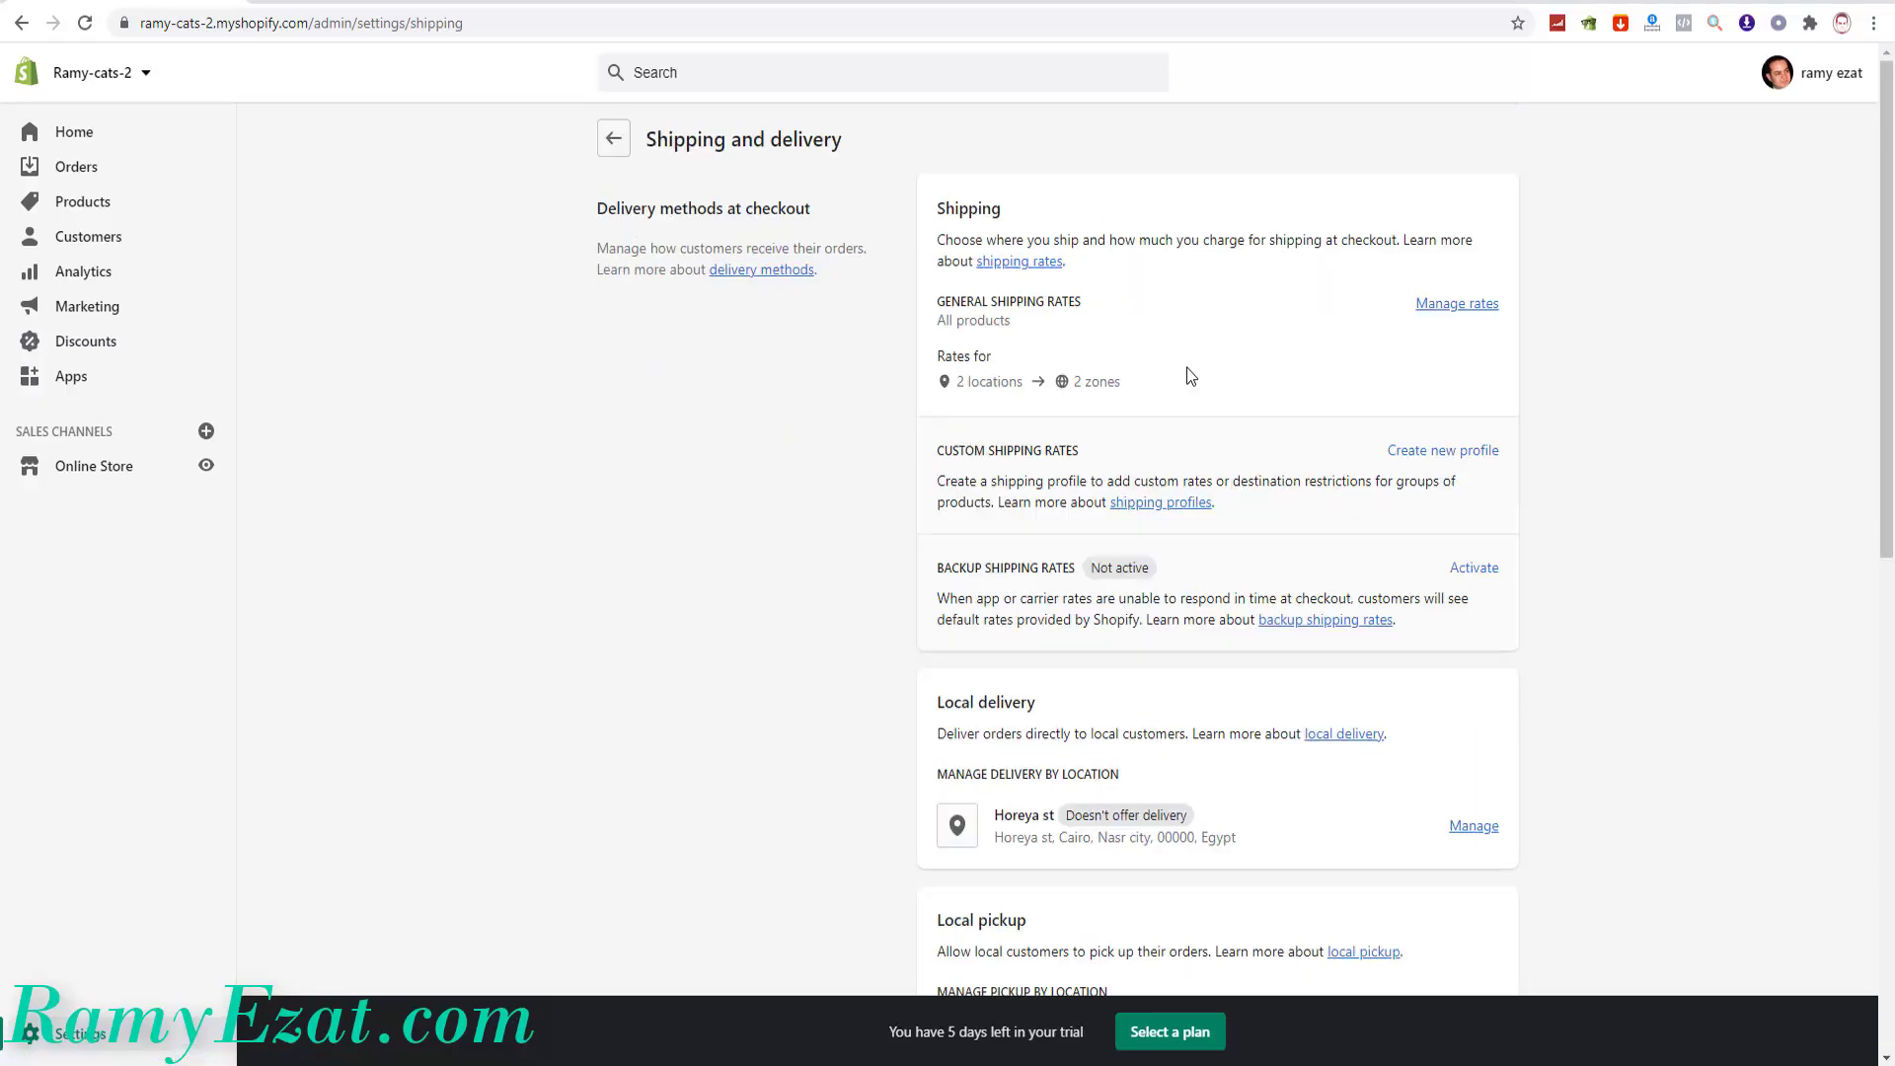
pyautogui.click(1457, 306)
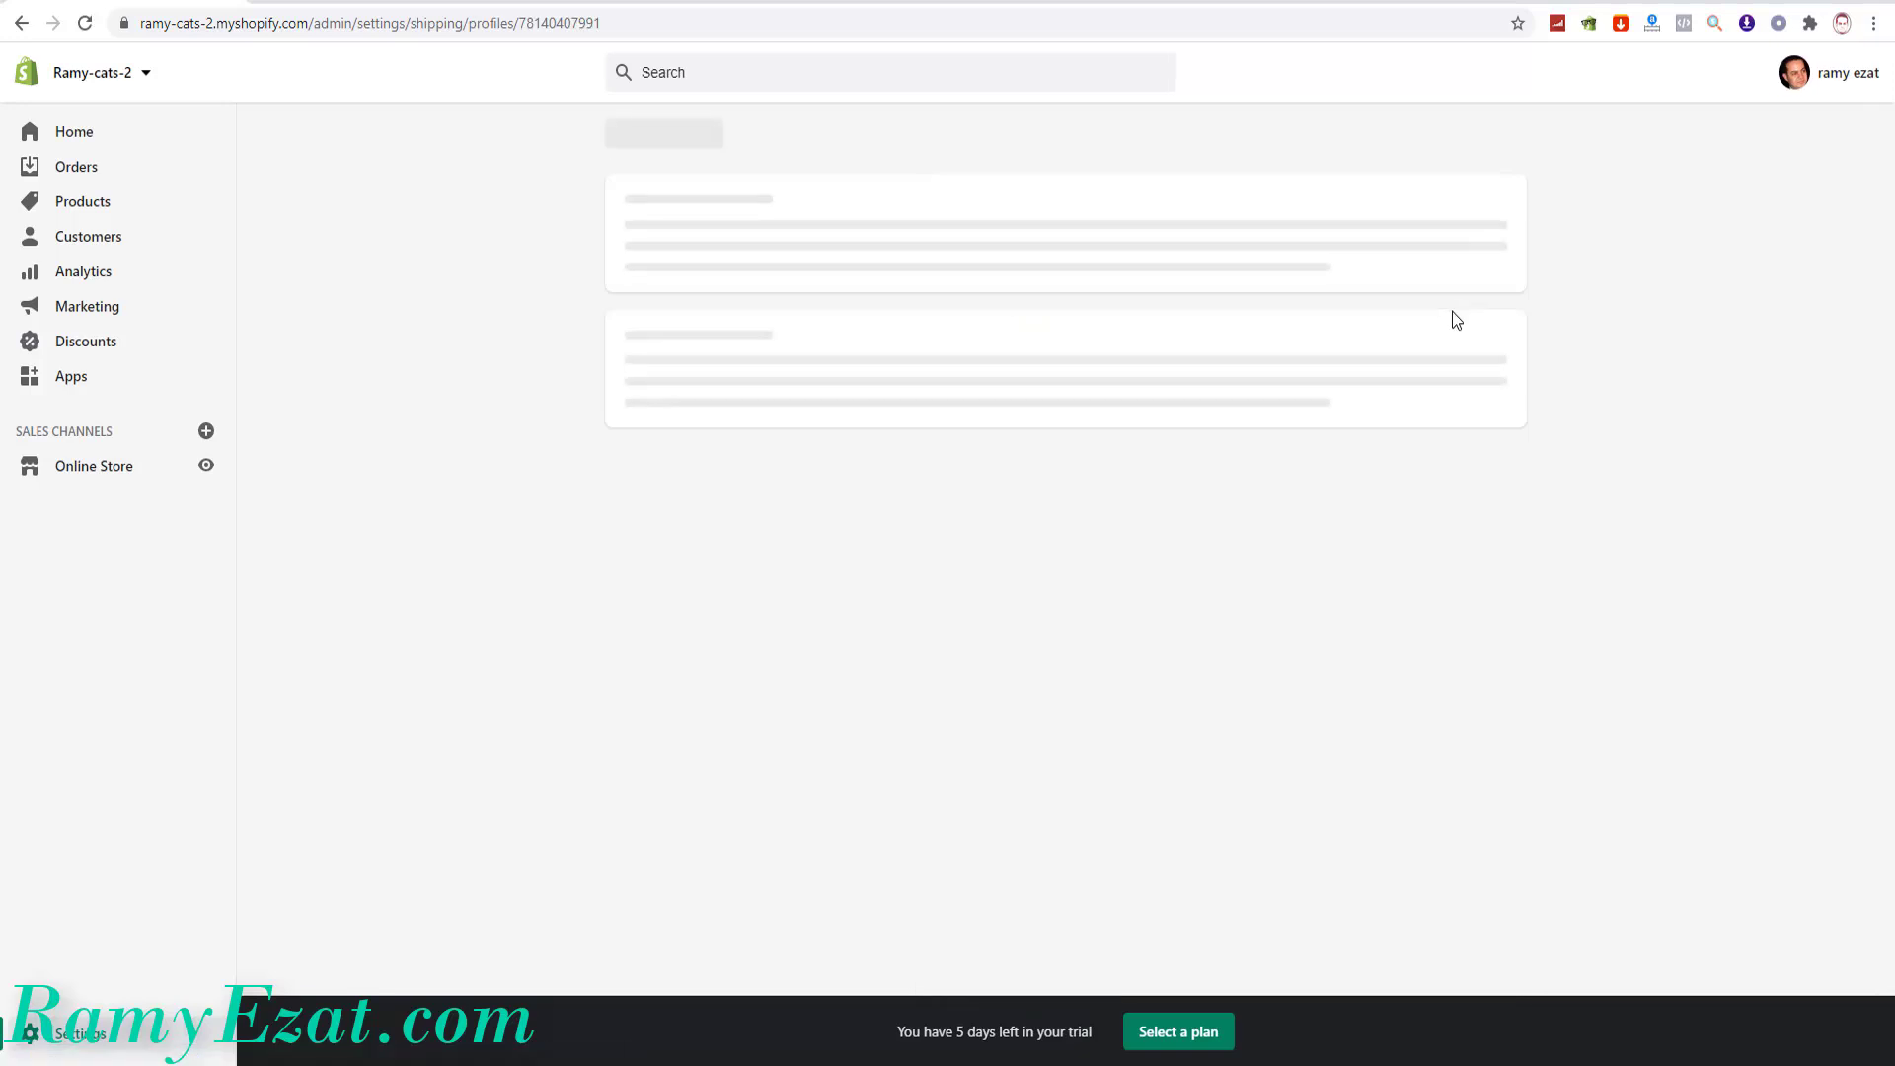
# Step: Delete the Domestic and Rest of World shipping zones from the general shipping profile
pyautogui.scroll(-5, 1652, 486)
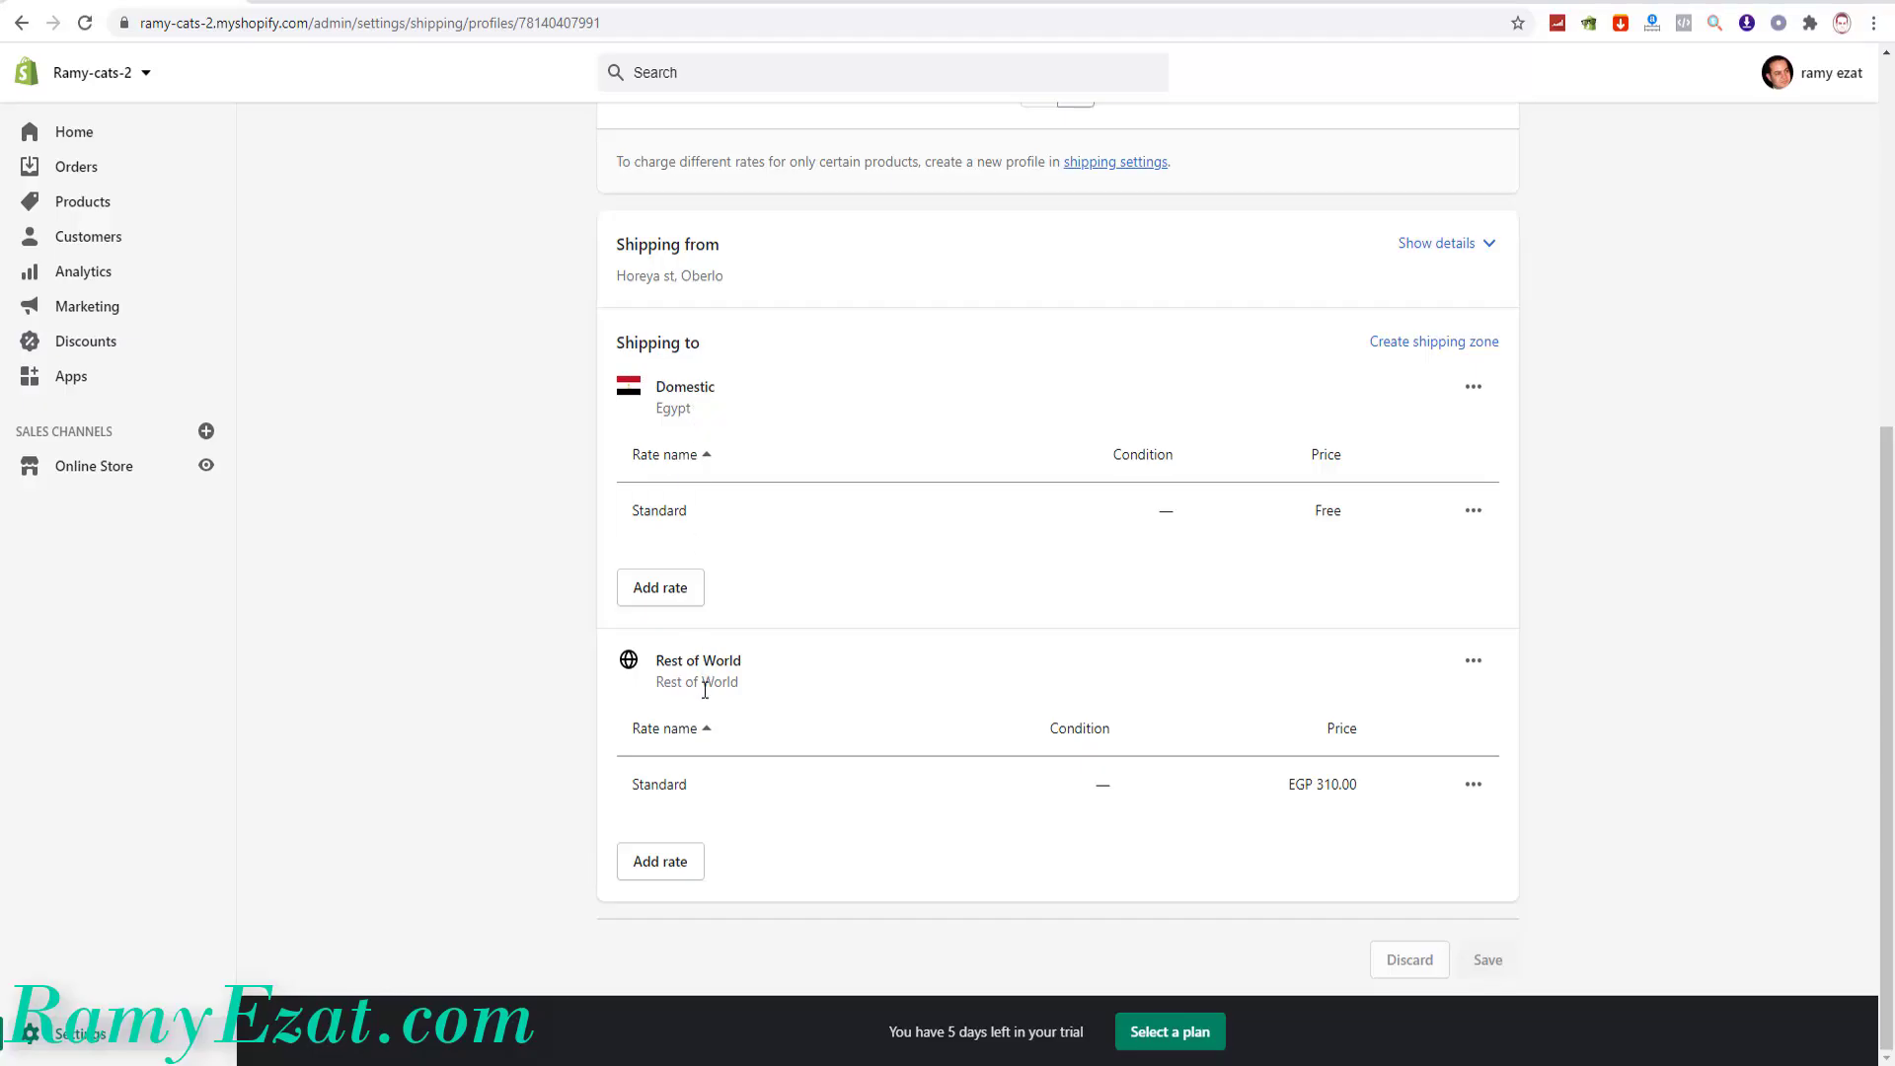
pyautogui.click(1474, 388)
pyautogui.click(1443, 486)
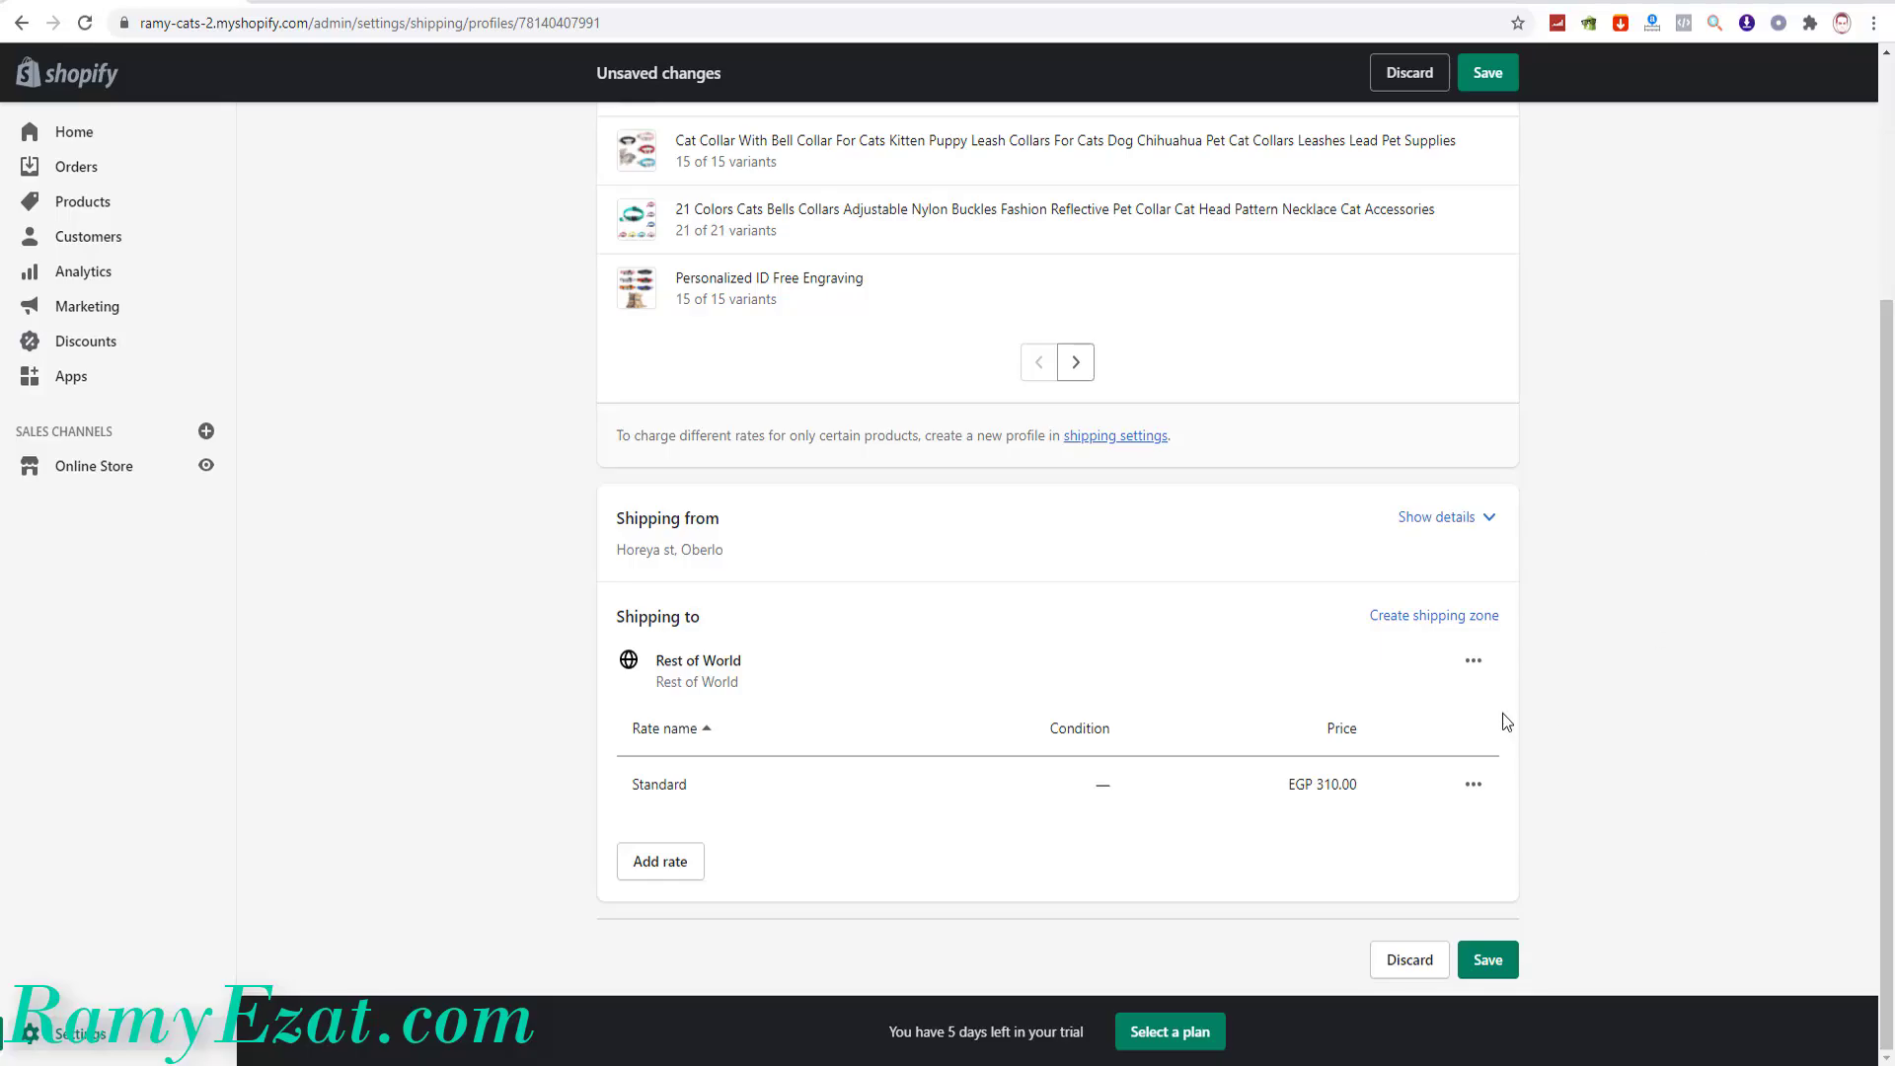
pyautogui.click(1476, 661)
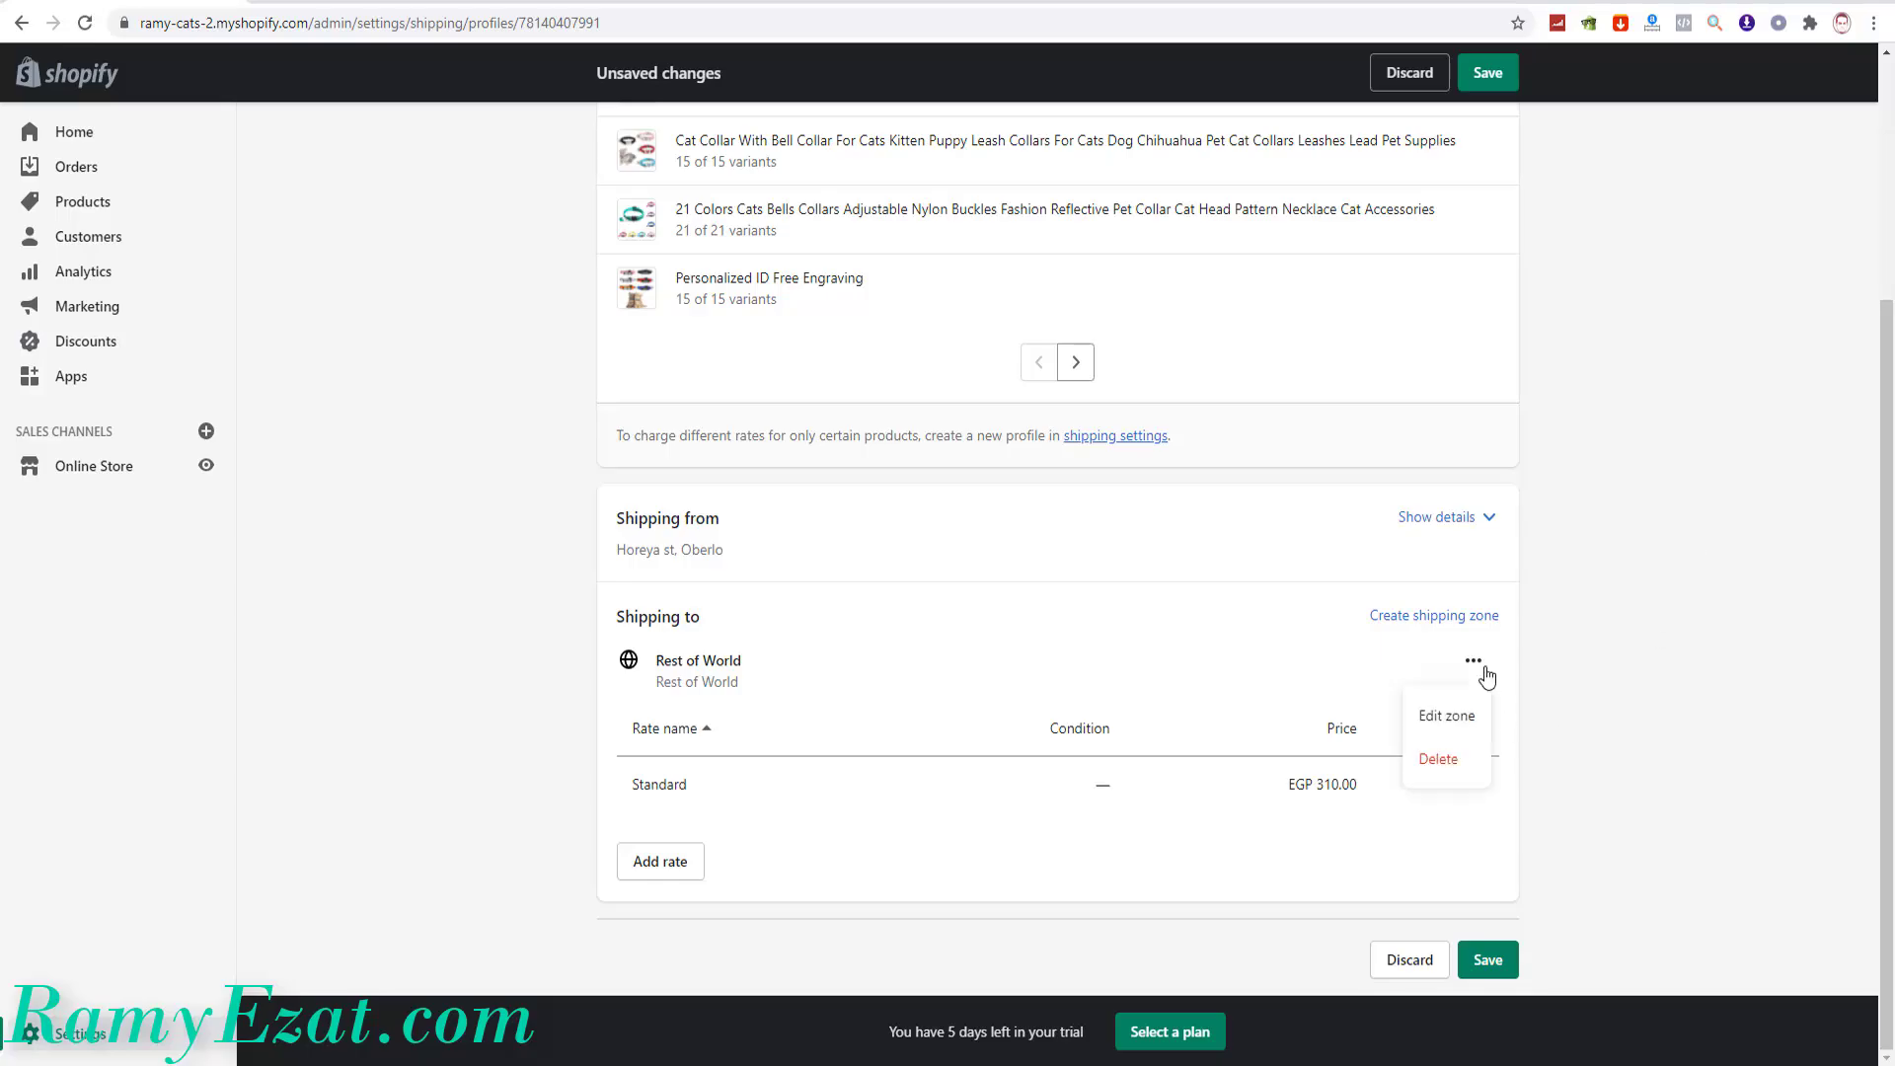
pyautogui.click(1439, 760)
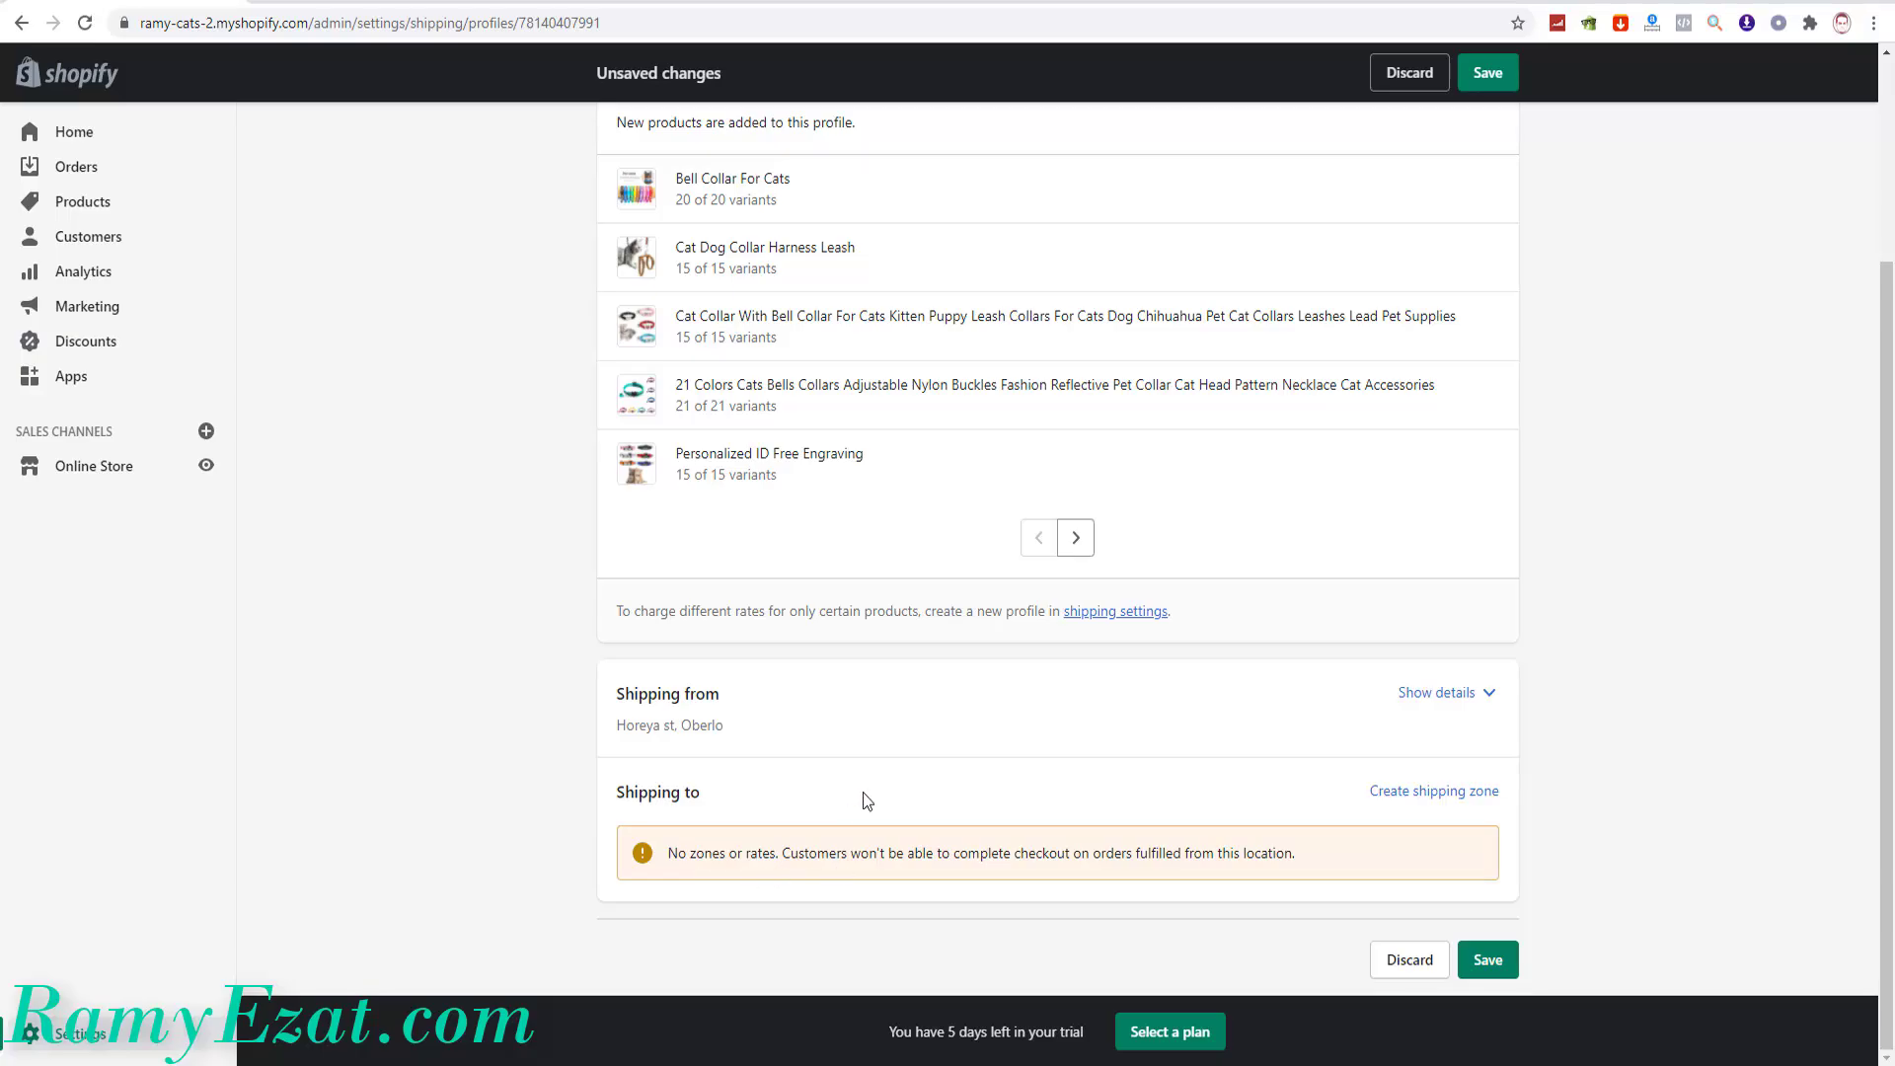
# Step: Create a shipping zone named US Shipping that covers all of the United States
pyautogui.click(1468, 798)
pyautogui.write('US Shipping')
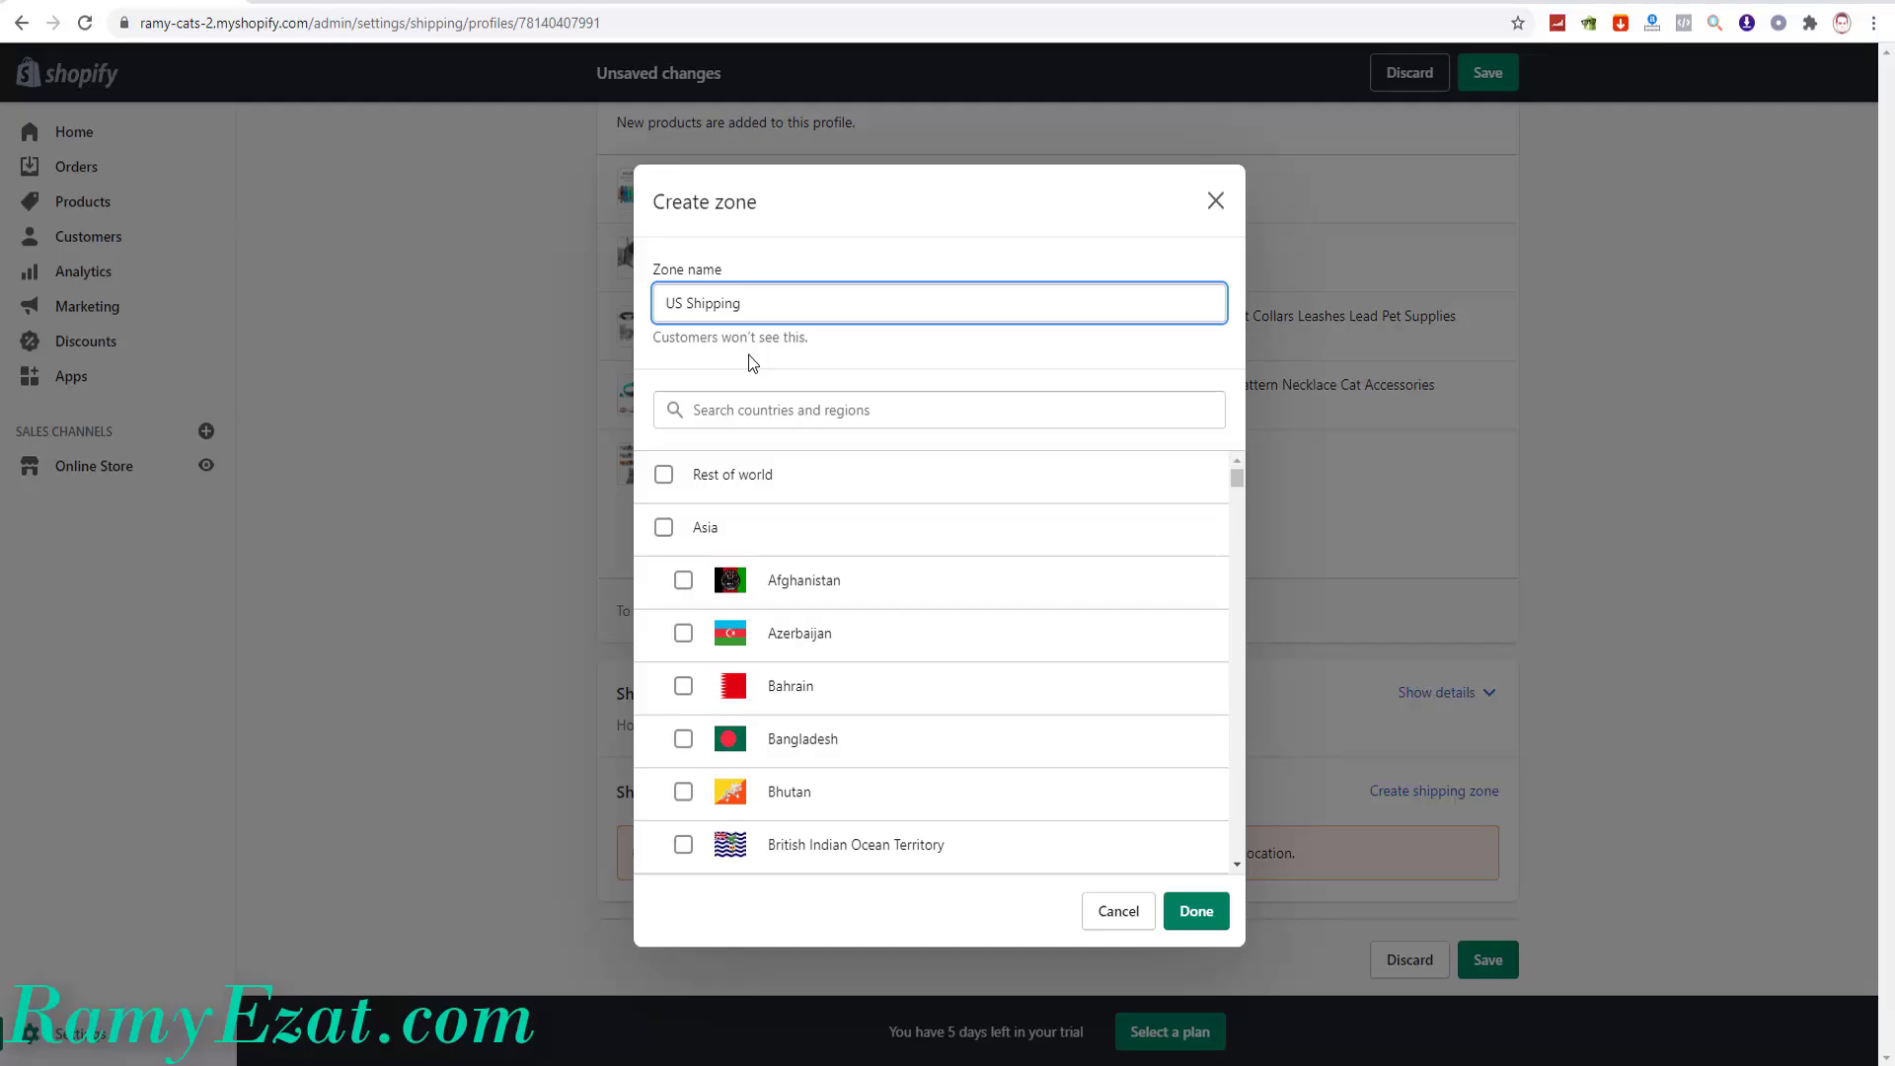
pyautogui.click(738, 409)
pyautogui.write('united')
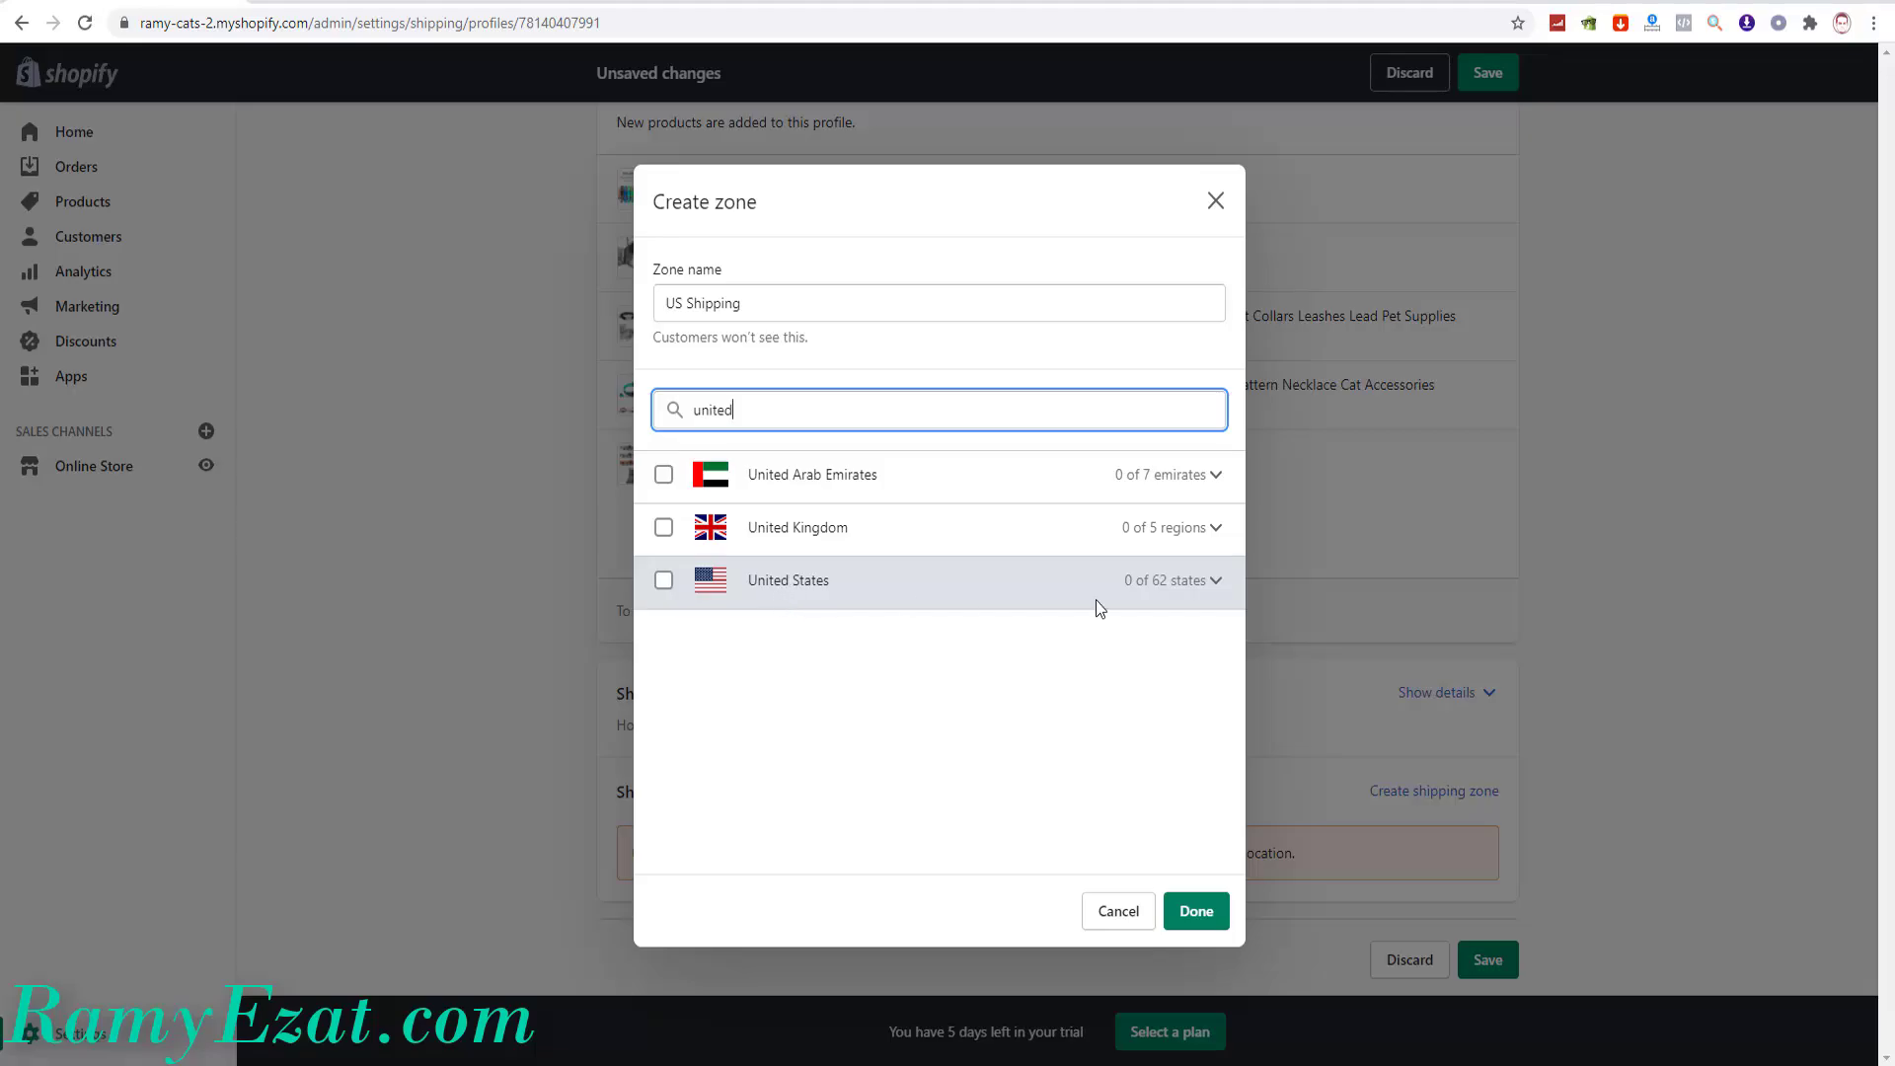
pyautogui.click(1219, 583)
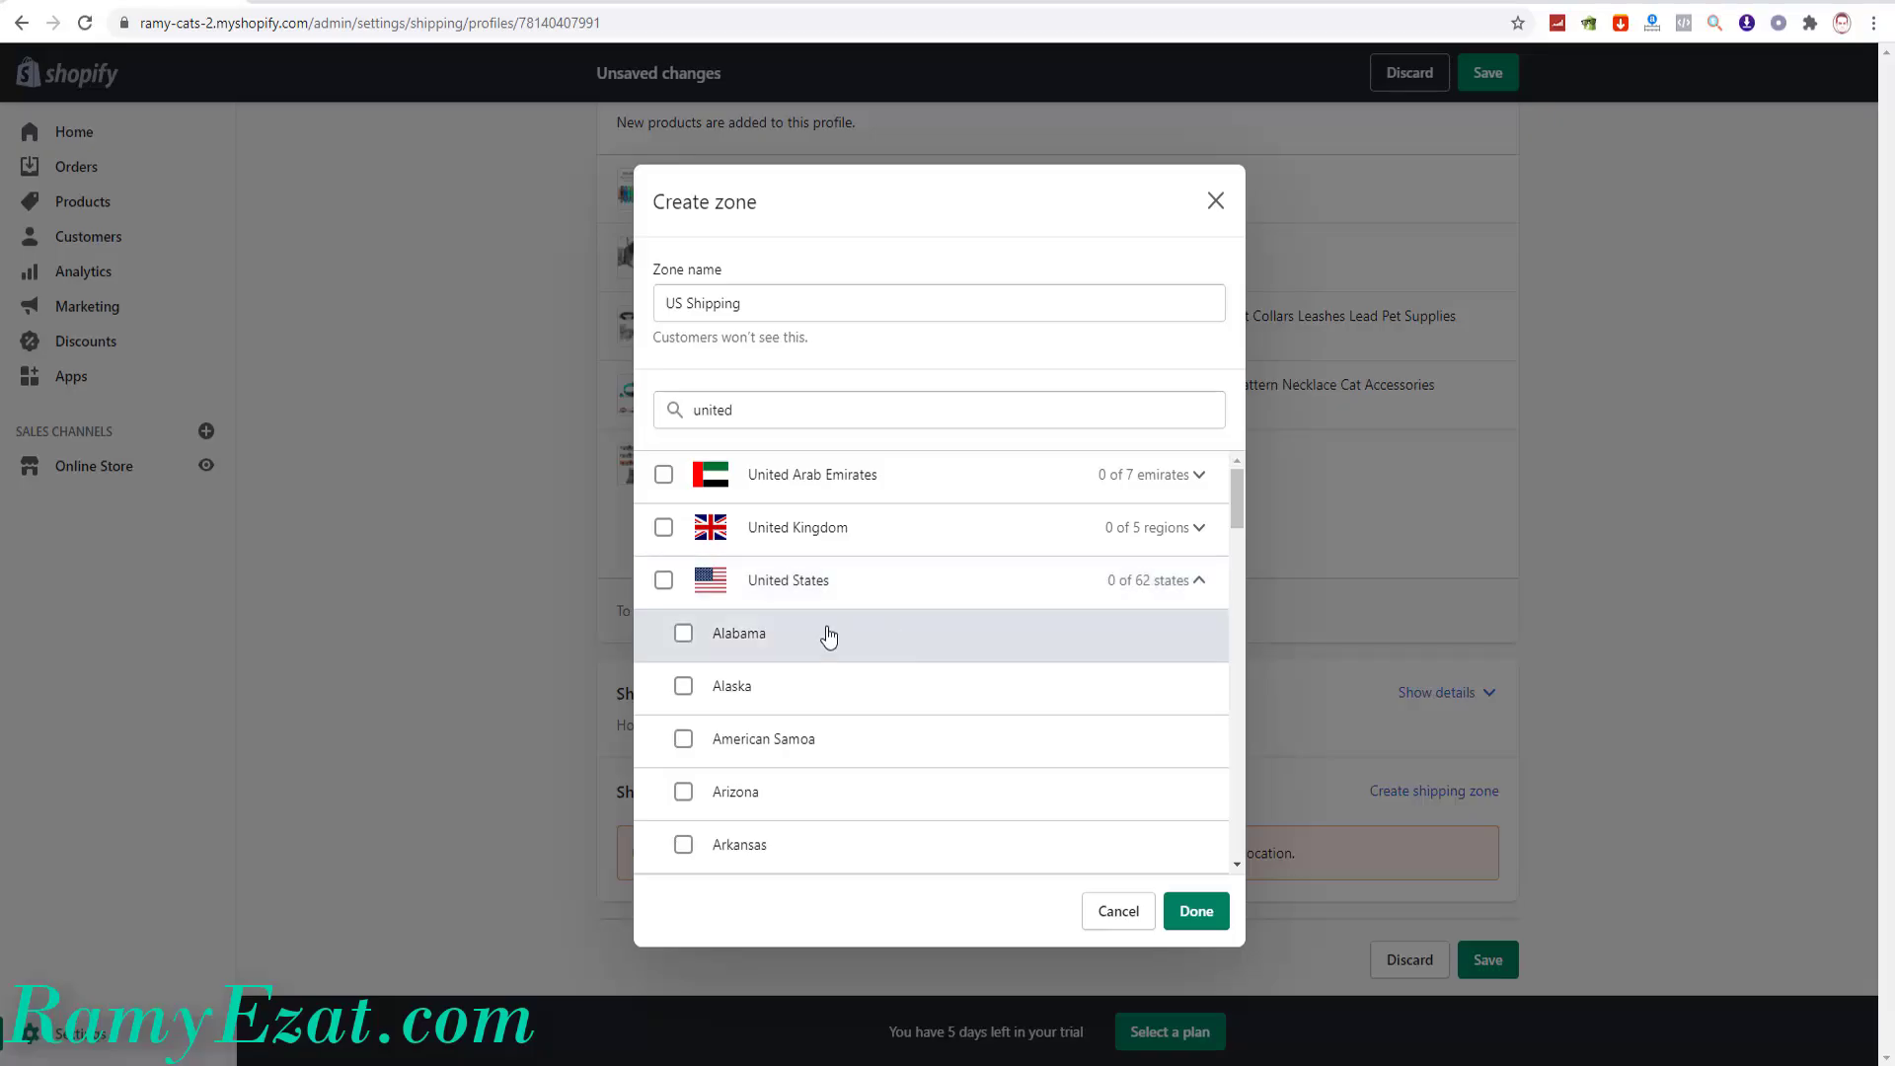
pyautogui.click(1196, 588)
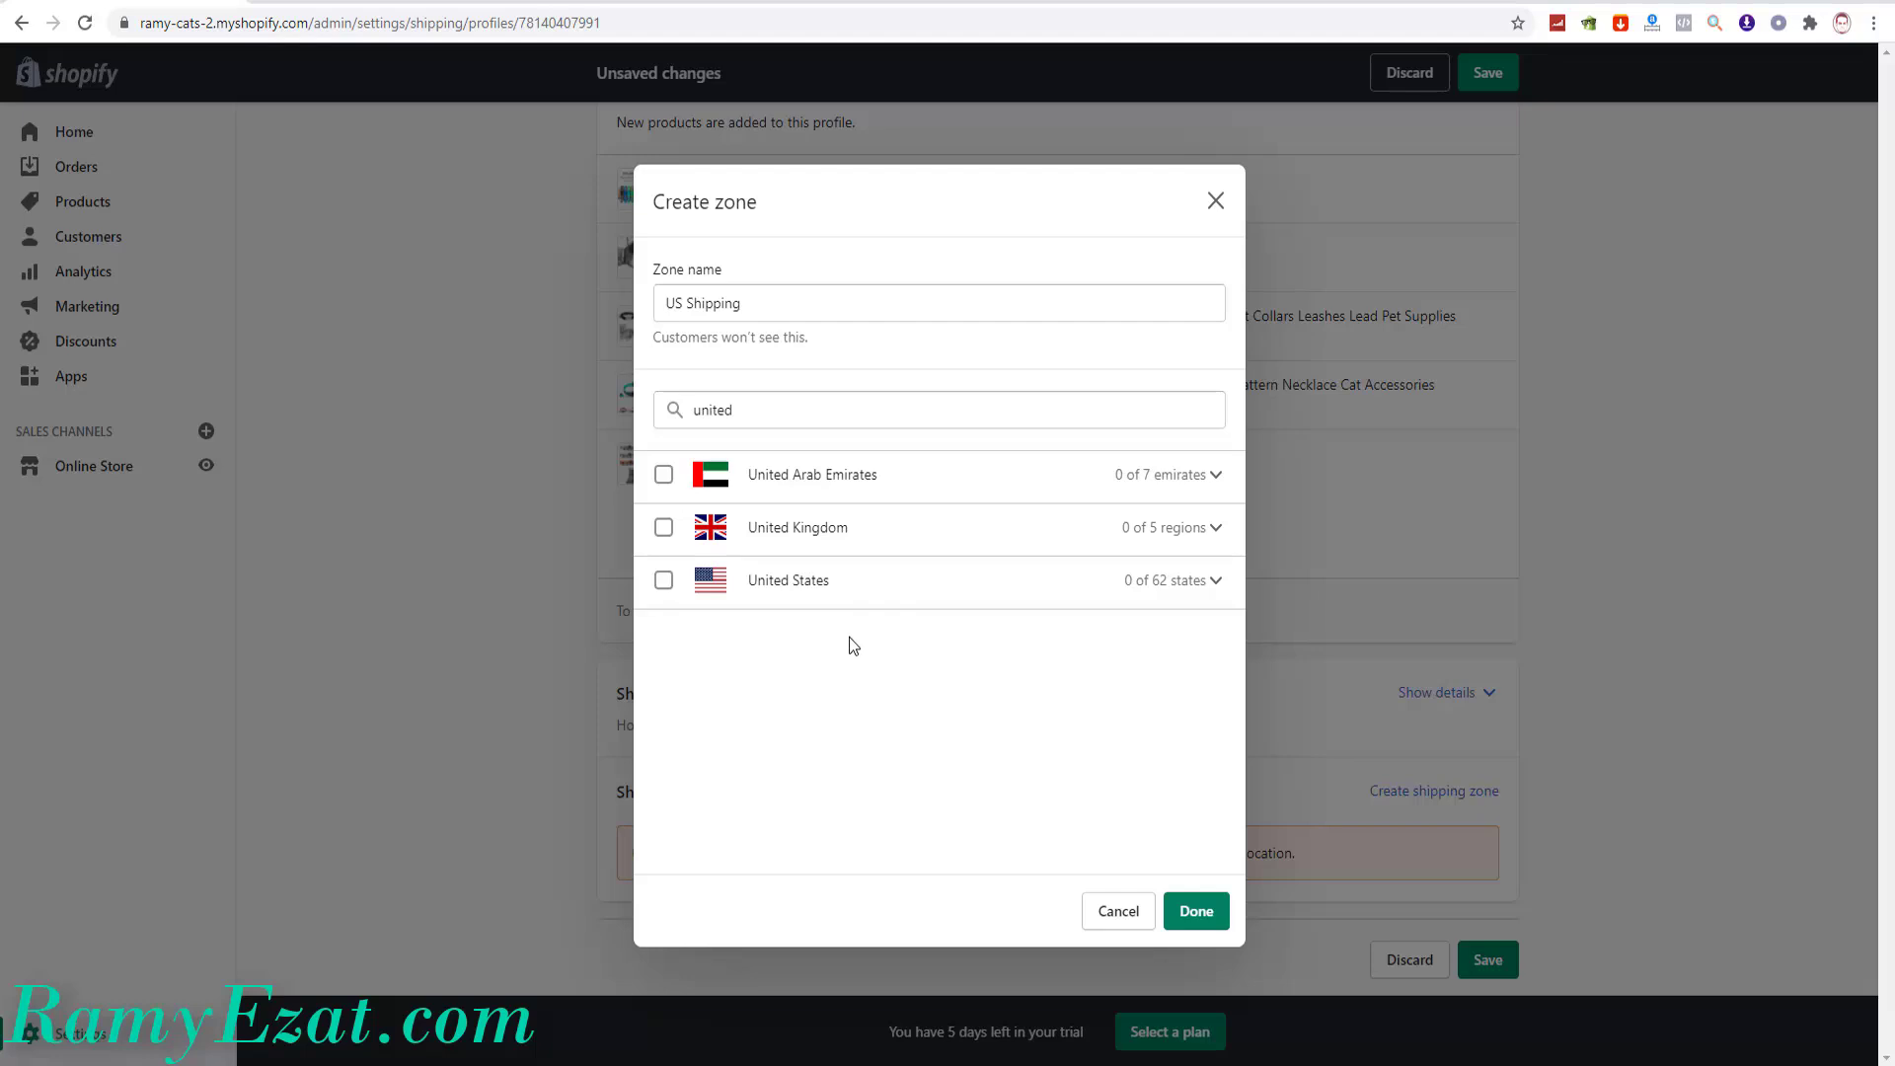
pyautogui.click(662, 585)
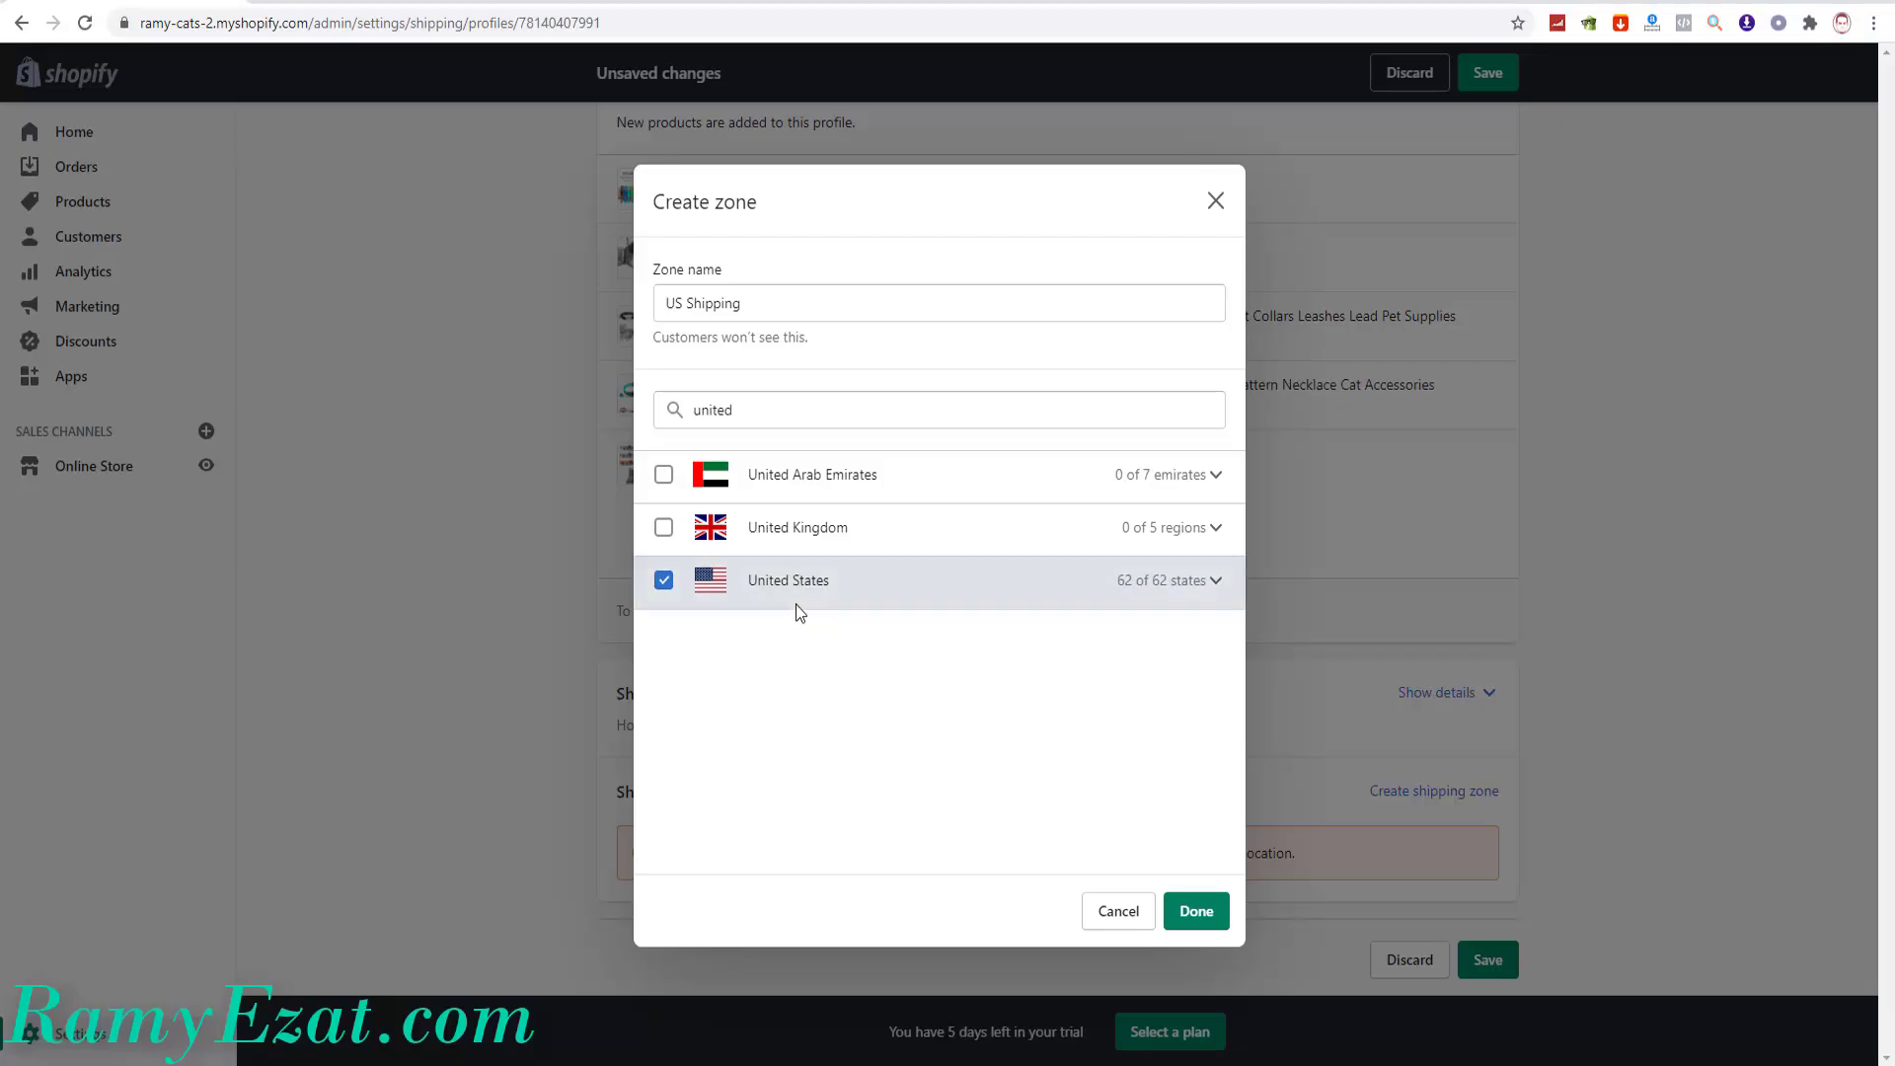
pyautogui.click(1195, 911)
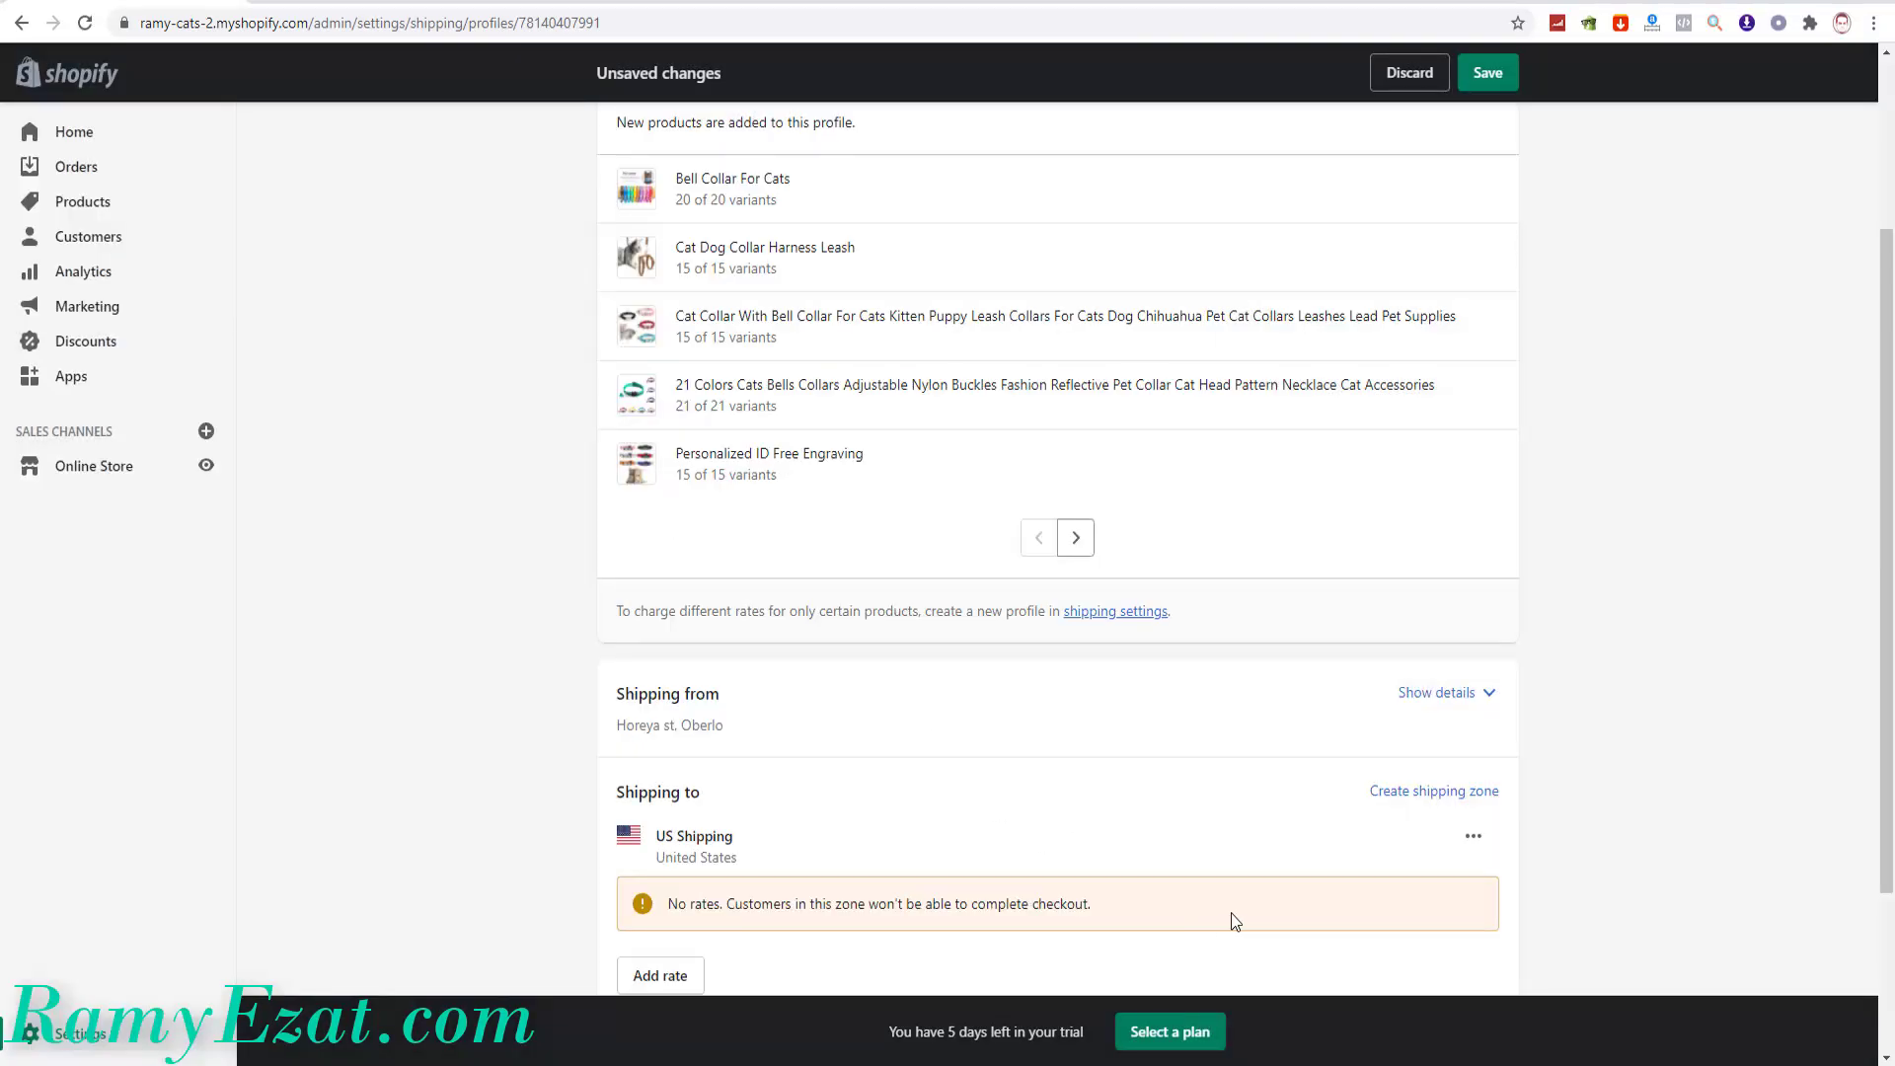
# Step: Start a new rate for the US Shipping zone and name it Free Shipping
pyautogui.scroll(-3, 693, 658)
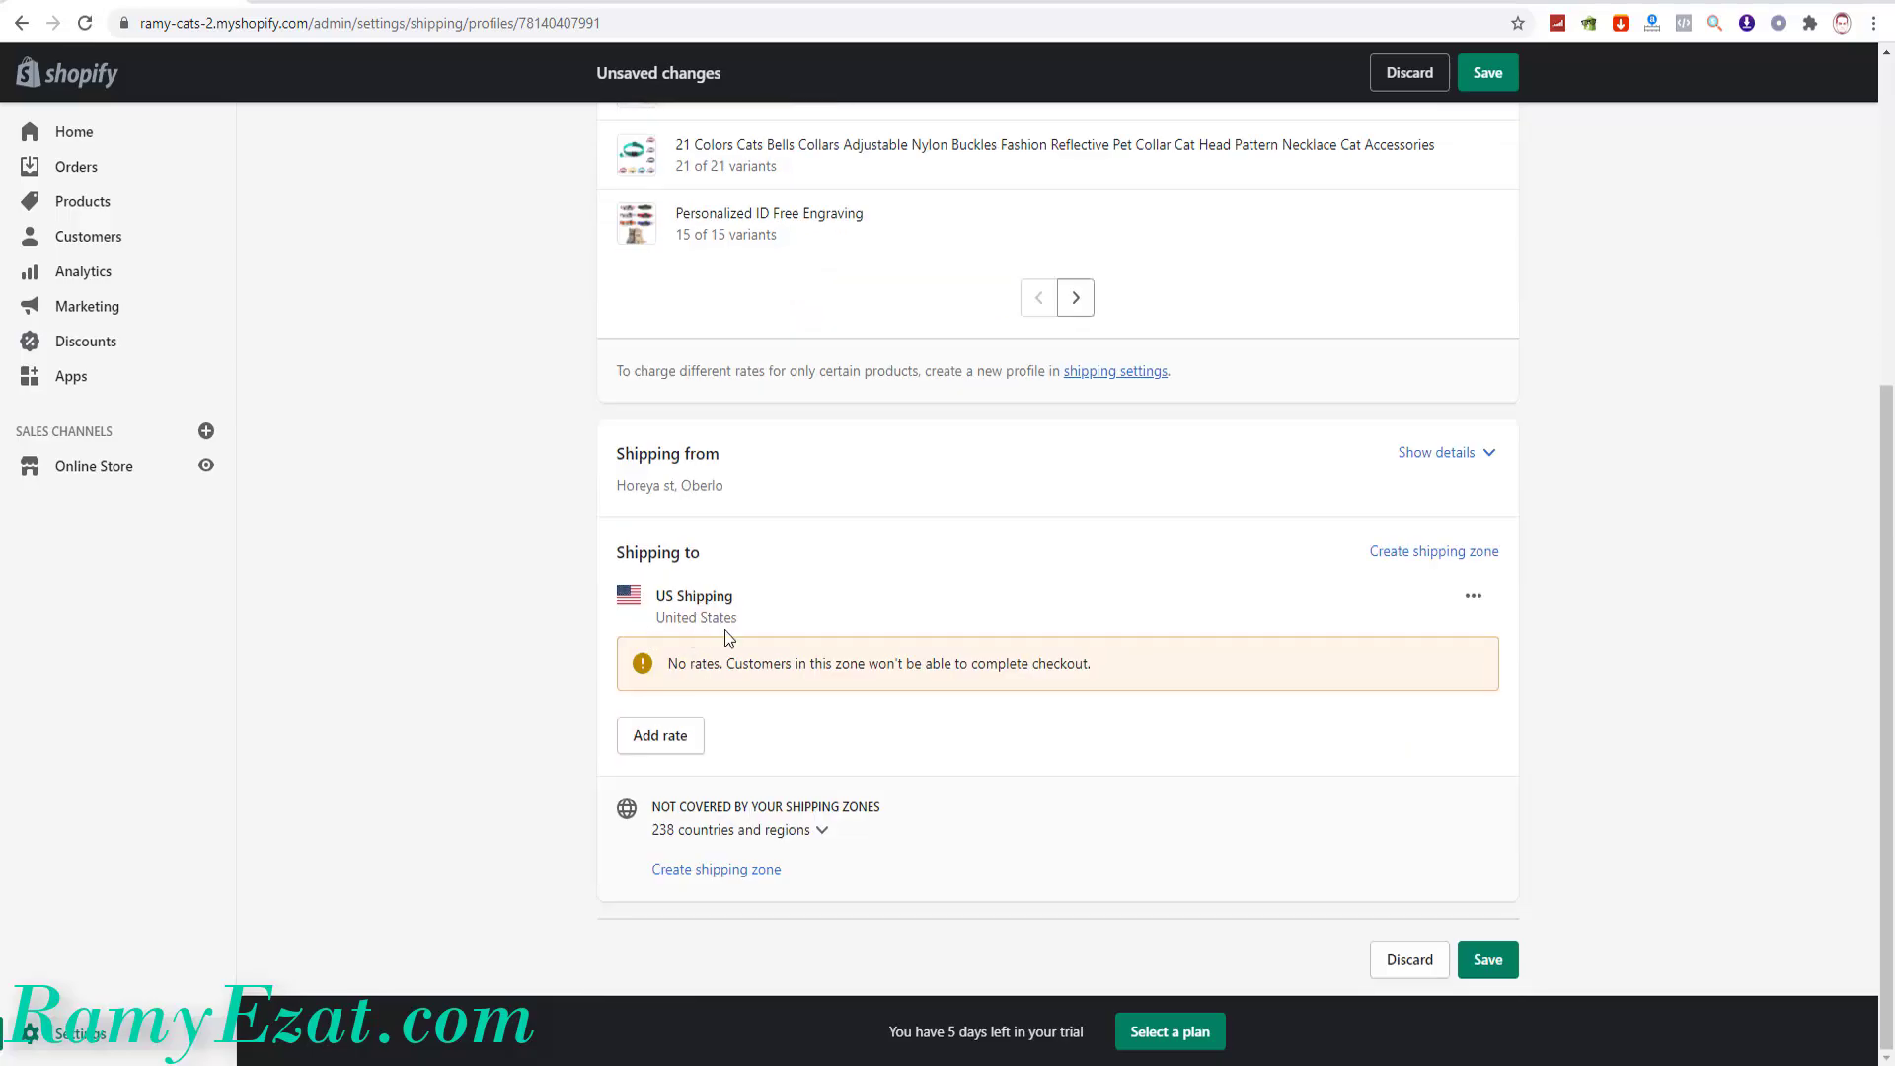
pyautogui.click(679, 738)
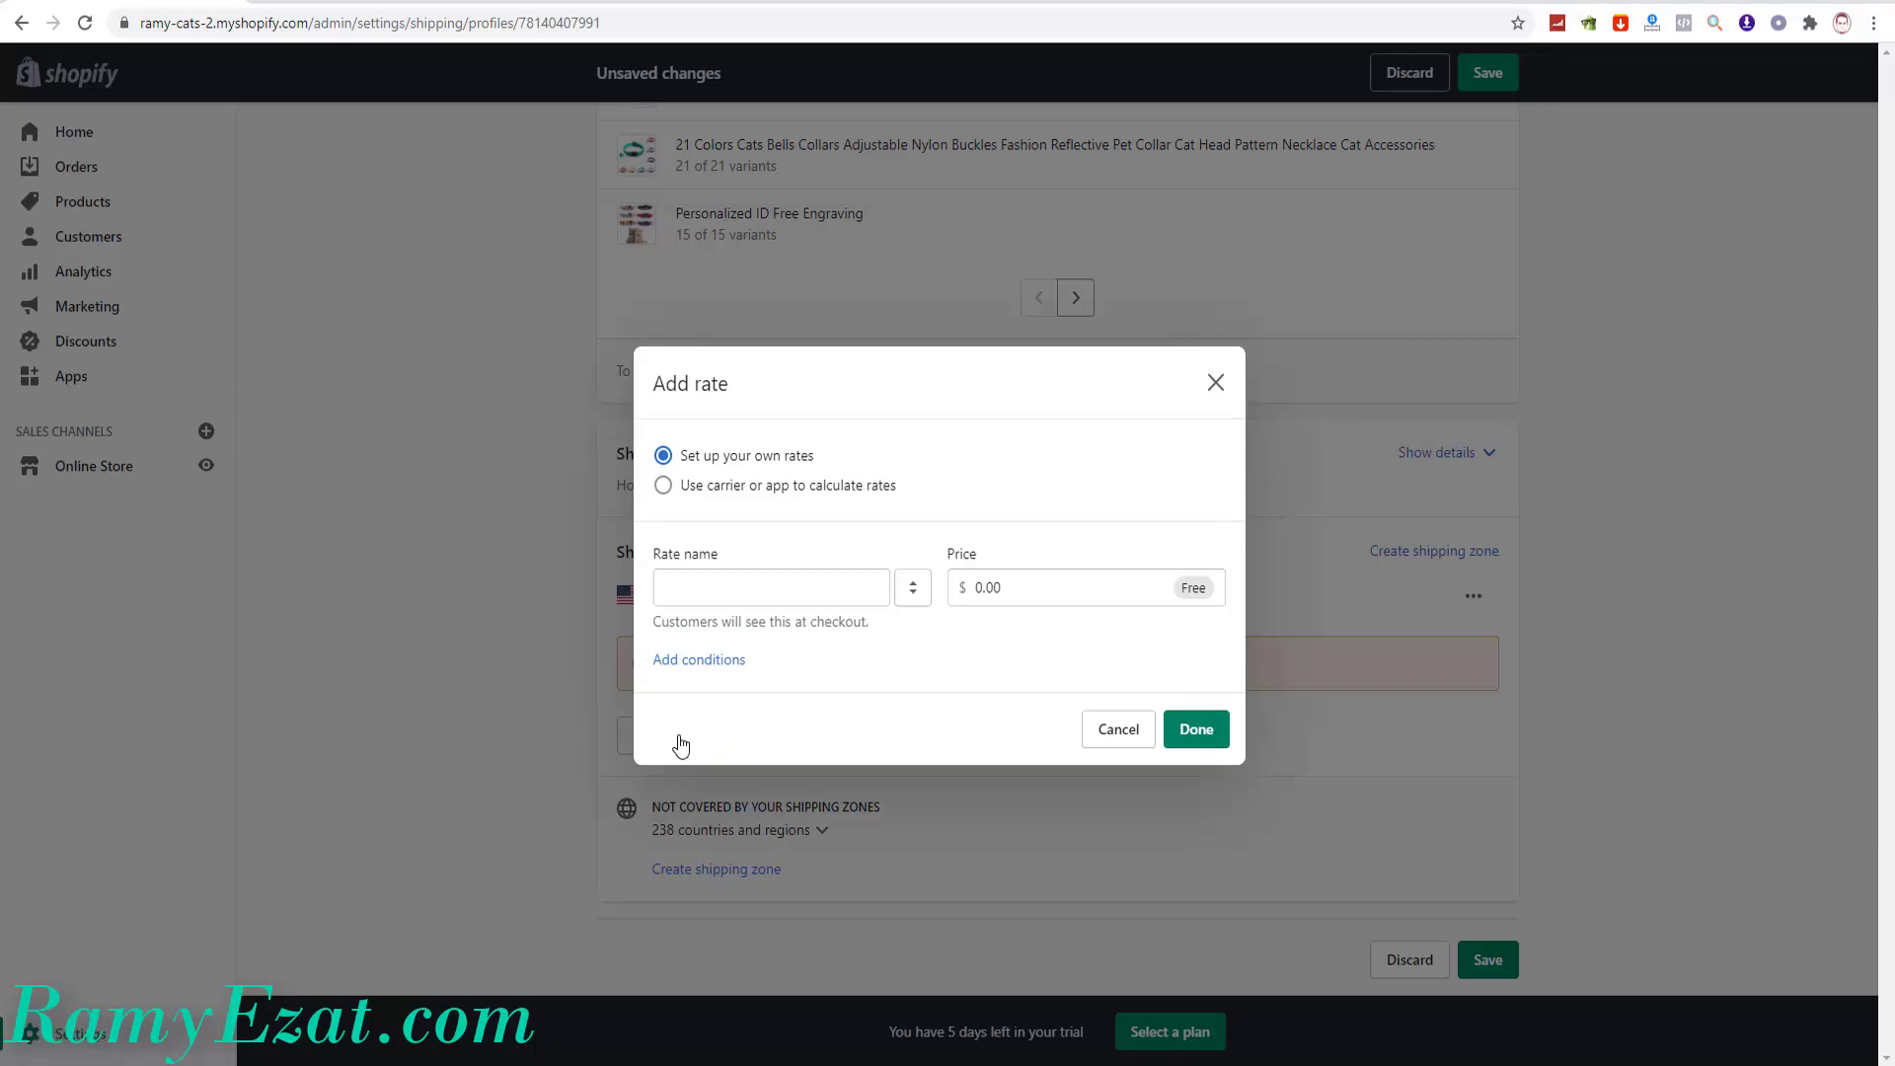
pyautogui.click(741, 589)
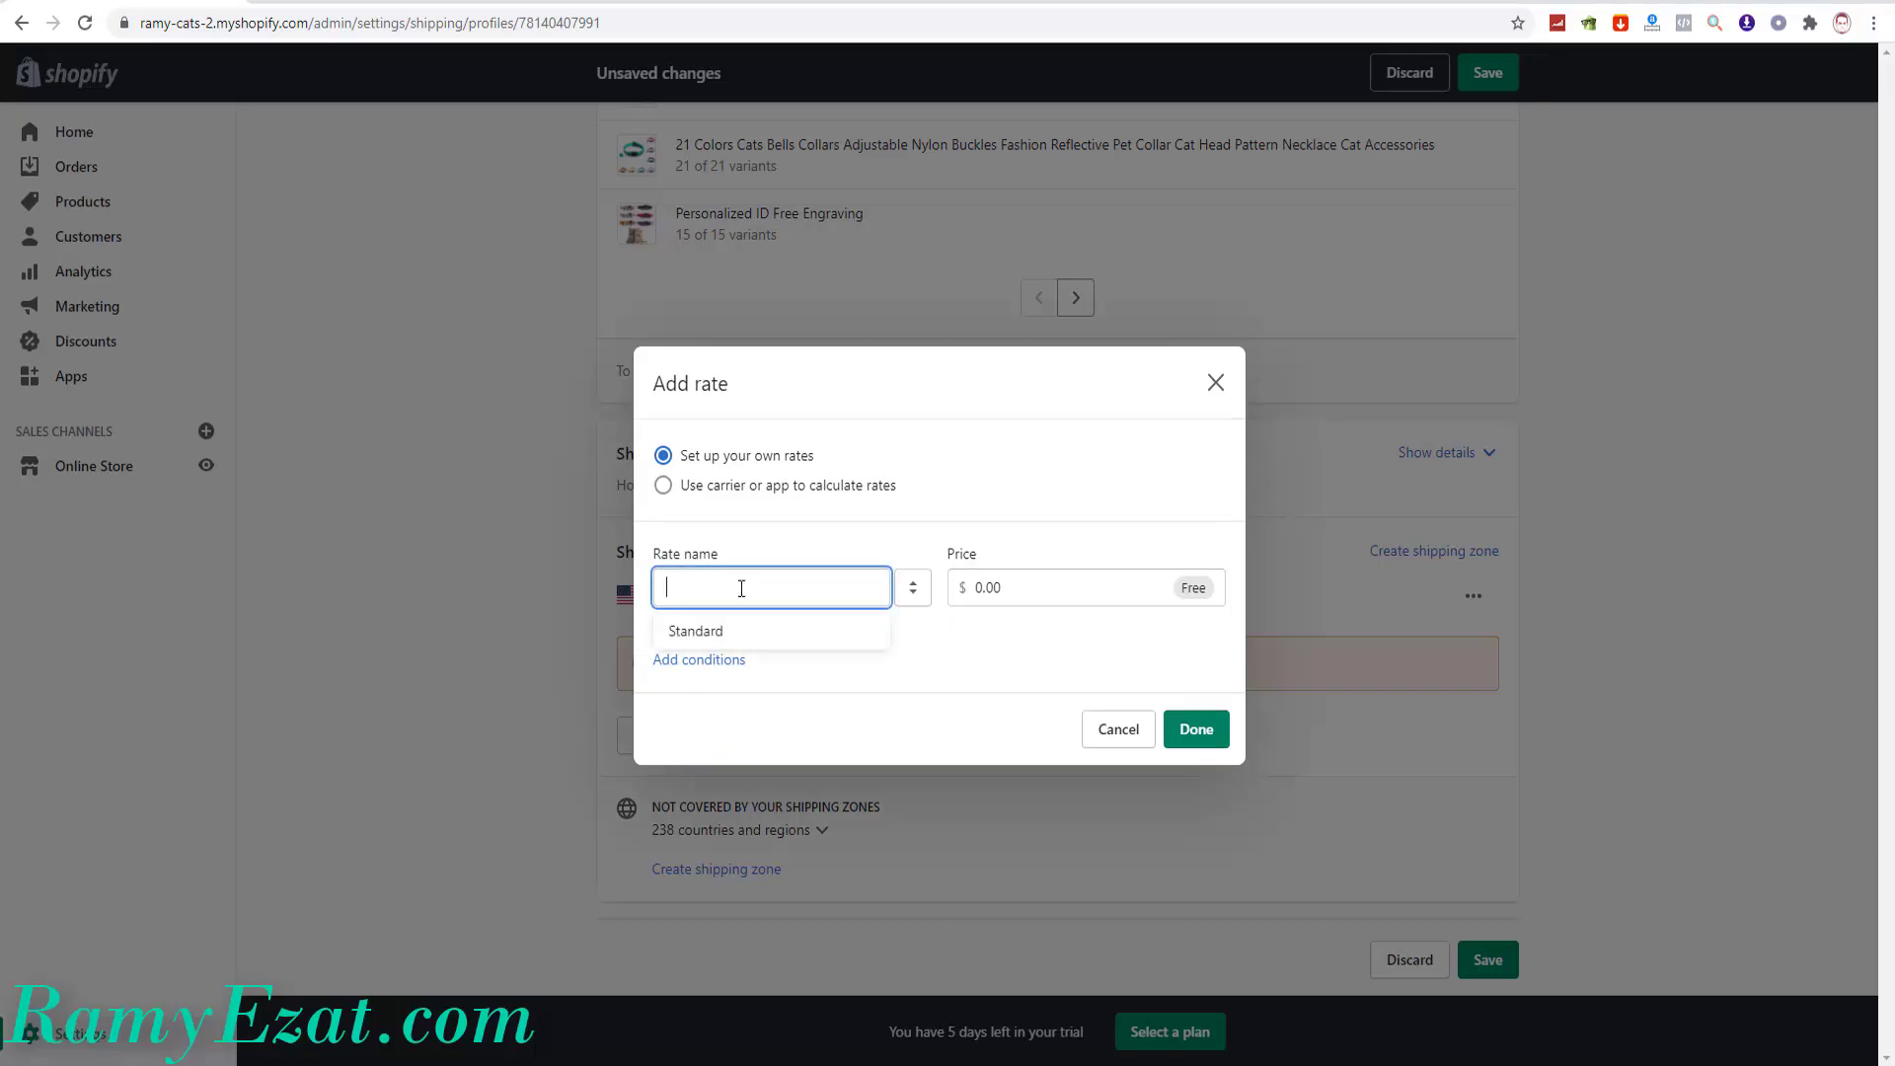
pyautogui.write('Free sShipping')
pyautogui.press('Return')
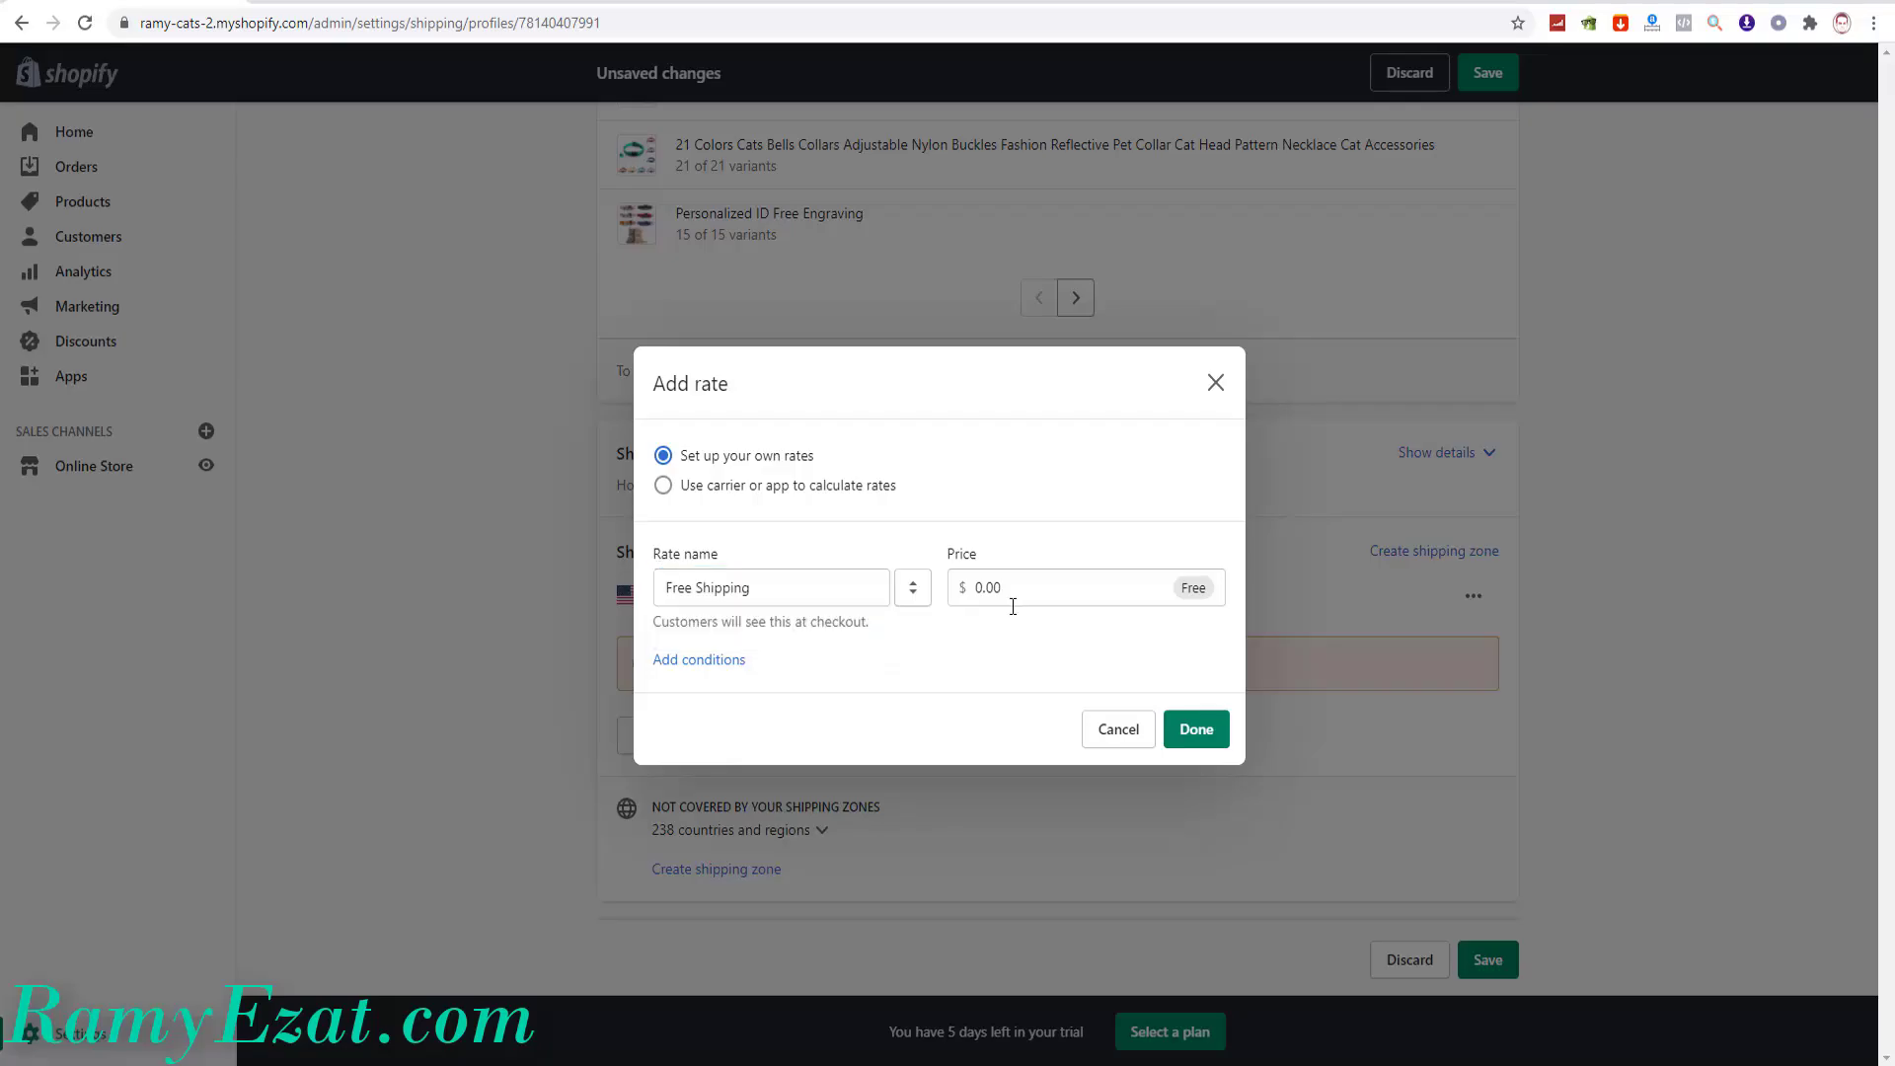
# Step: Add an order-price condition to the Free Shipping rate with a minimum of $15 and a maximum of $999, and finish the rate
pyautogui.click(706, 661)
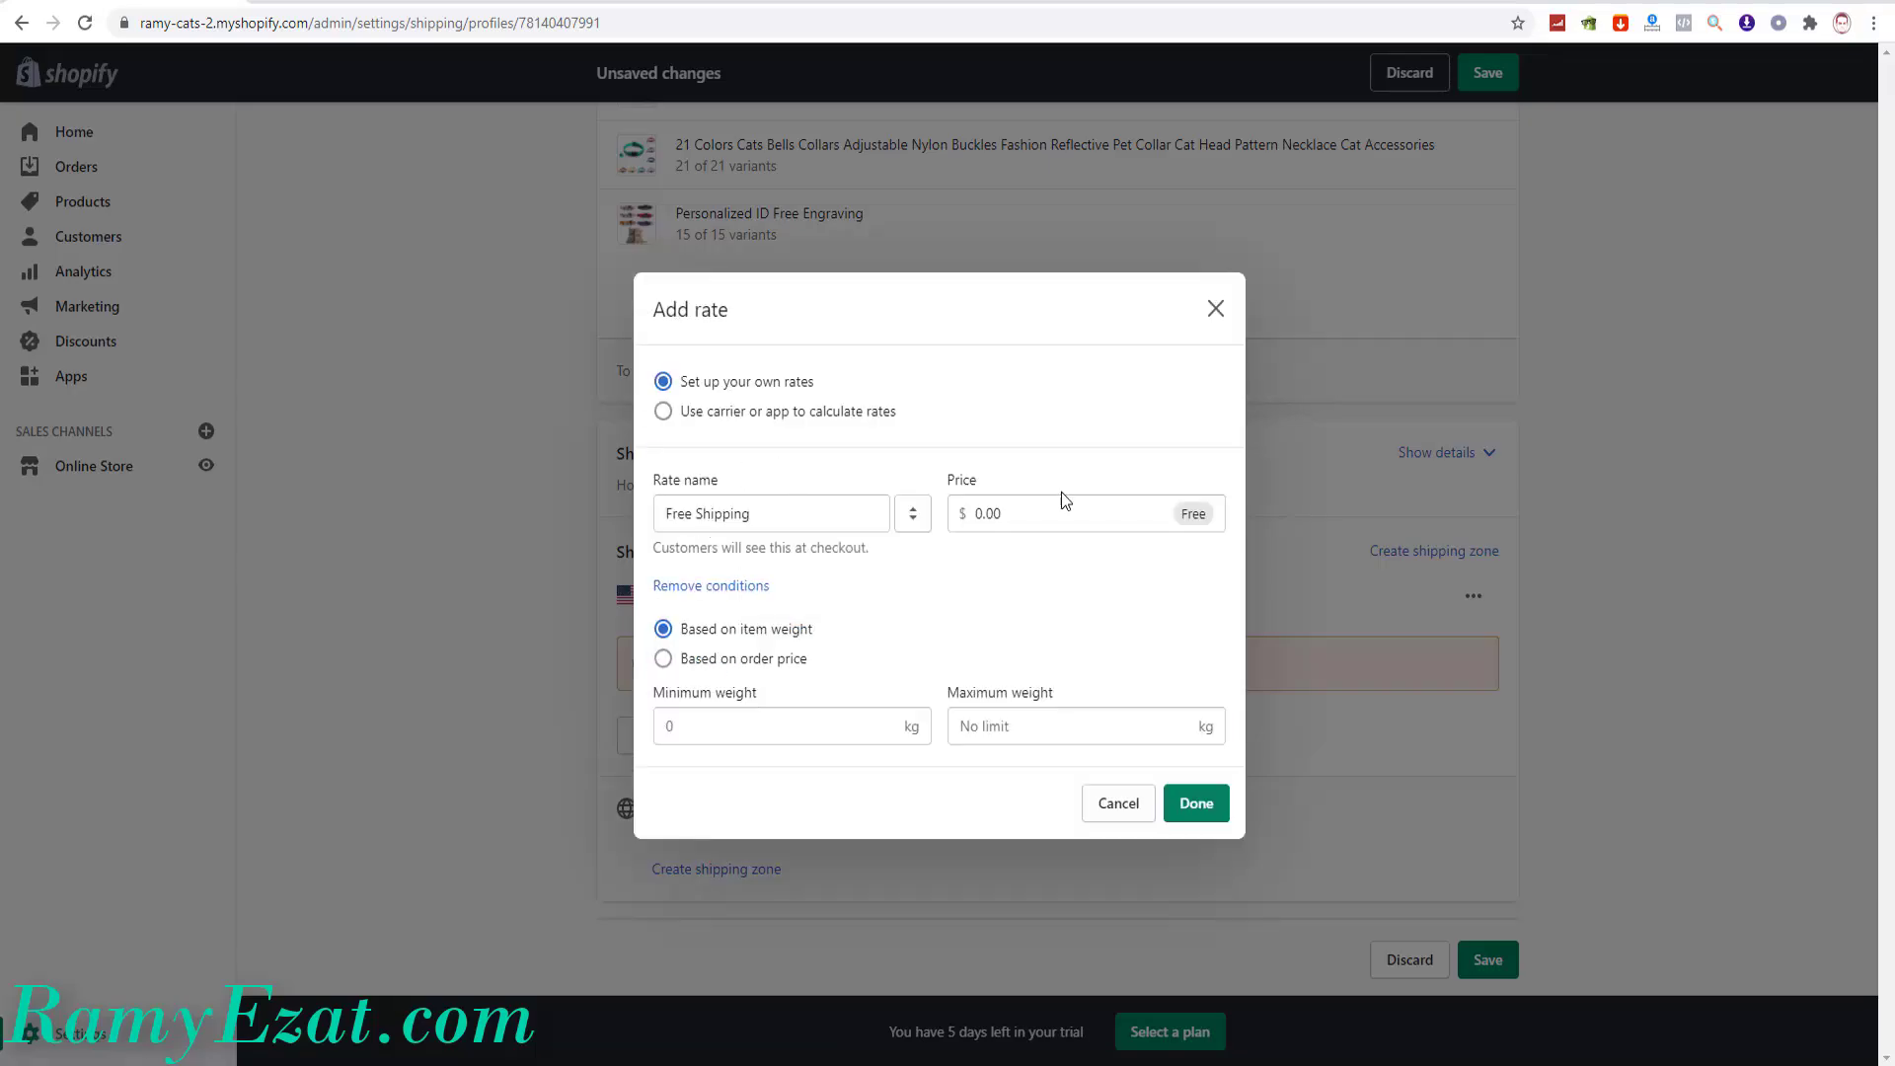
pyautogui.click(662, 660)
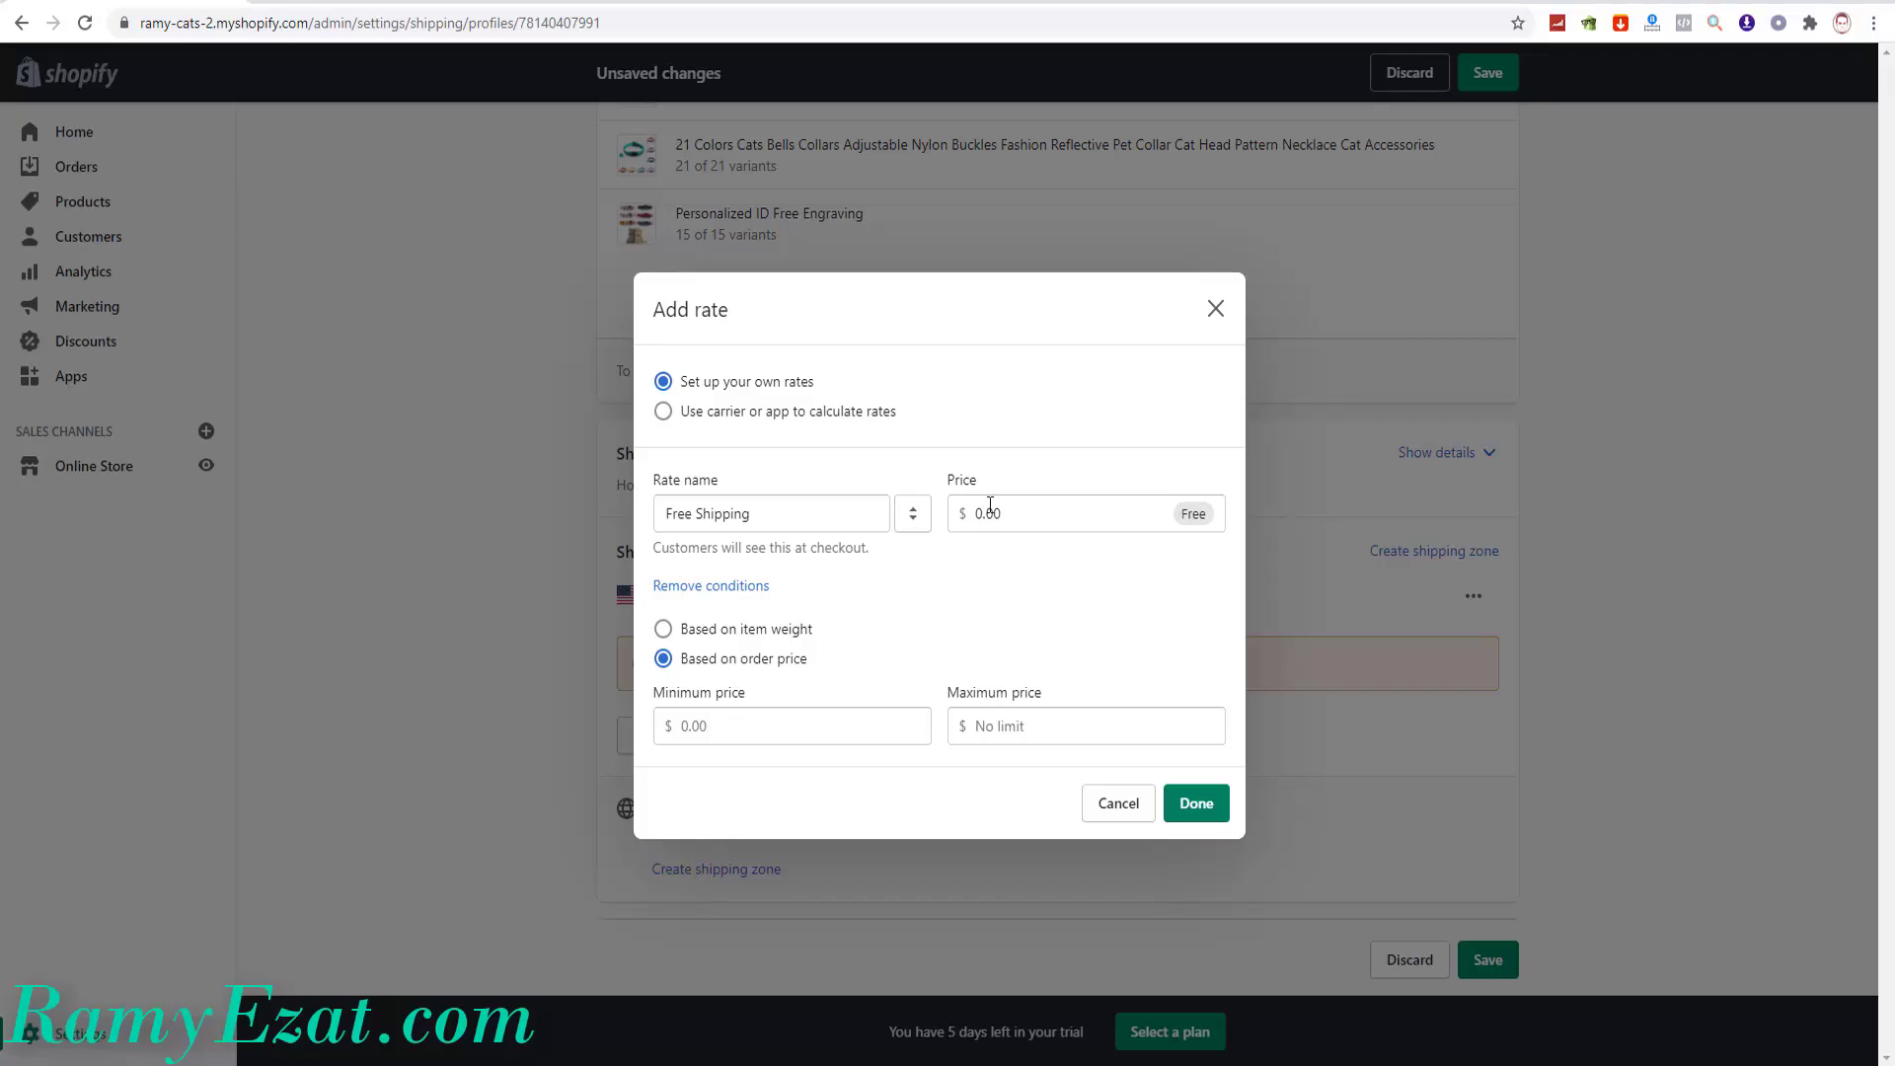
pyautogui.click(668, 635)
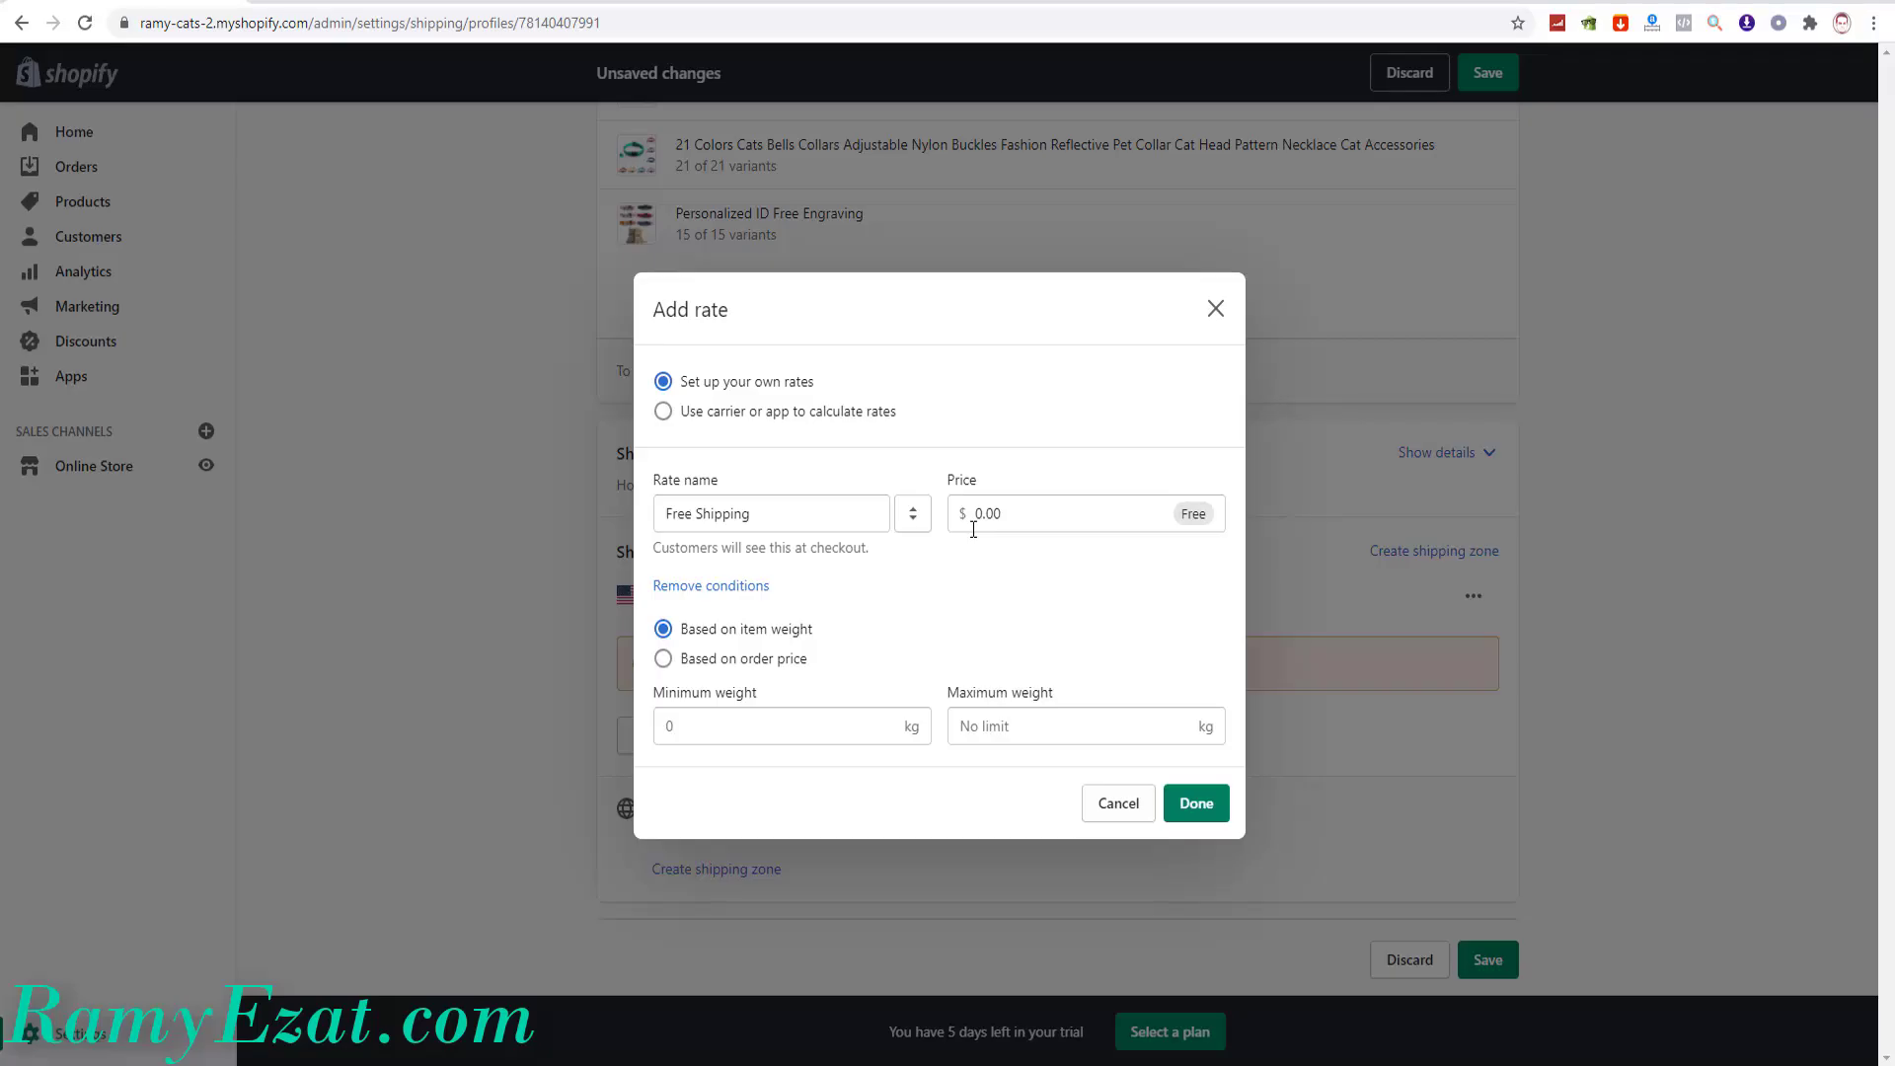
pyautogui.click(662, 658)
pyautogui.click(737, 728)
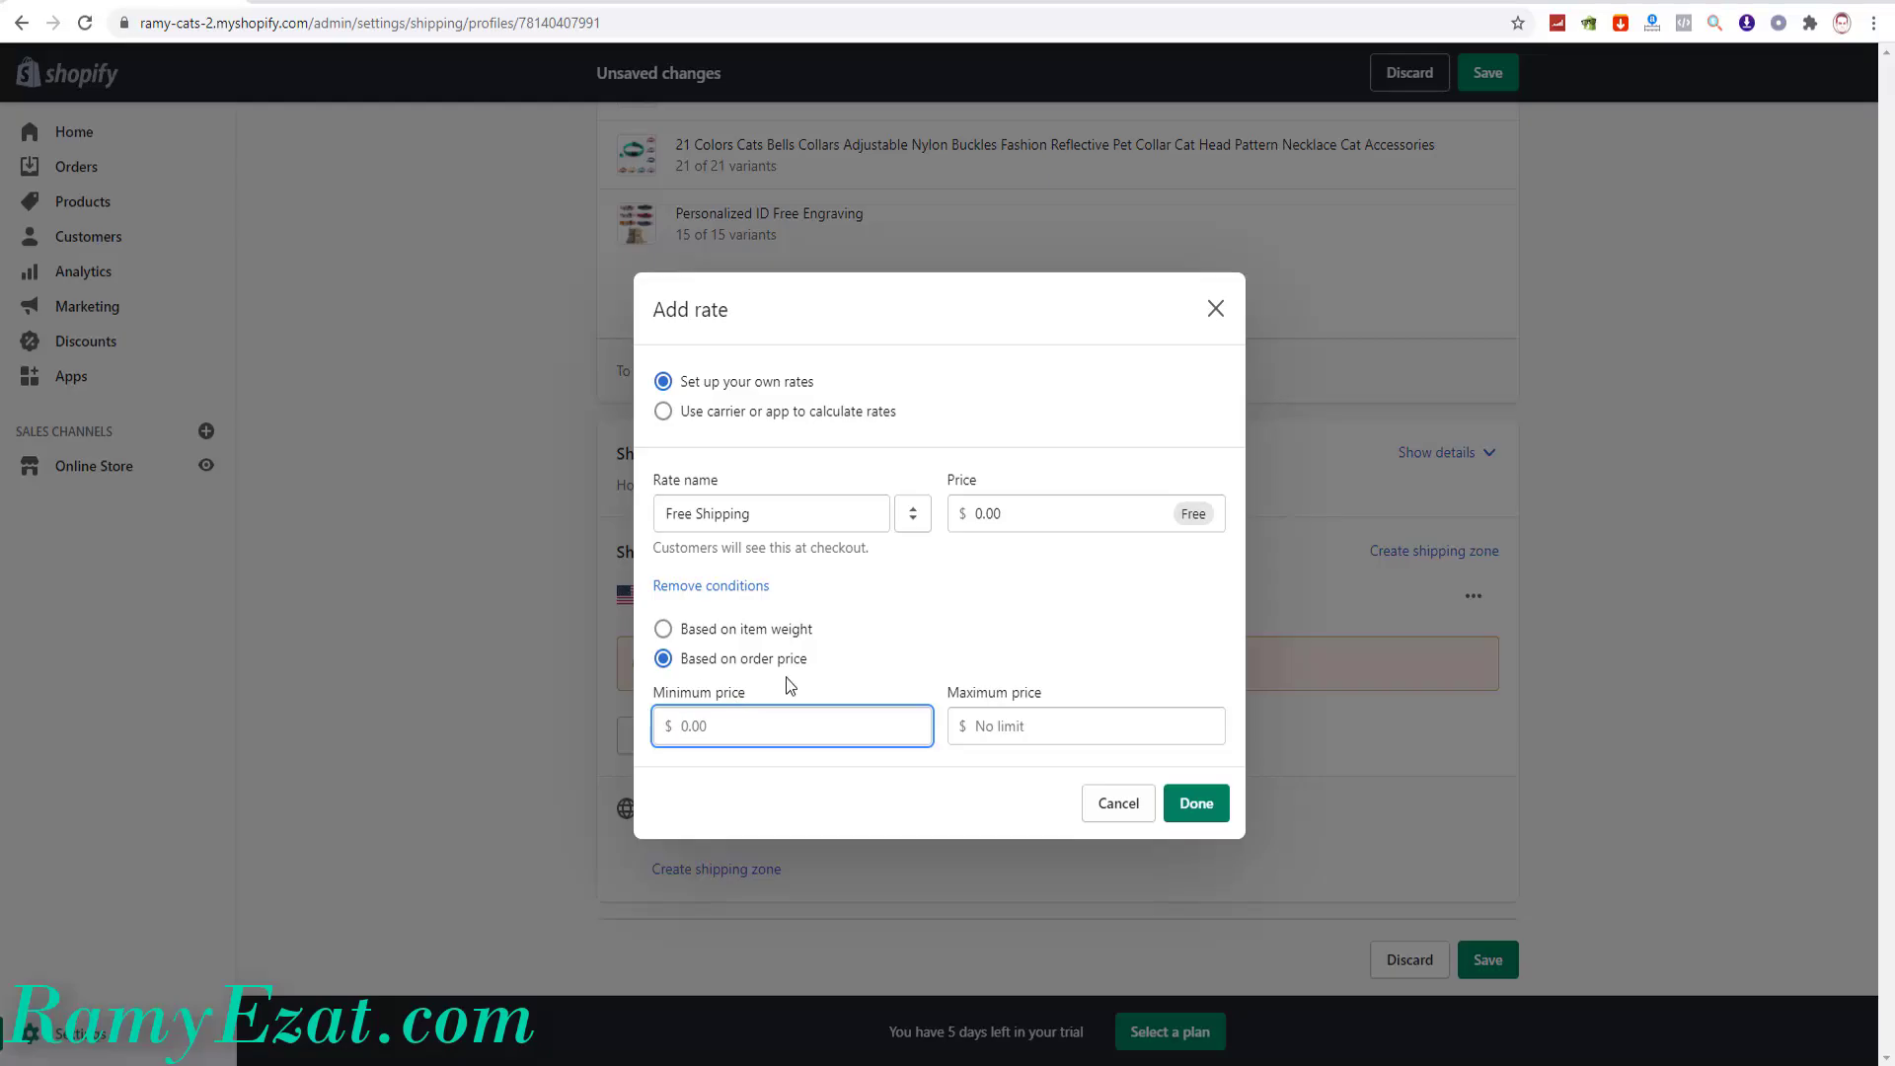
pyautogui.write('15')
pyautogui.click(1018, 727)
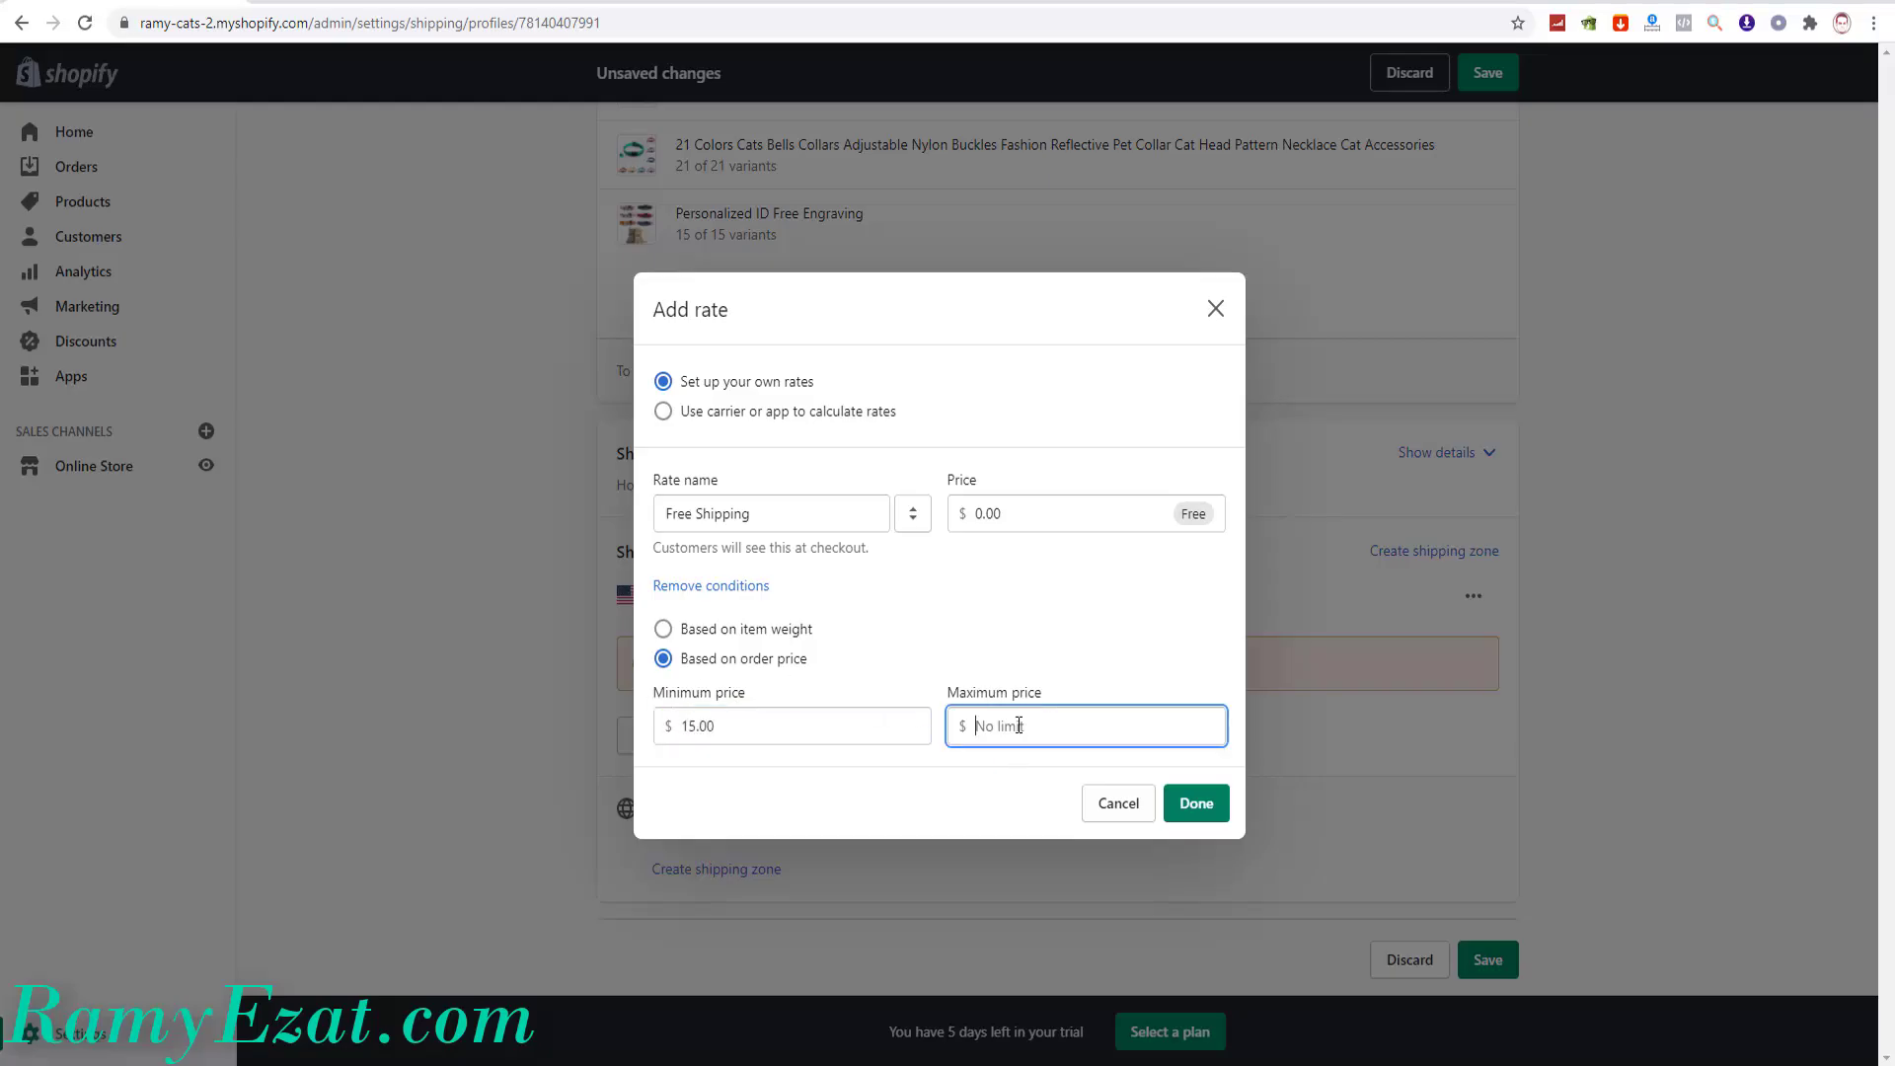
pyautogui.write('999')
pyautogui.click(1103, 649)
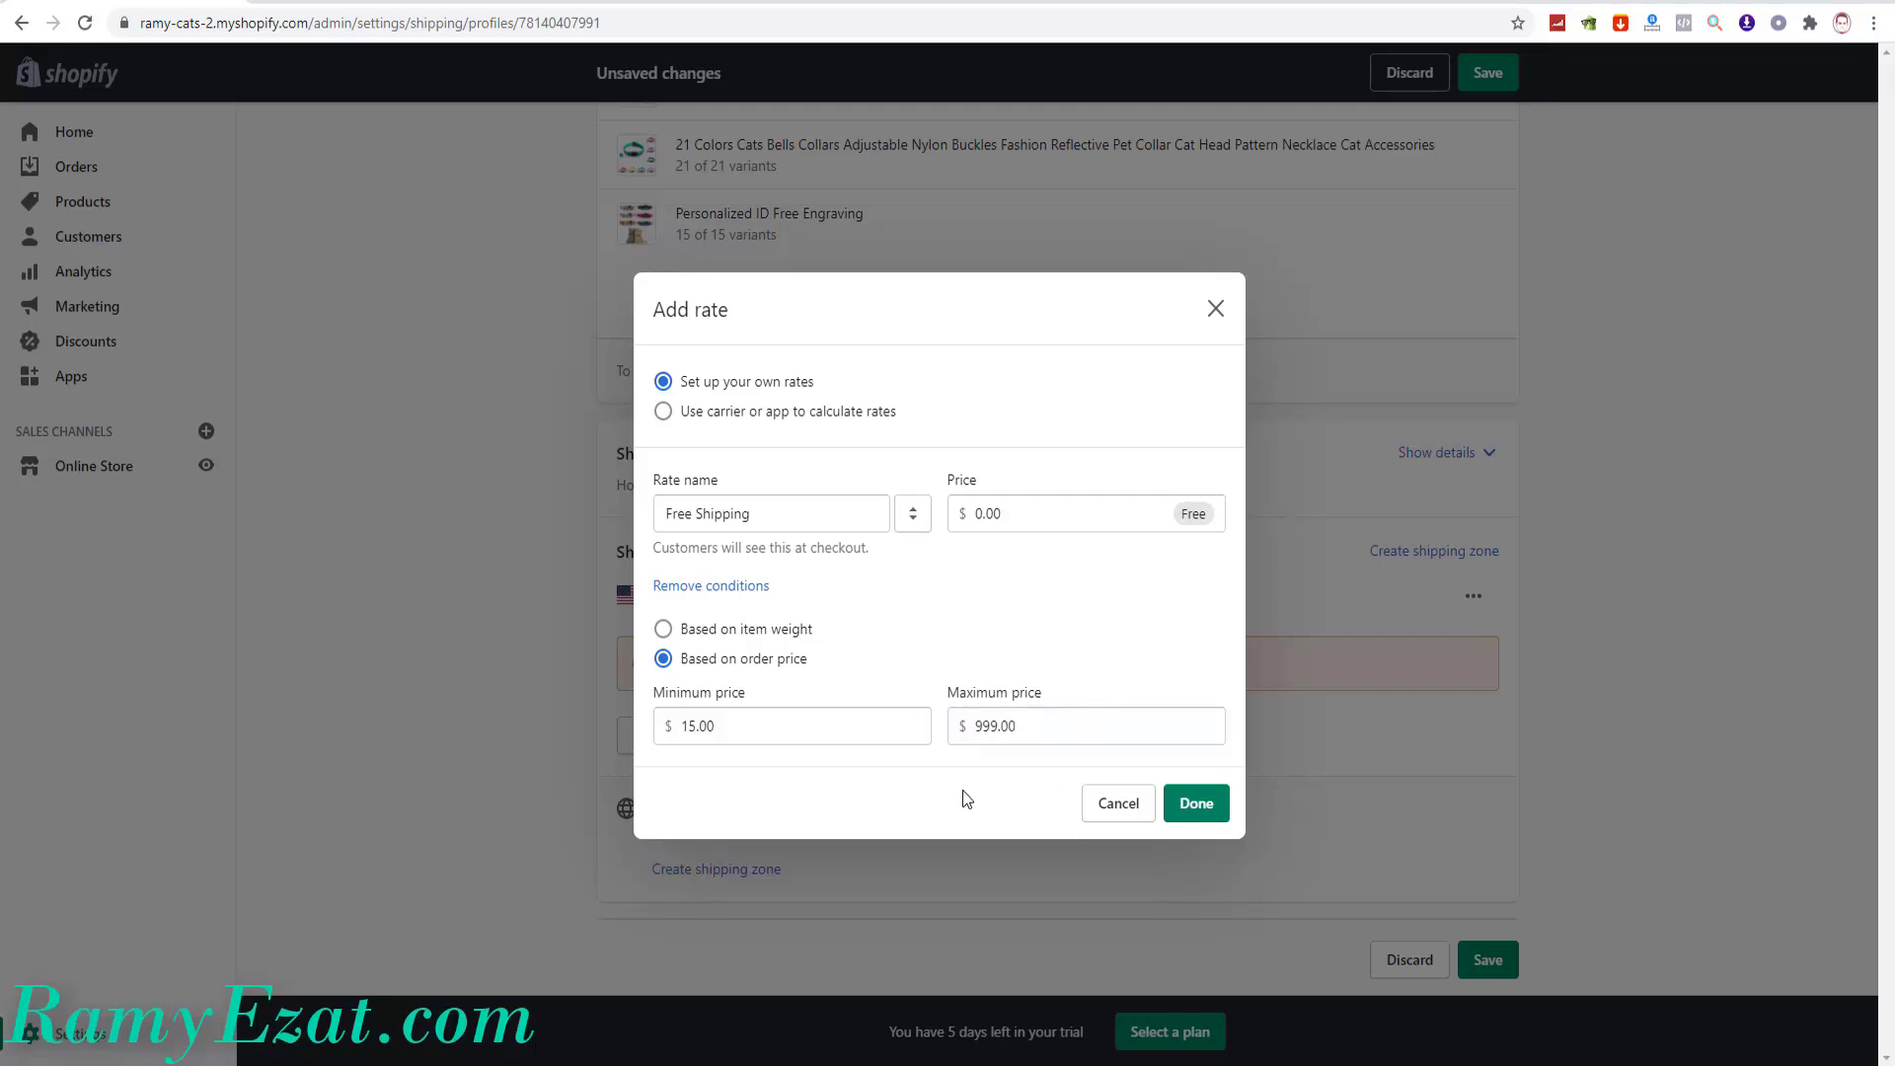
pyautogui.click(1196, 804)
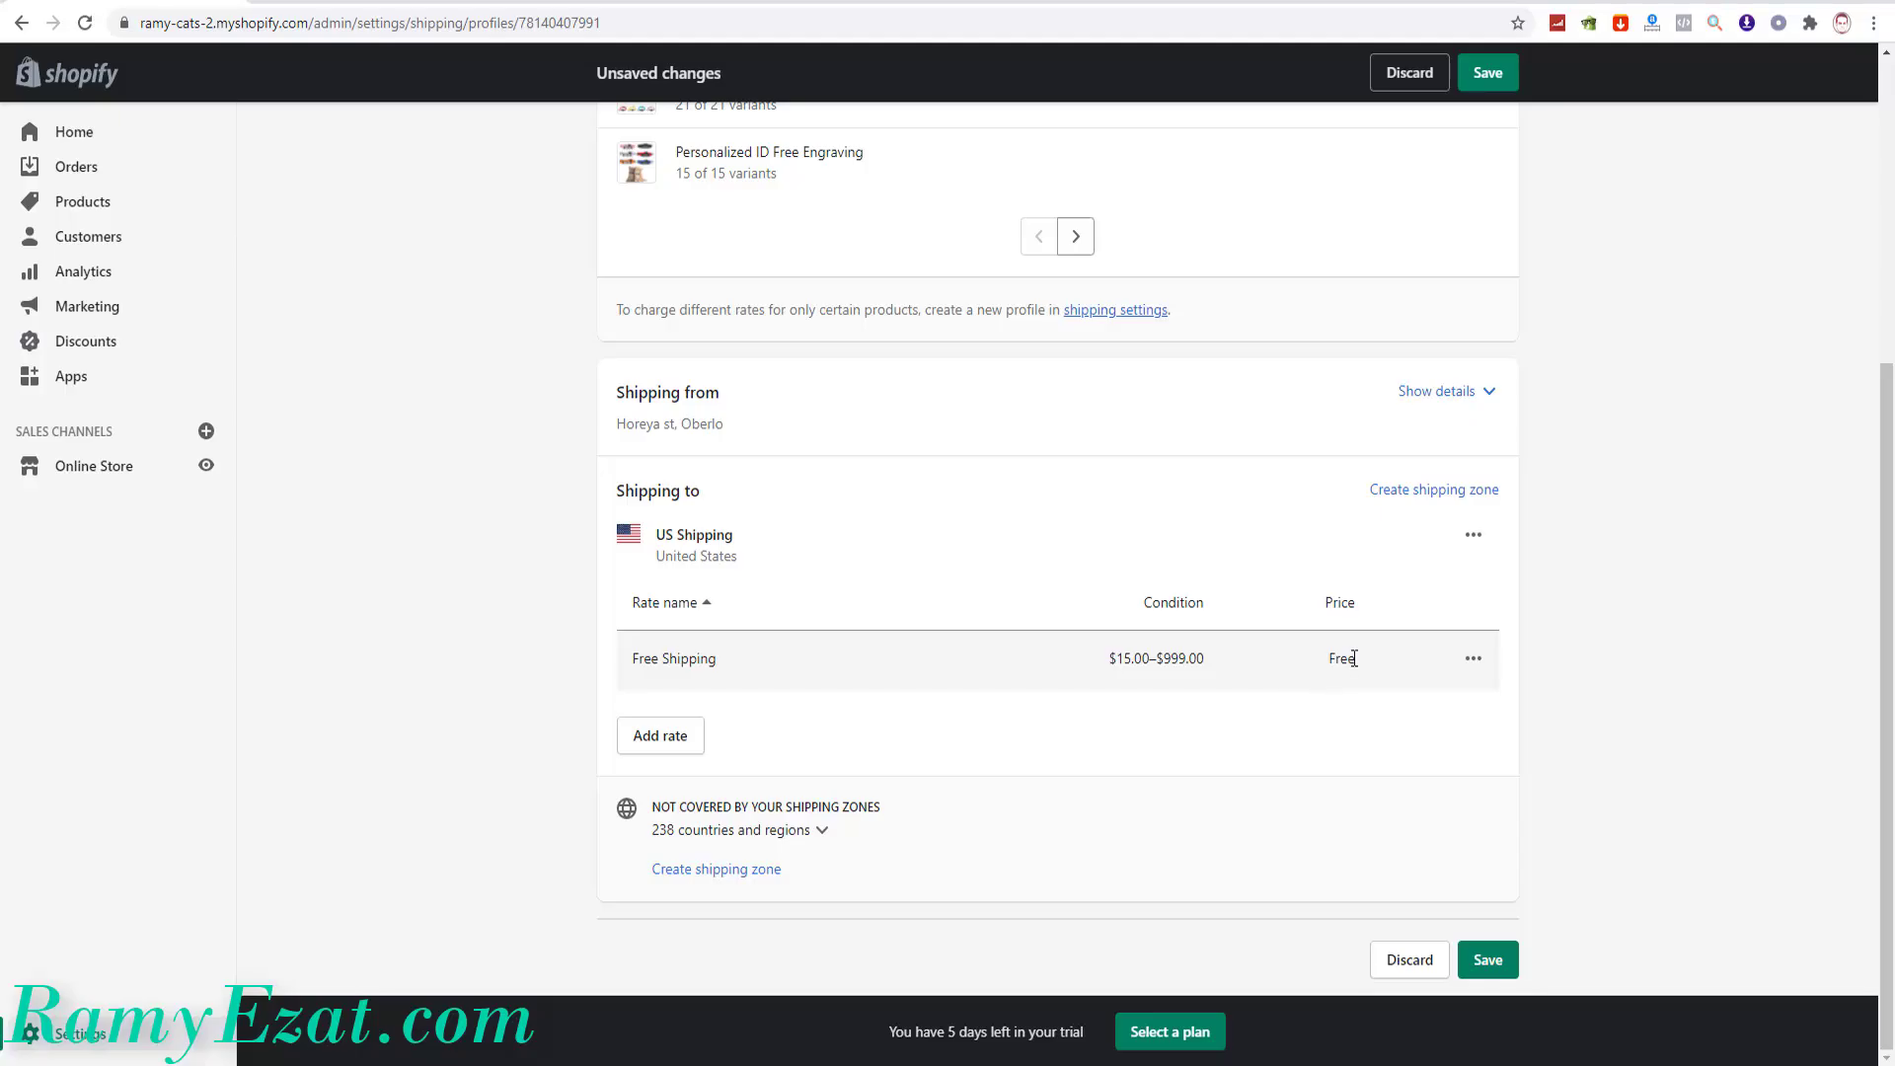
# Step: Add a new rate named Standard Shipping to the US Shipping zone, priced at $9.99
pyautogui.click(657, 737)
pyautogui.click(732, 594)
pyautogui.write('Standard S')
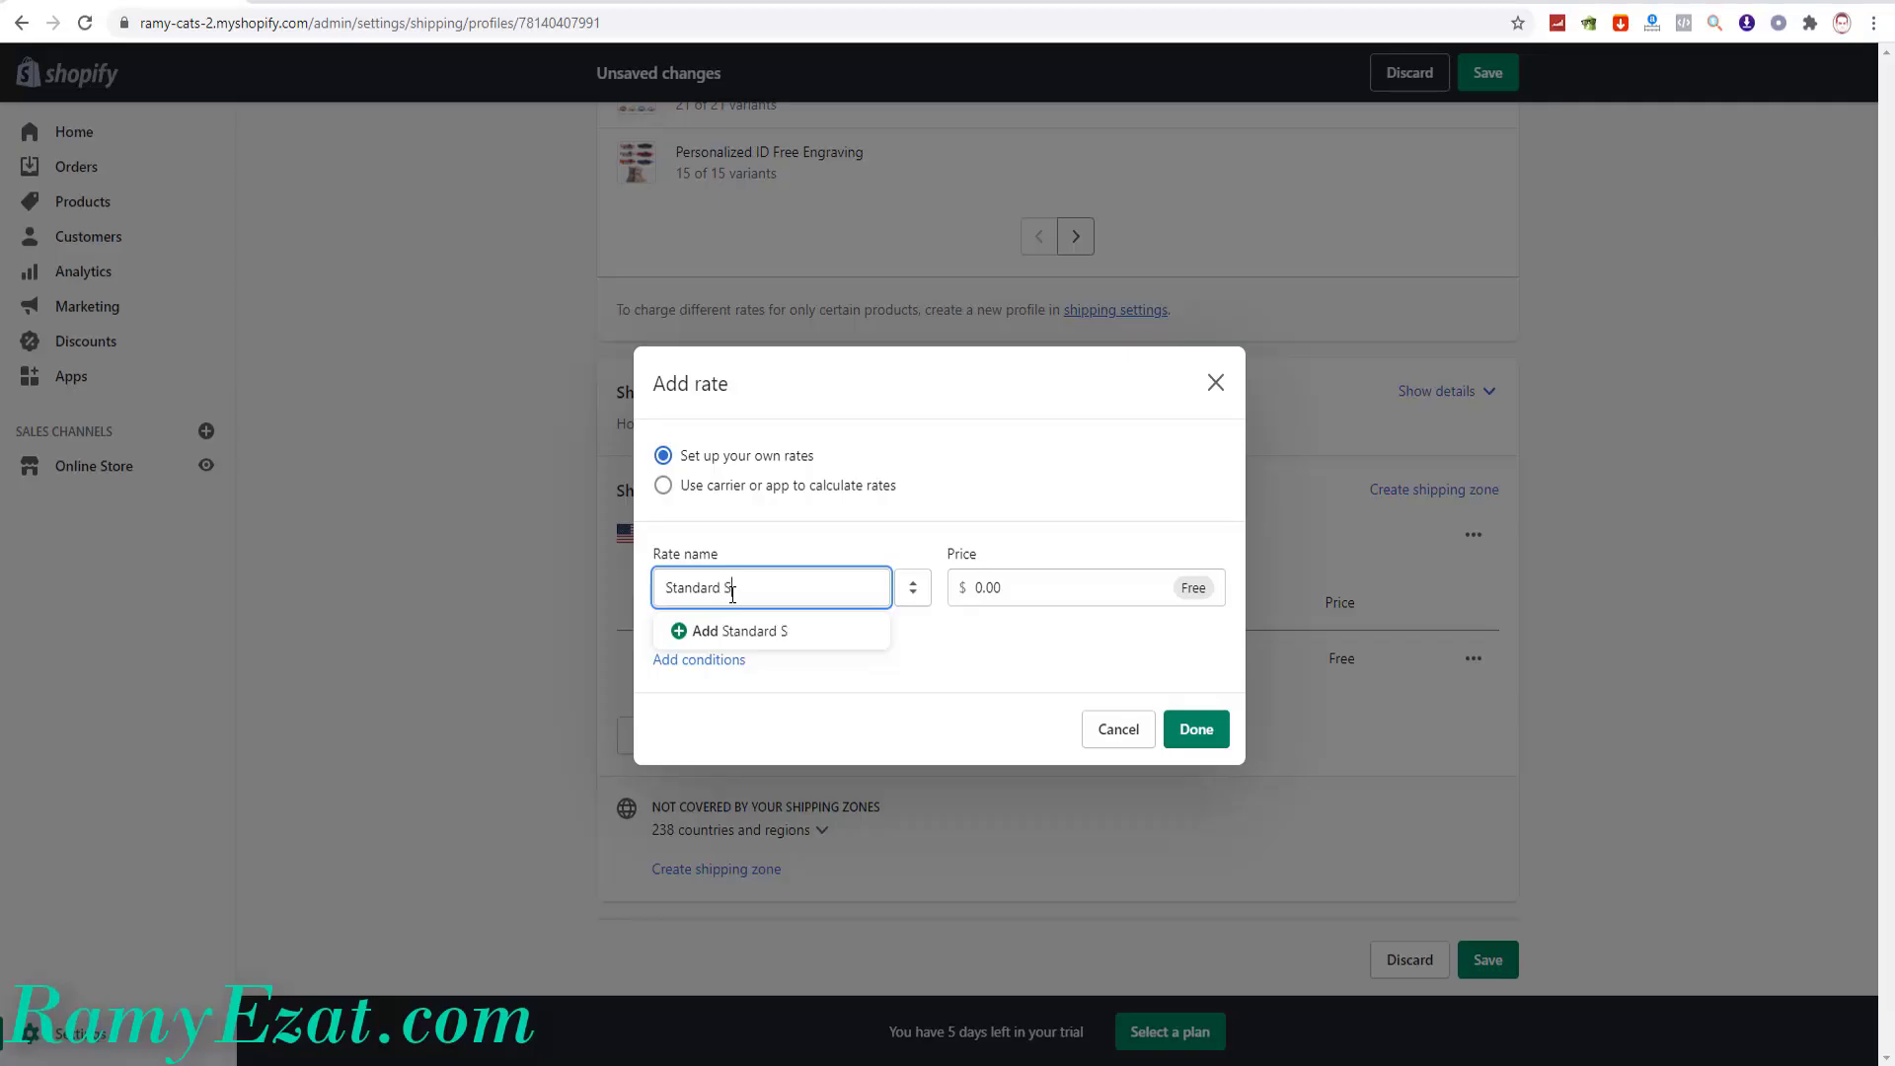
pyautogui.write('hipping')
pyautogui.click(1062, 535)
pyautogui.moveTo(1015, 586); pyautogui.dragTo(970, 586)
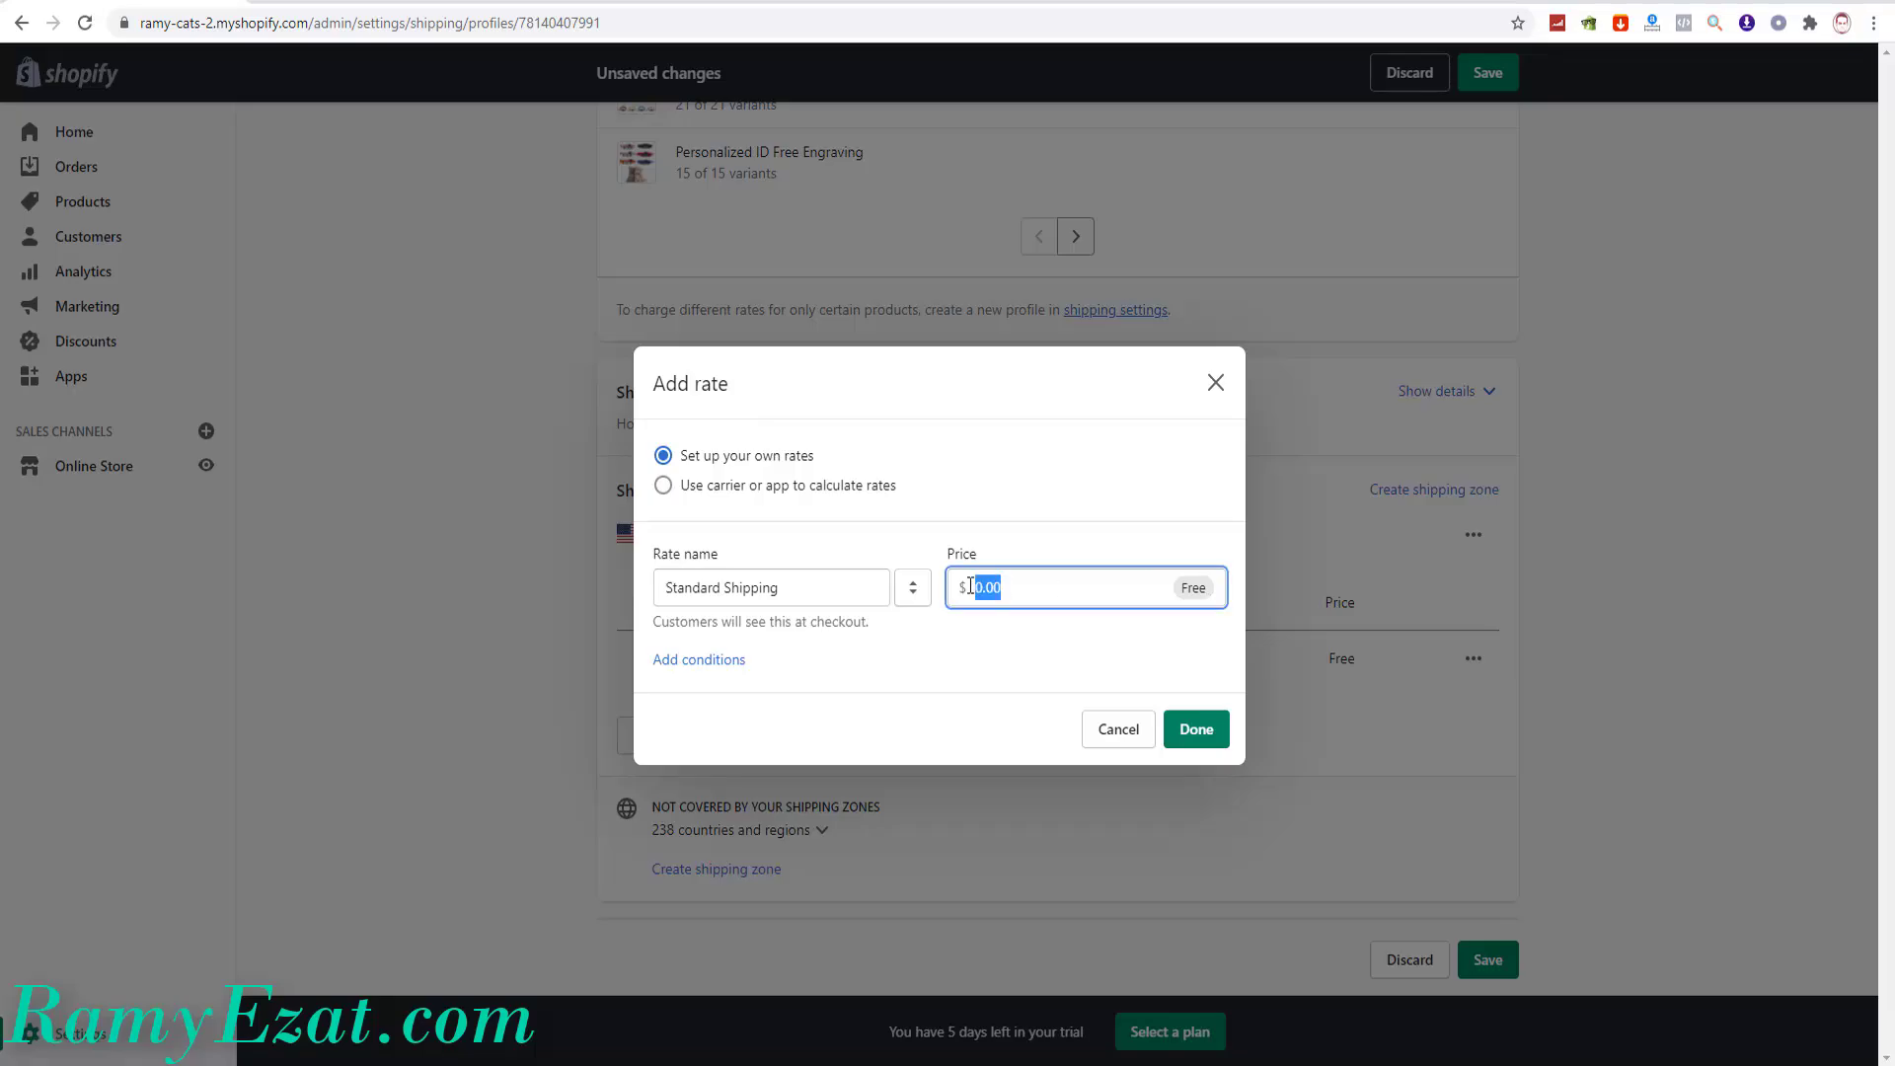
pyautogui.write('9.99')
pyautogui.click(932, 635)
# Step: Limit the Standard Shipping rate to order prices from $0 to $14.99, finish the rate and save the shipping profile
pyautogui.click(671, 663)
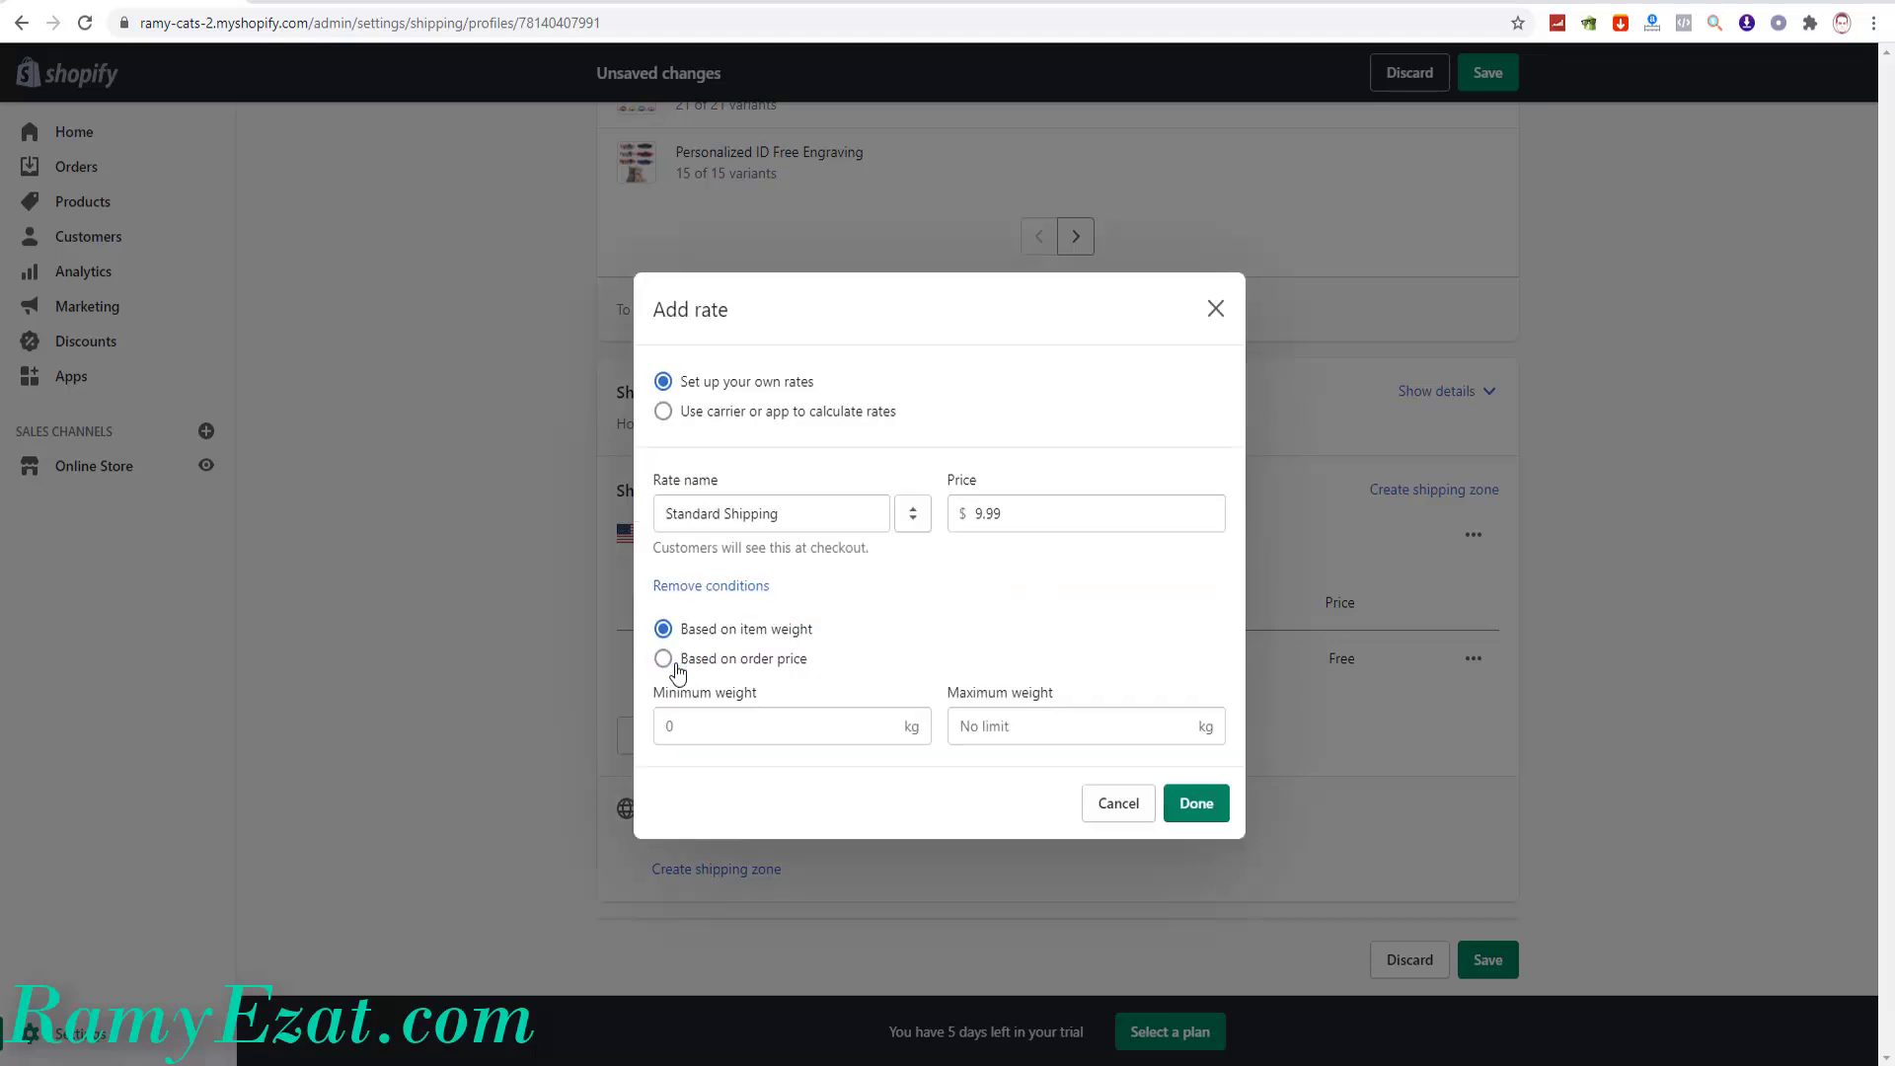
pyautogui.click(668, 725)
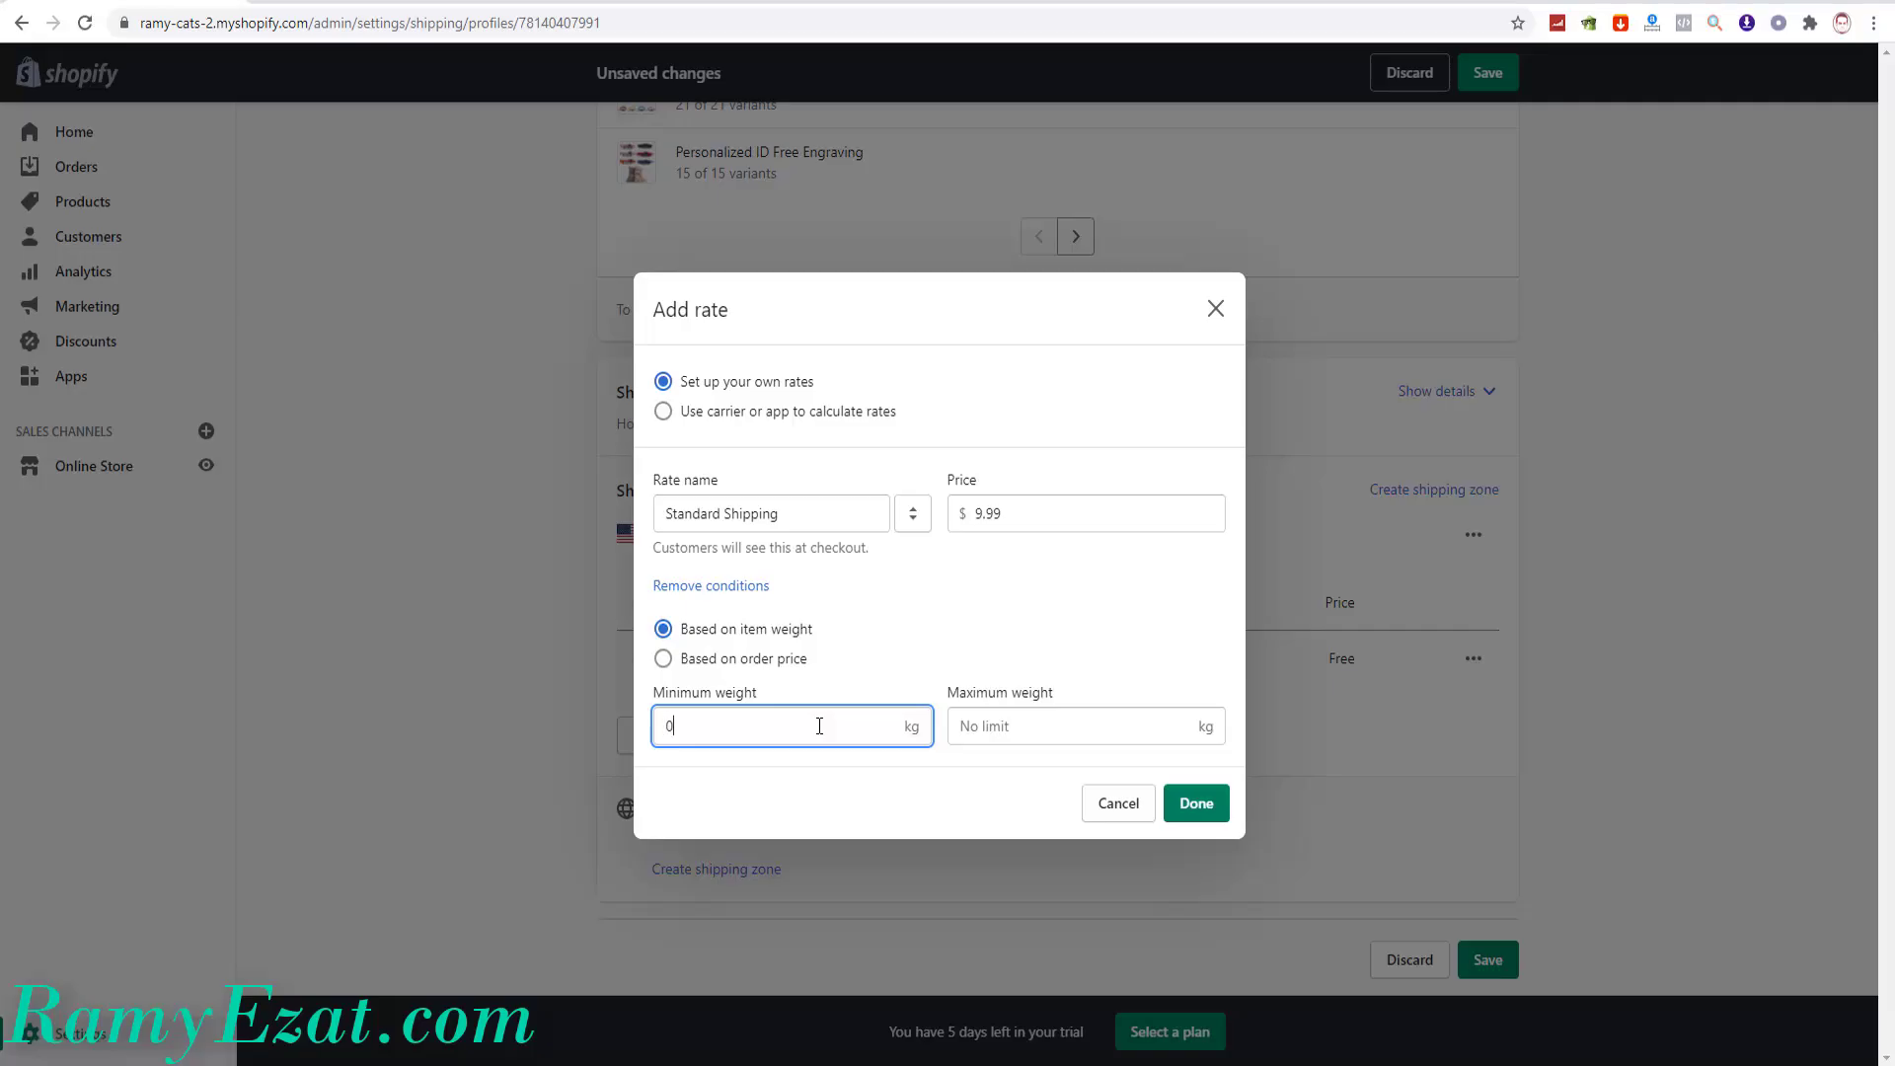
pyautogui.click(663, 659)
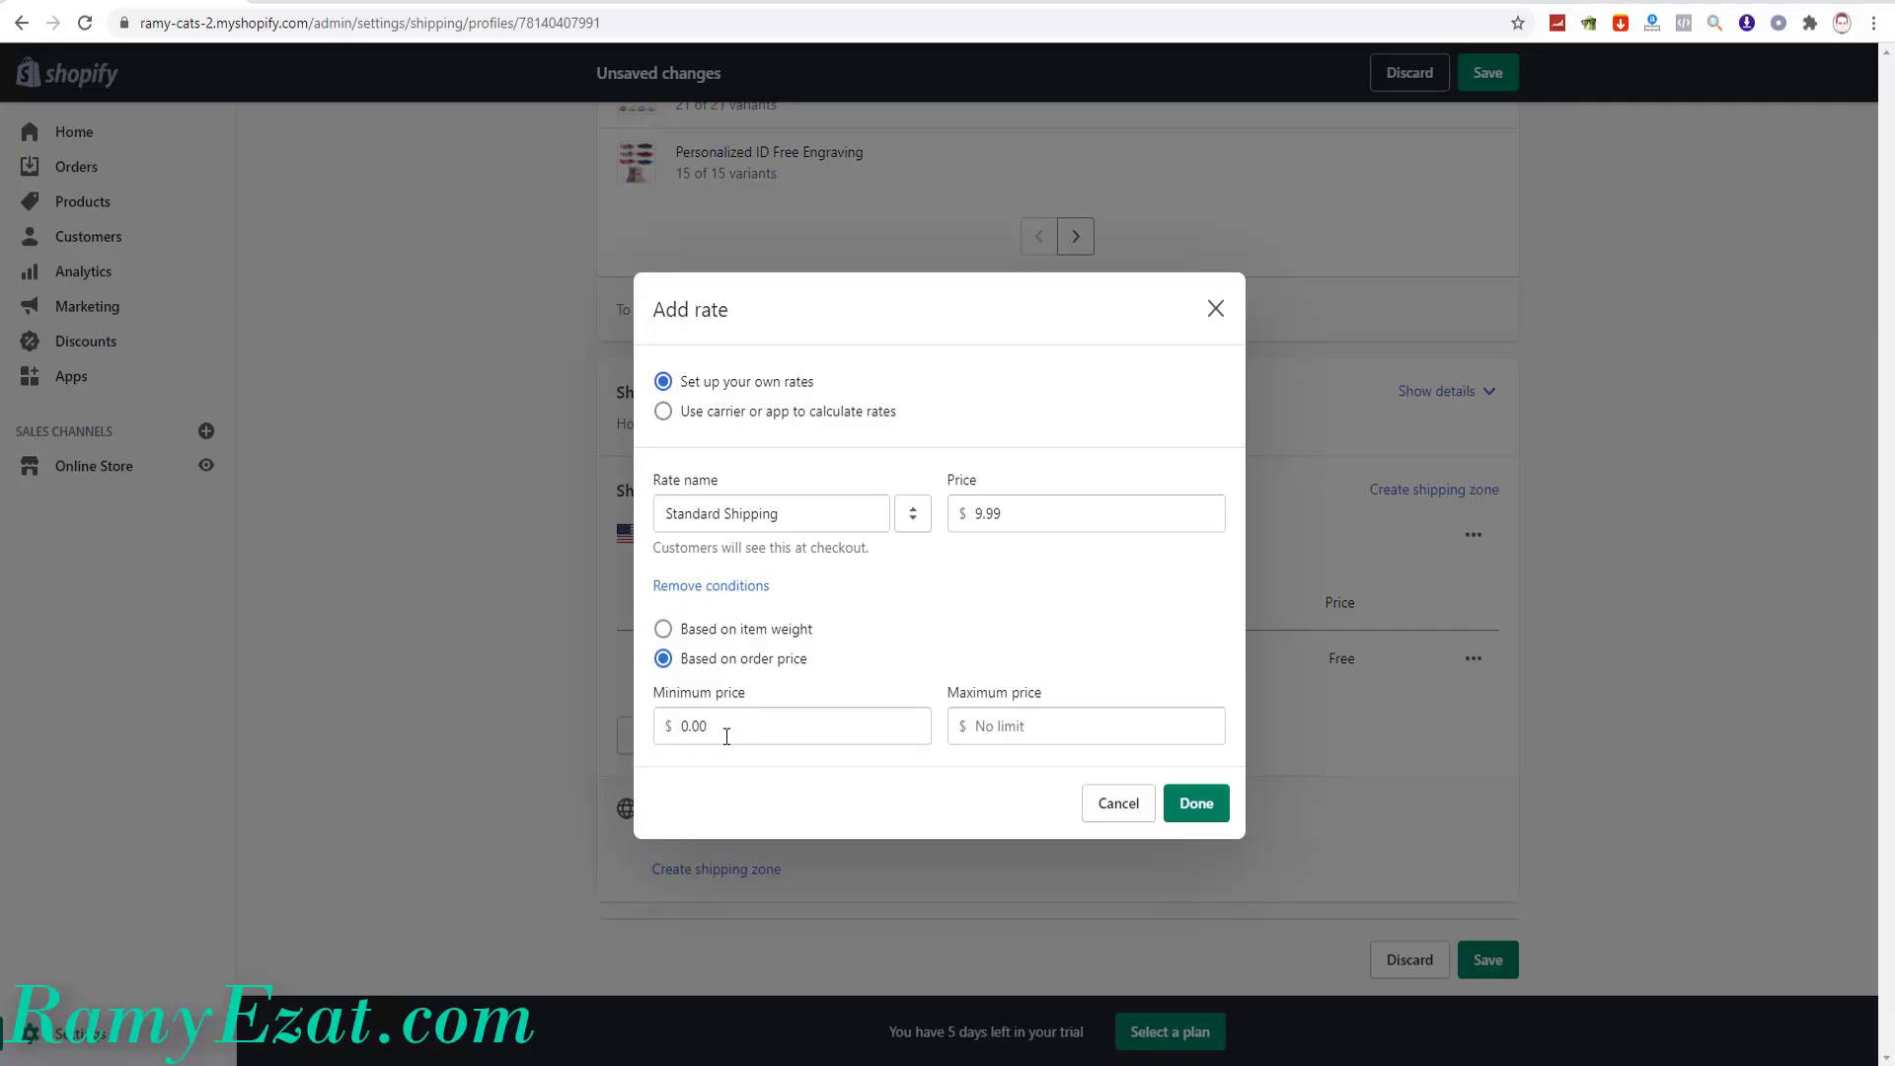
pyautogui.click(1014, 726)
pyautogui.write('1')
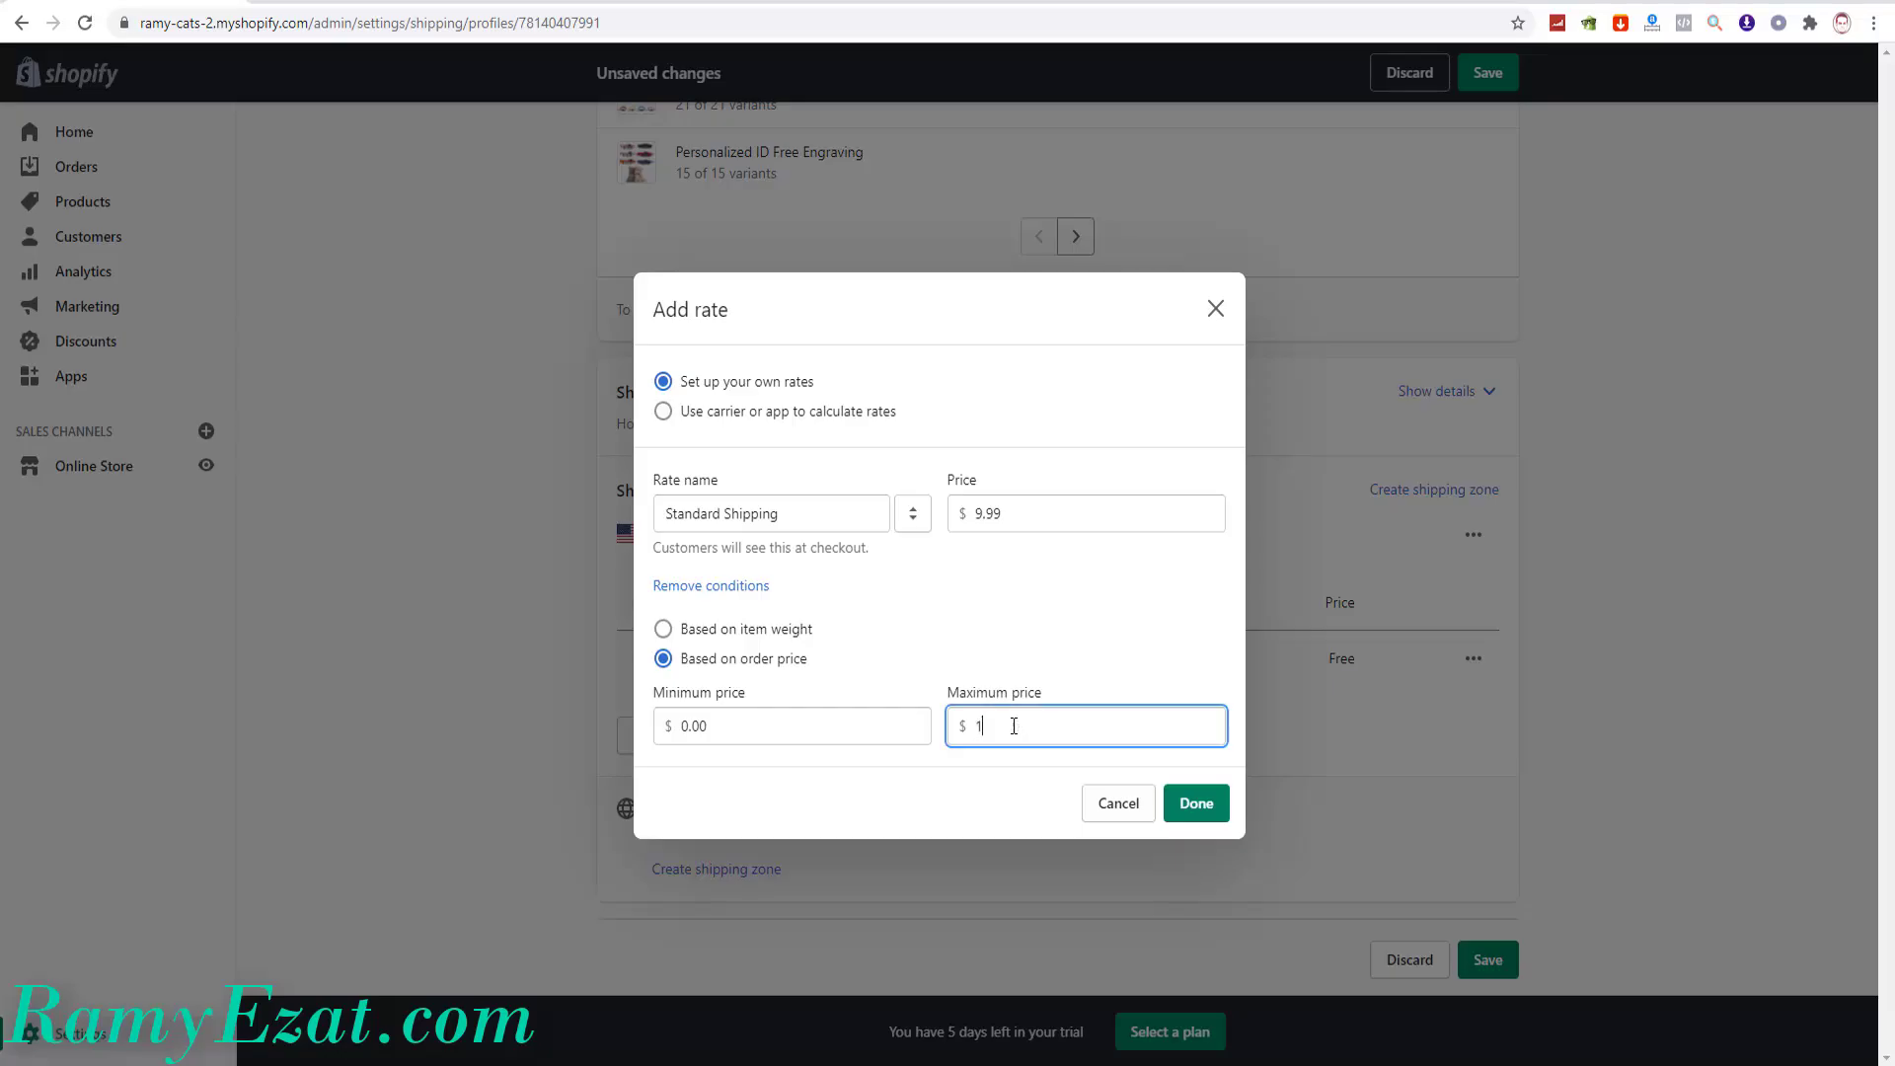
pyautogui.write('4.99')
pyautogui.click(1195, 802)
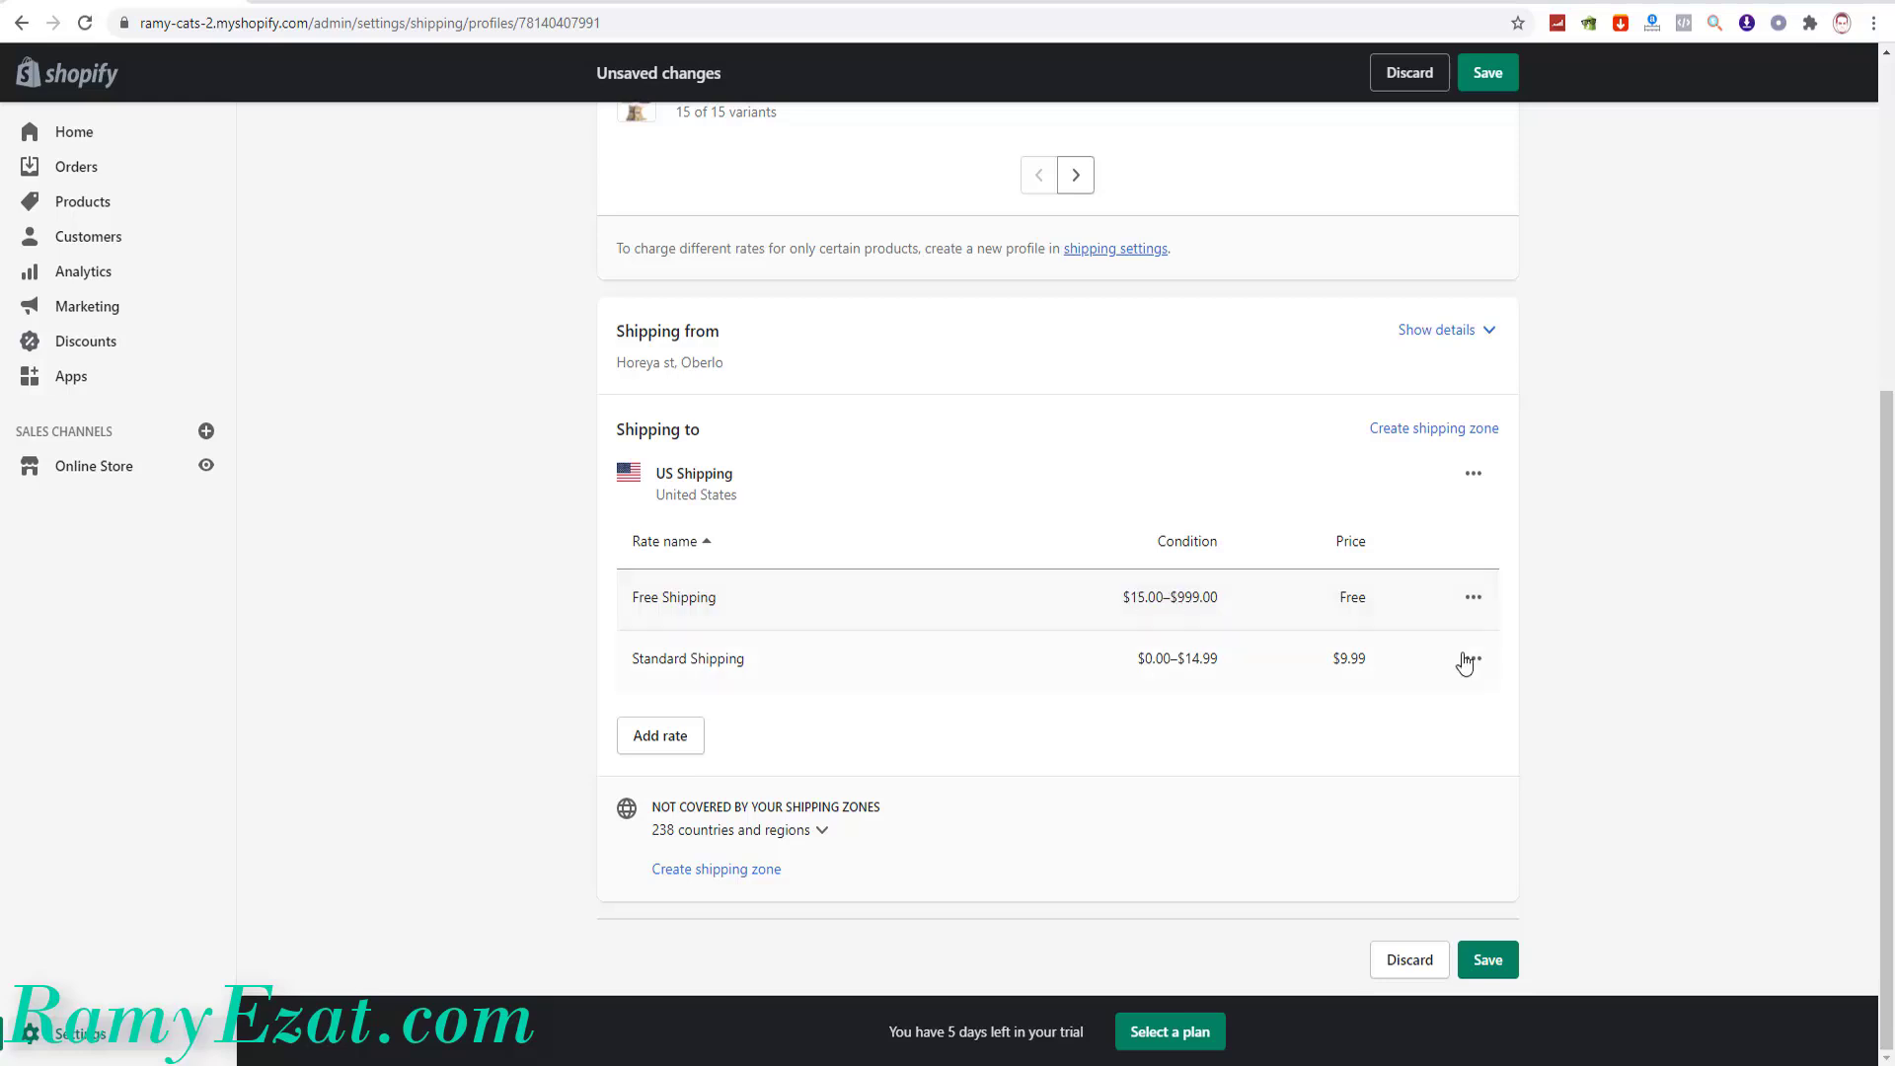
pyautogui.click(1488, 960)
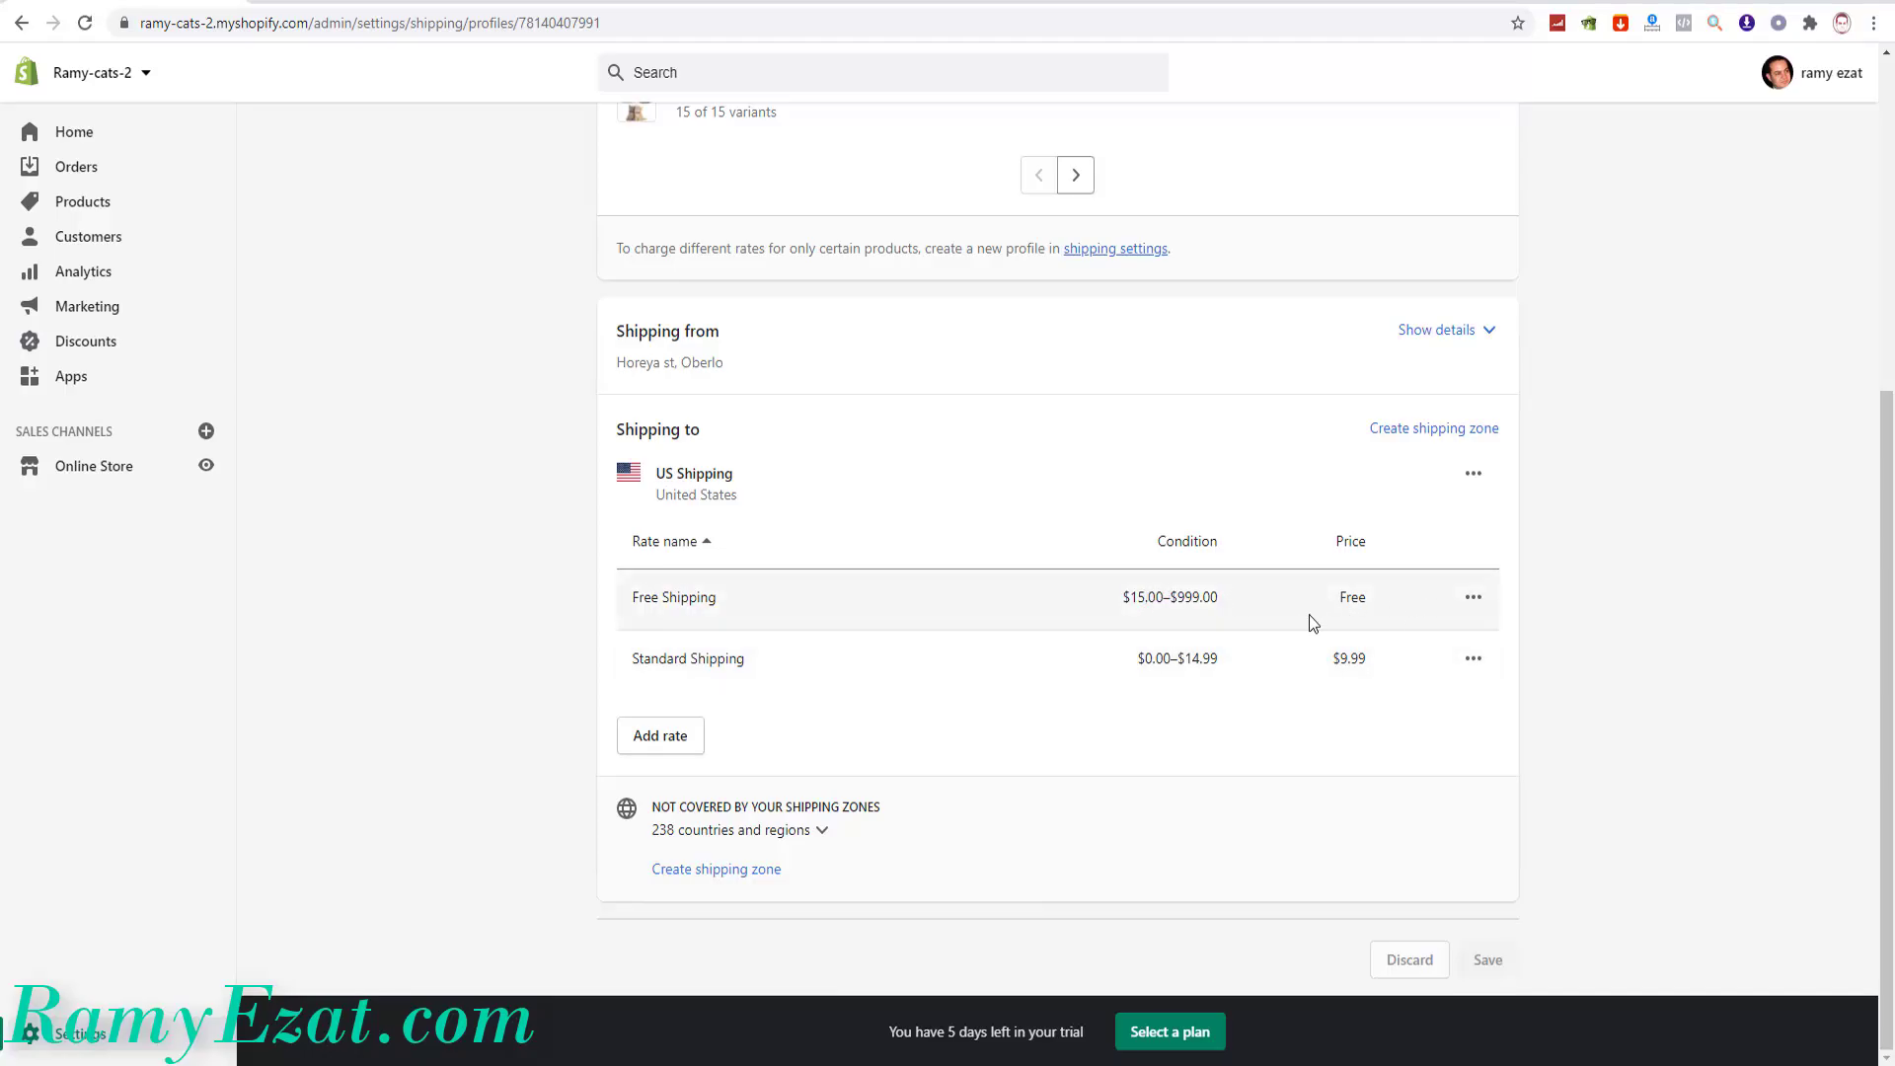
# Step: Start another shipping zone, try including the whole of Europe, and clear that selection again
pyautogui.scroll(5, 1342, 603)
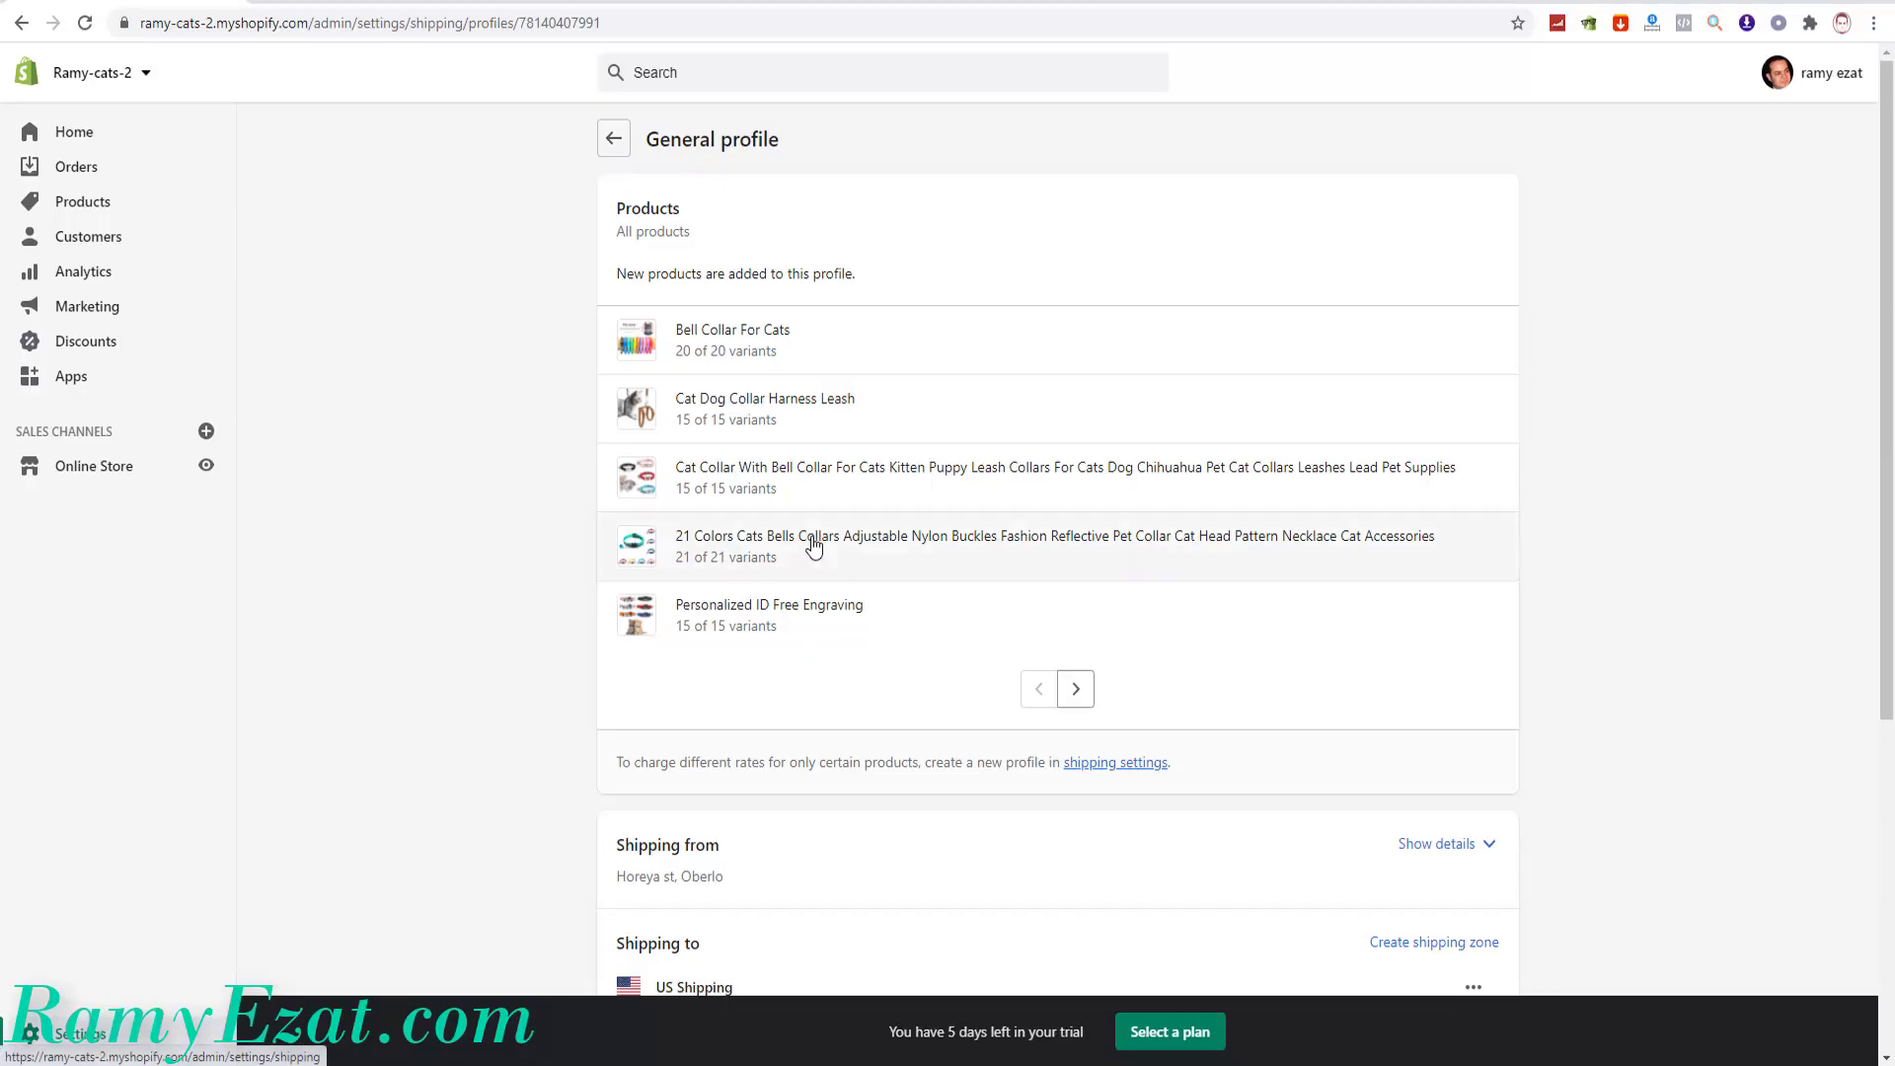
pyautogui.scroll(-5, 804, 537)
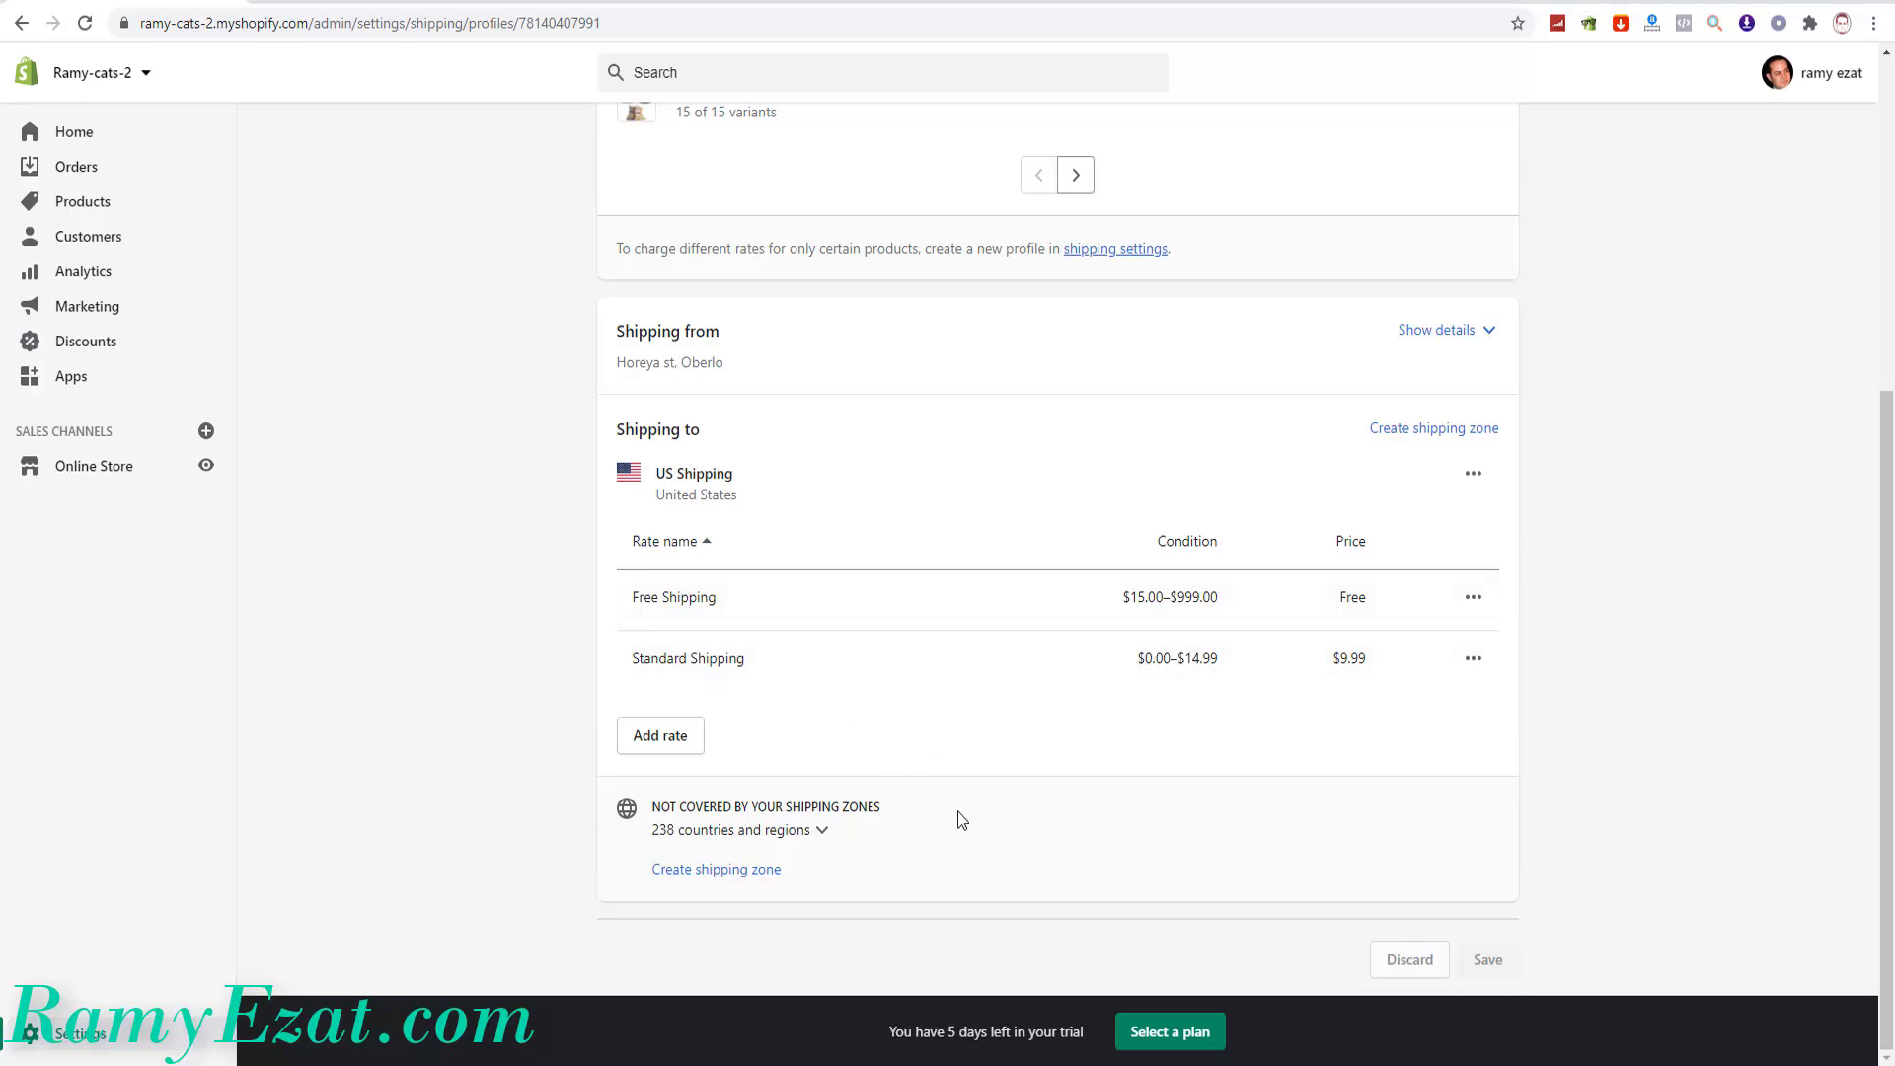
pyautogui.click(703, 873)
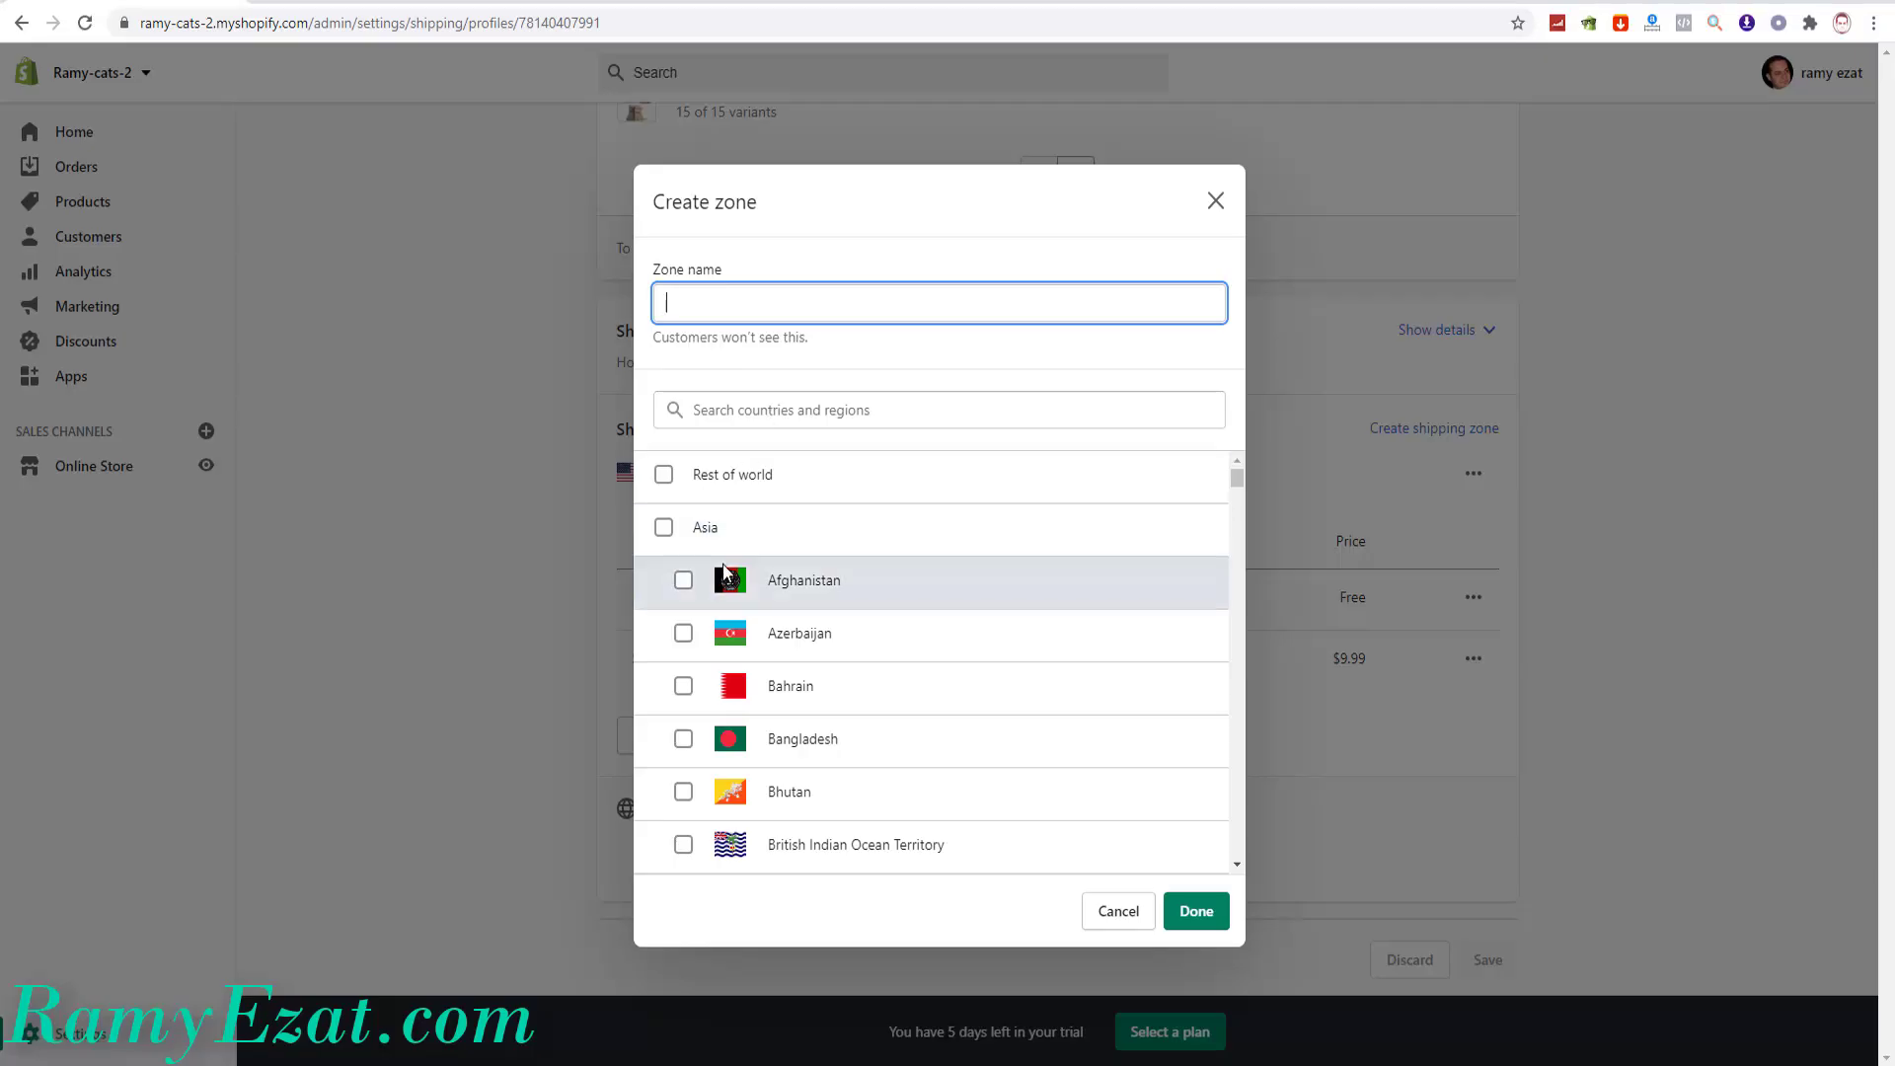
pyautogui.scroll(-20, 766, 804)
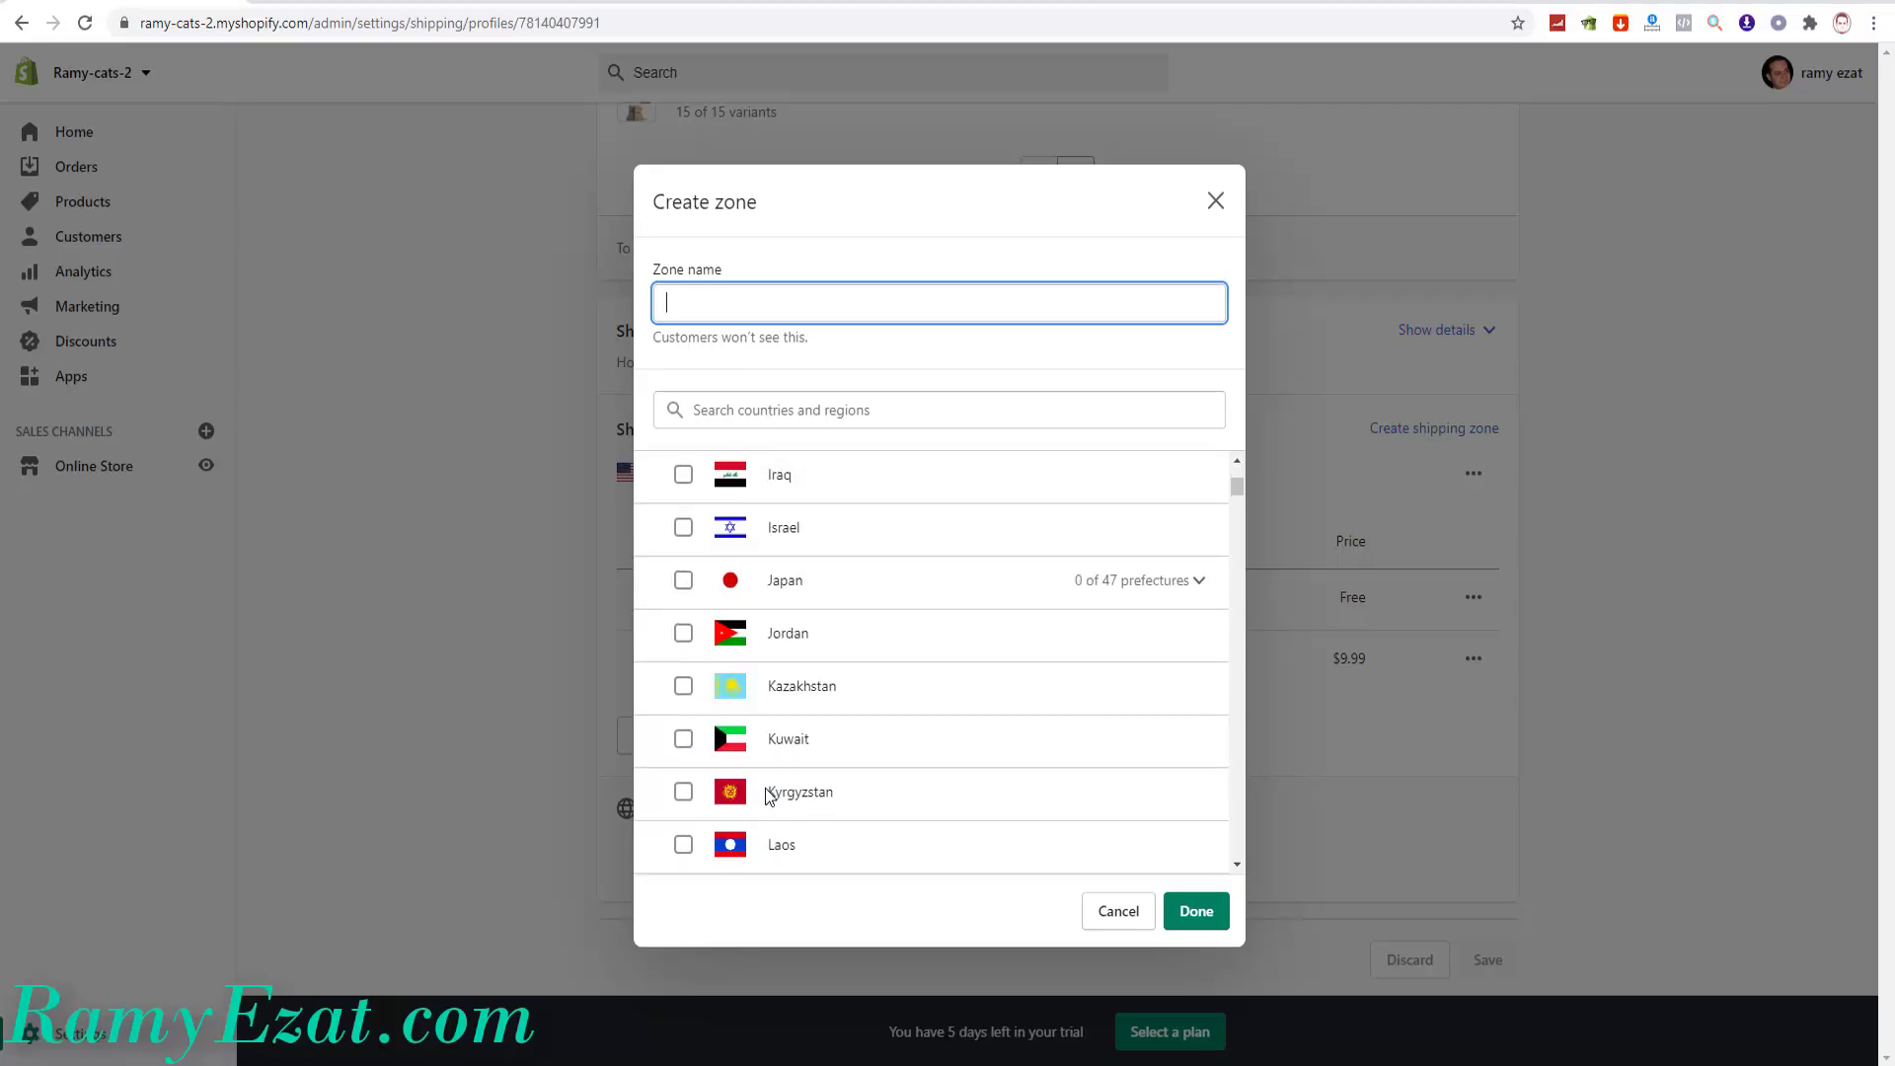
pyautogui.scroll(-3, 766, 795)
pyautogui.scroll(9, 766, 795)
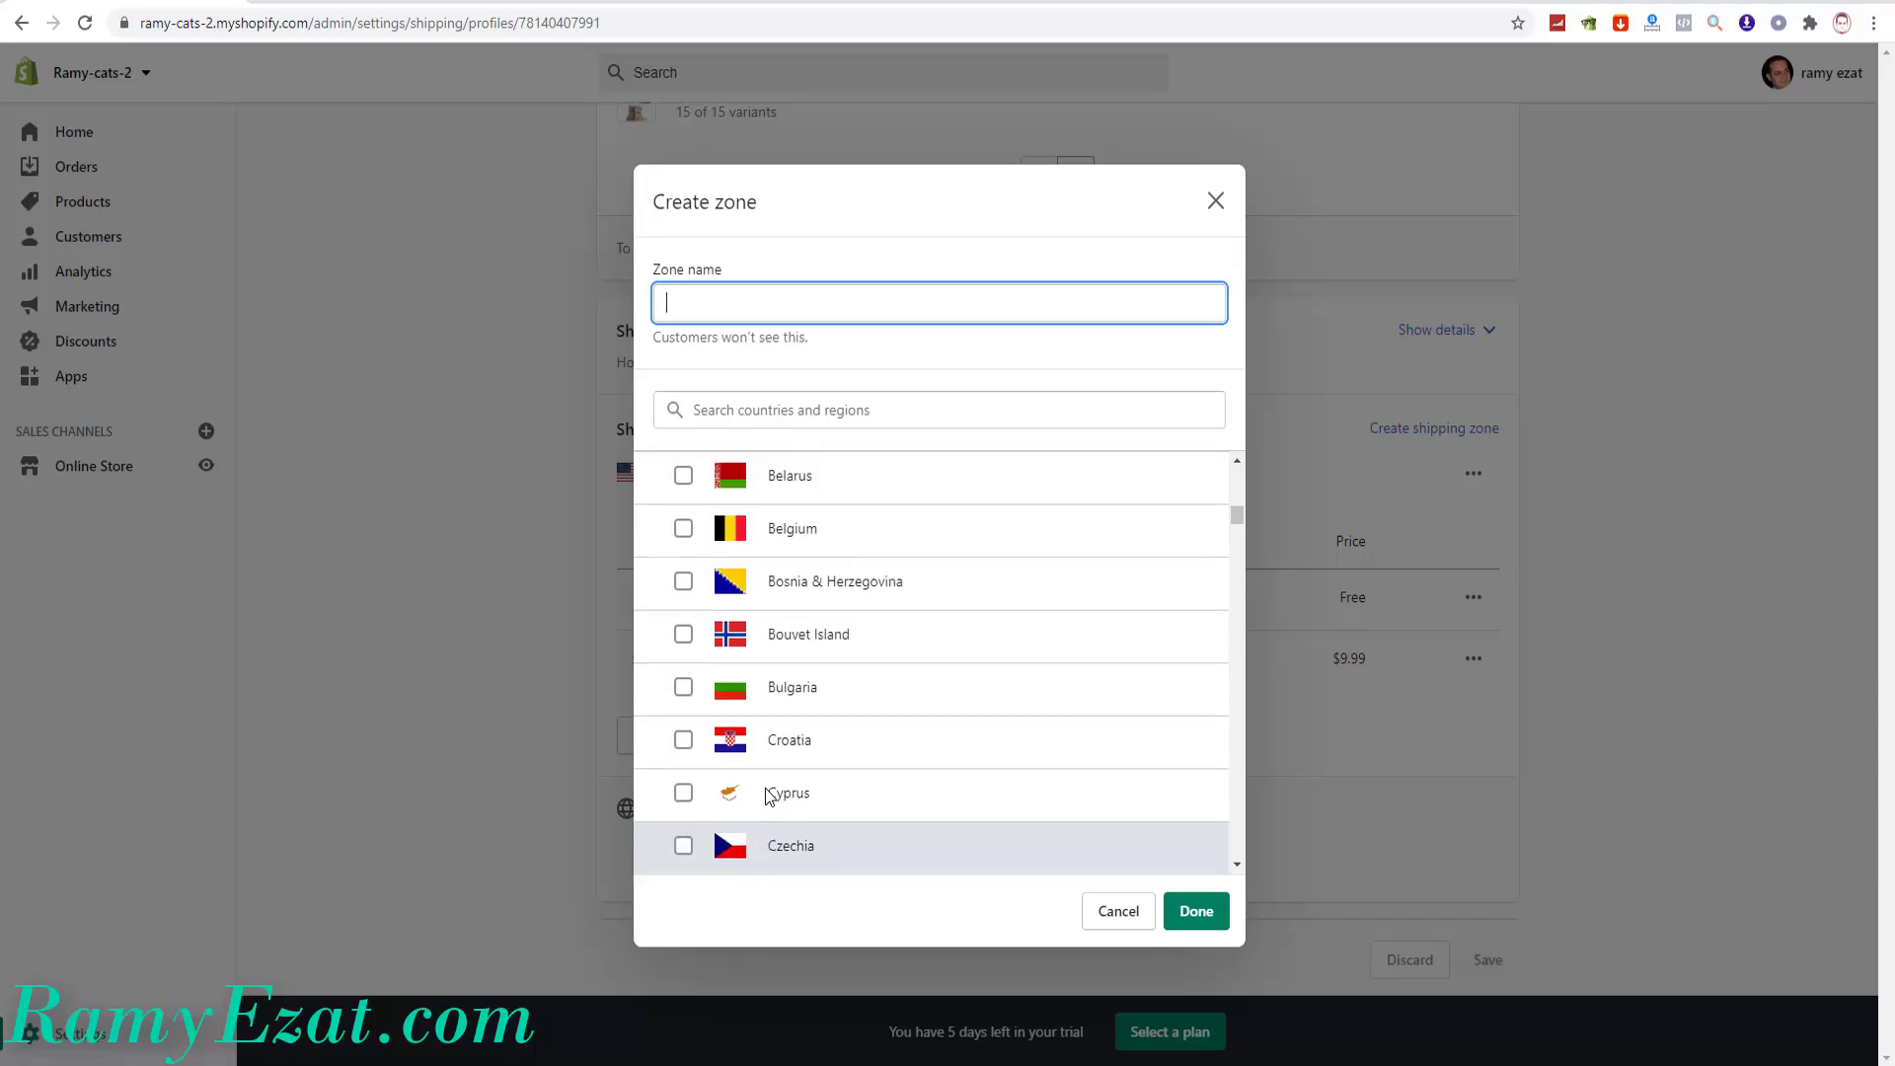
pyautogui.click(656, 742)
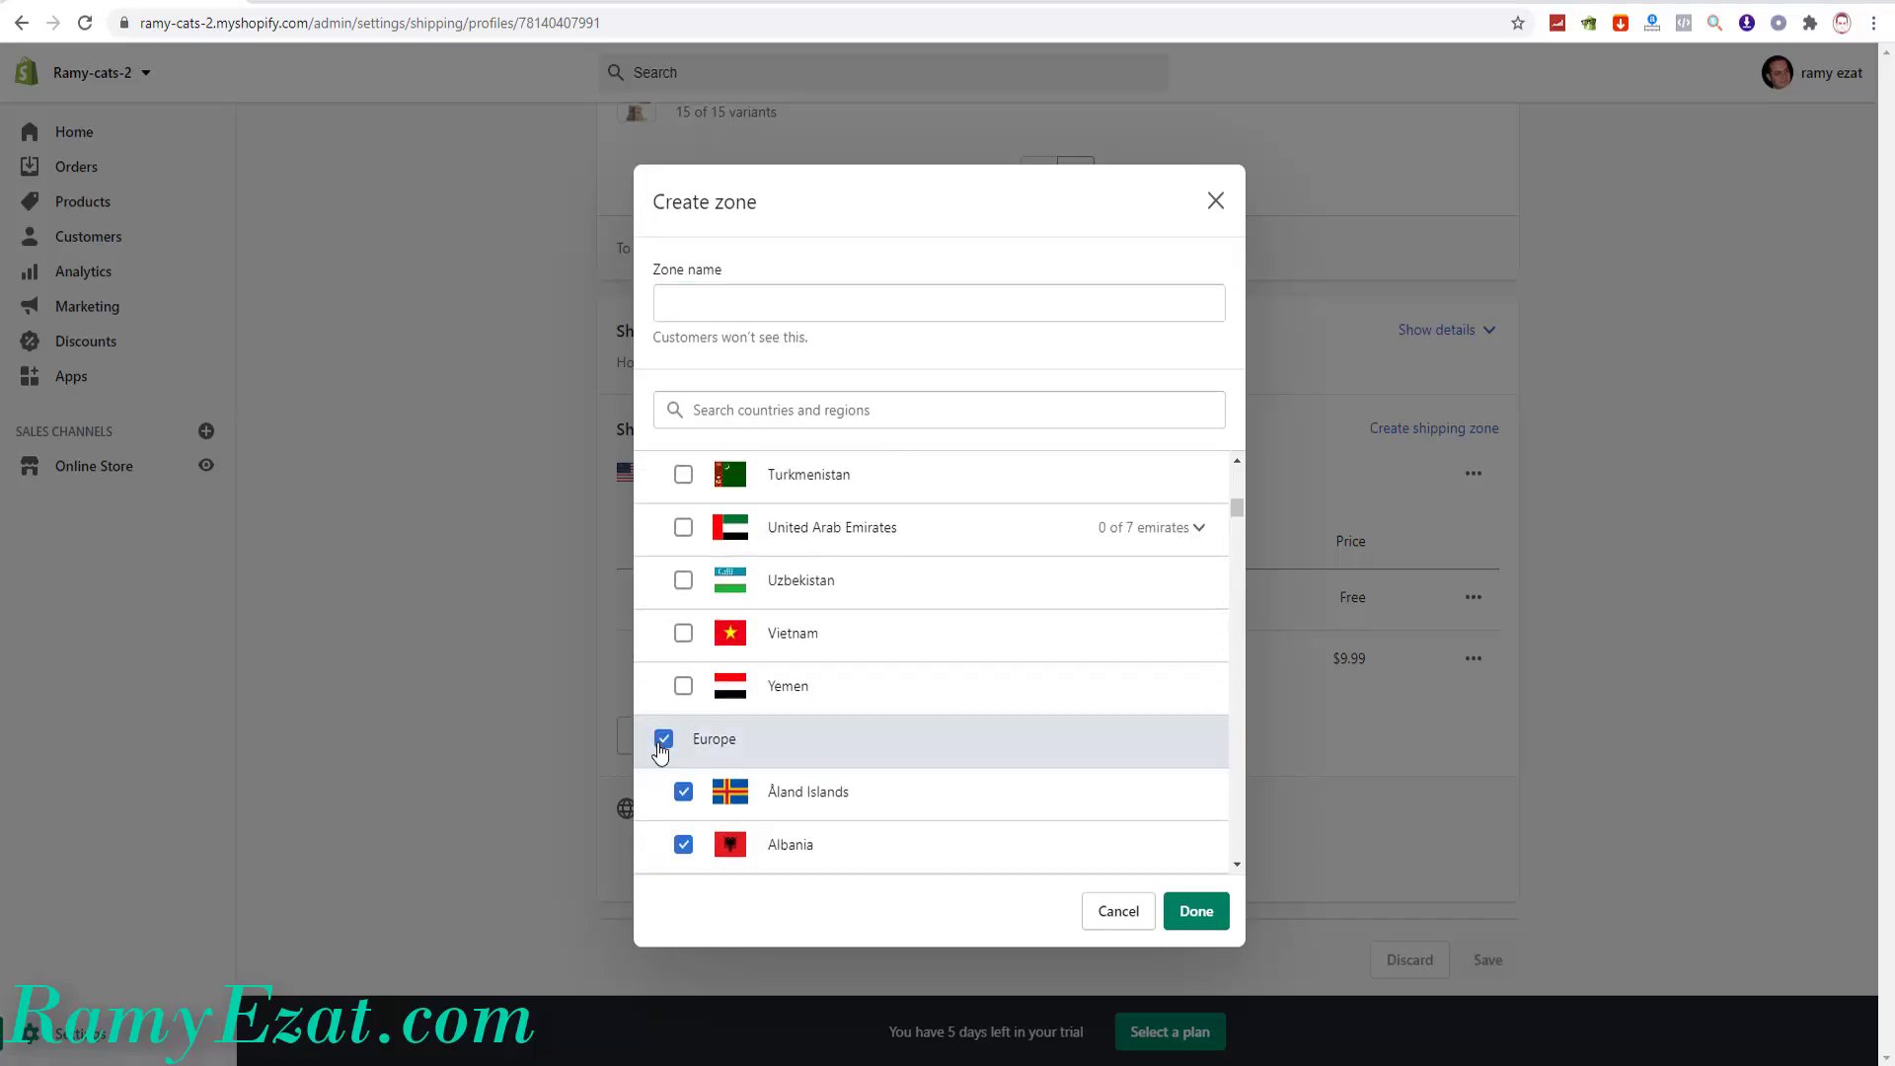
pyautogui.scroll(-3, 681, 691)
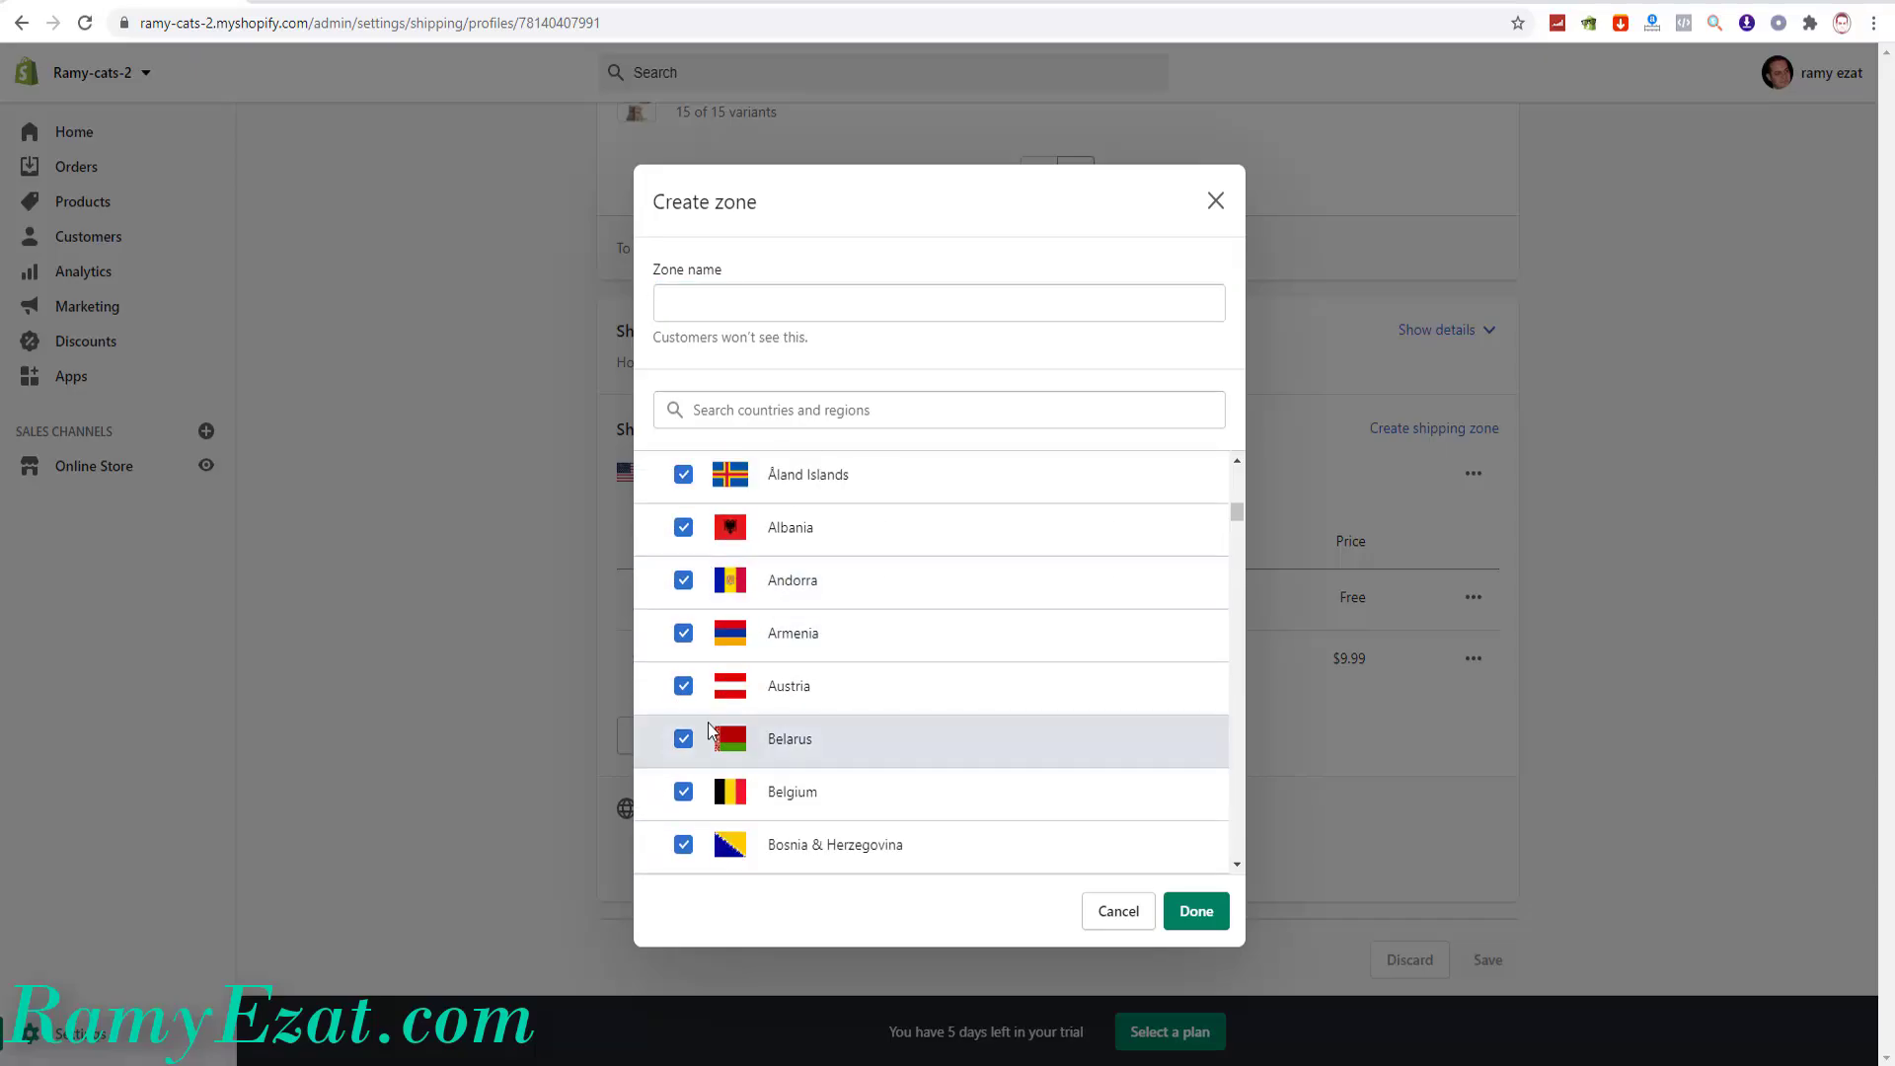
pyautogui.scroll(3, 666, 604)
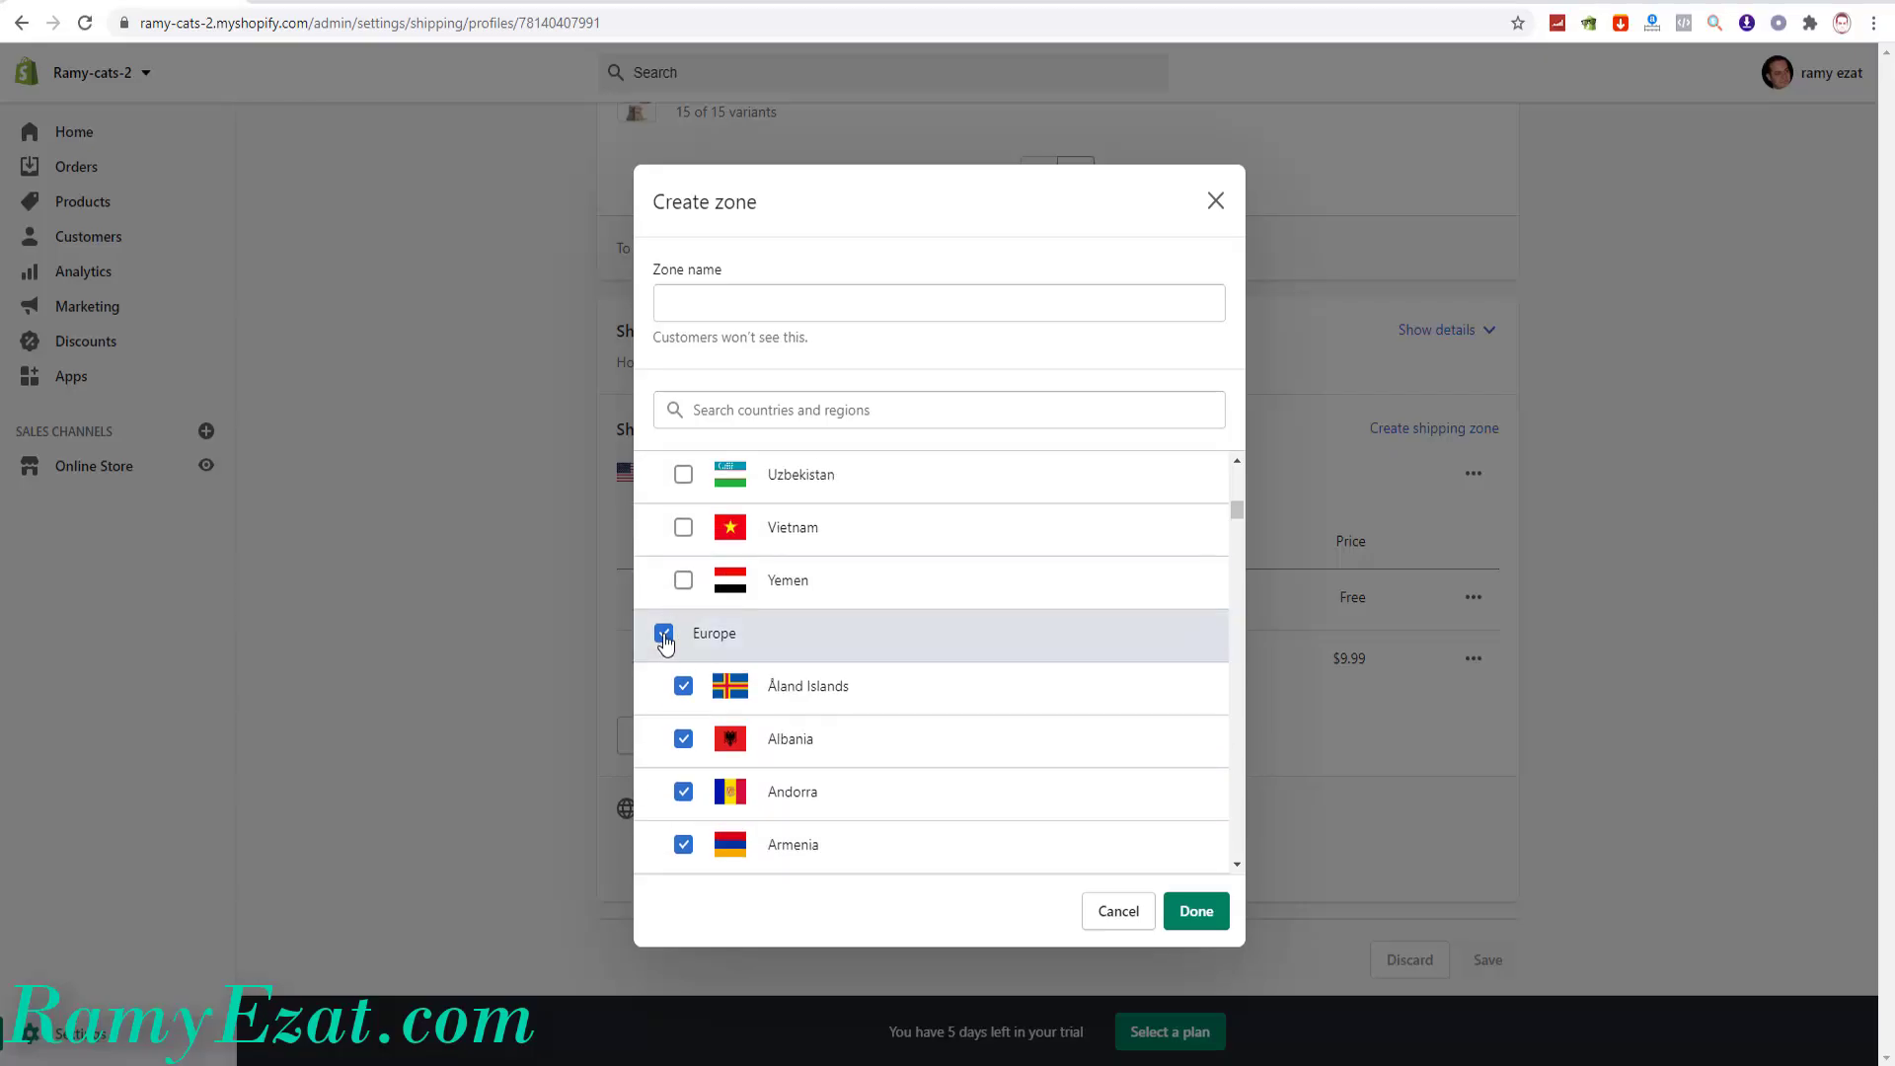
pyautogui.click(664, 637)
# Step: Include only Germany and Italy in the new shipping zone, name it Europe and finish creating it
pyautogui.scroll(-10, 775, 681)
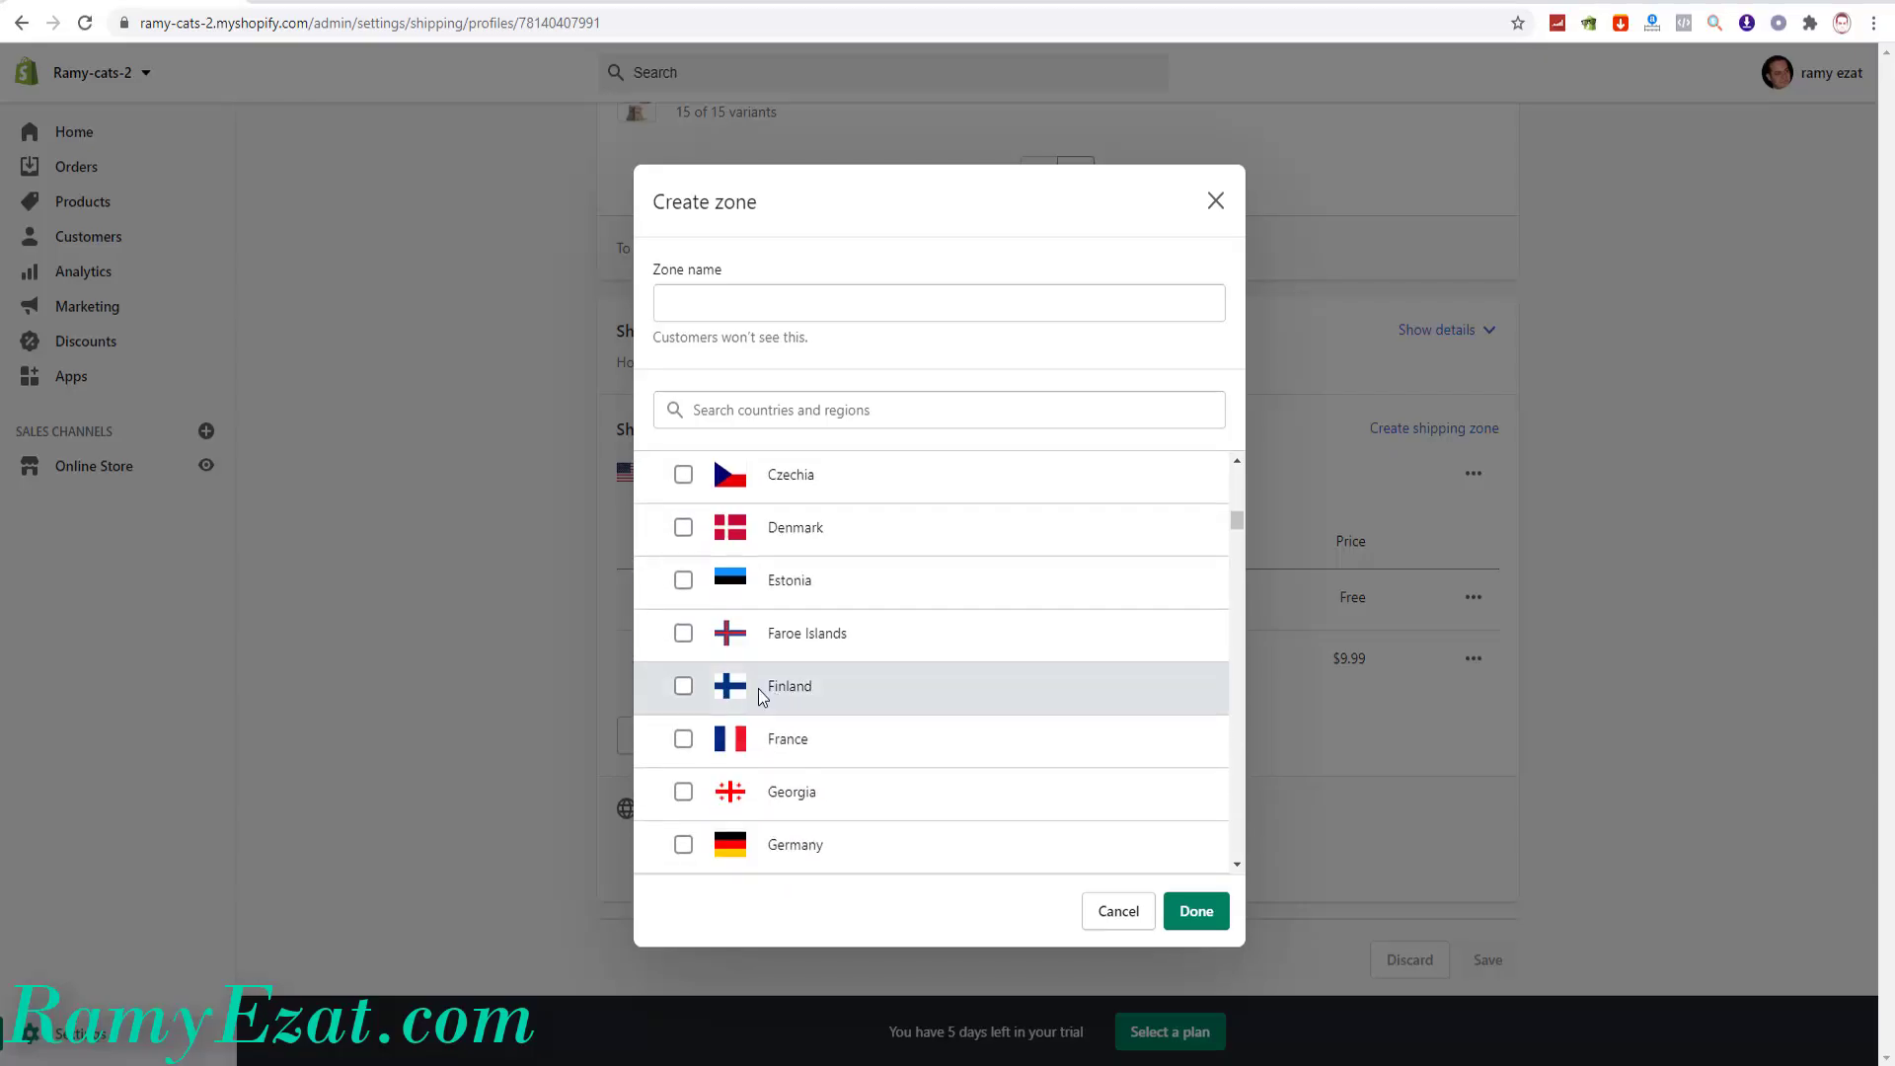
pyautogui.scroll(-1, 773, 698)
pyautogui.click(683, 733)
pyautogui.scroll(-2, 754, 723)
pyautogui.scroll(-3, 754, 723)
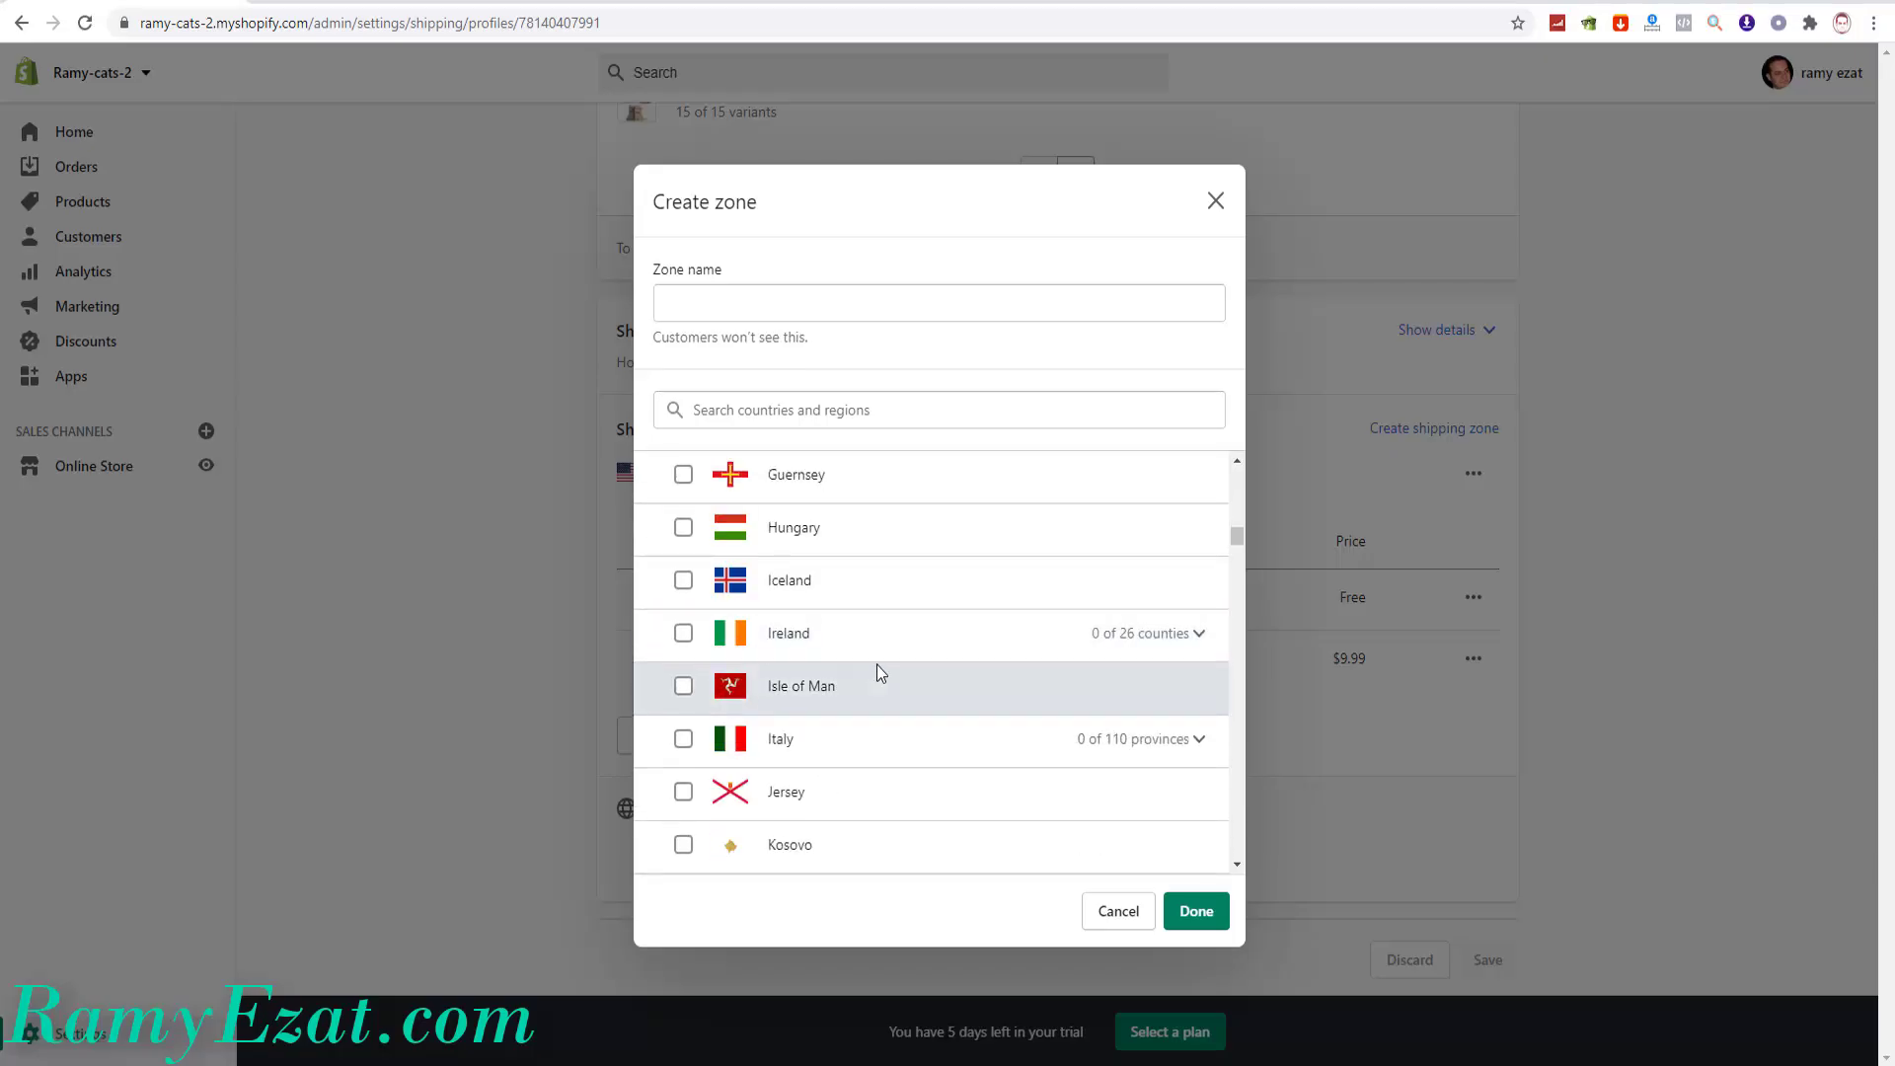
pyautogui.click(688, 743)
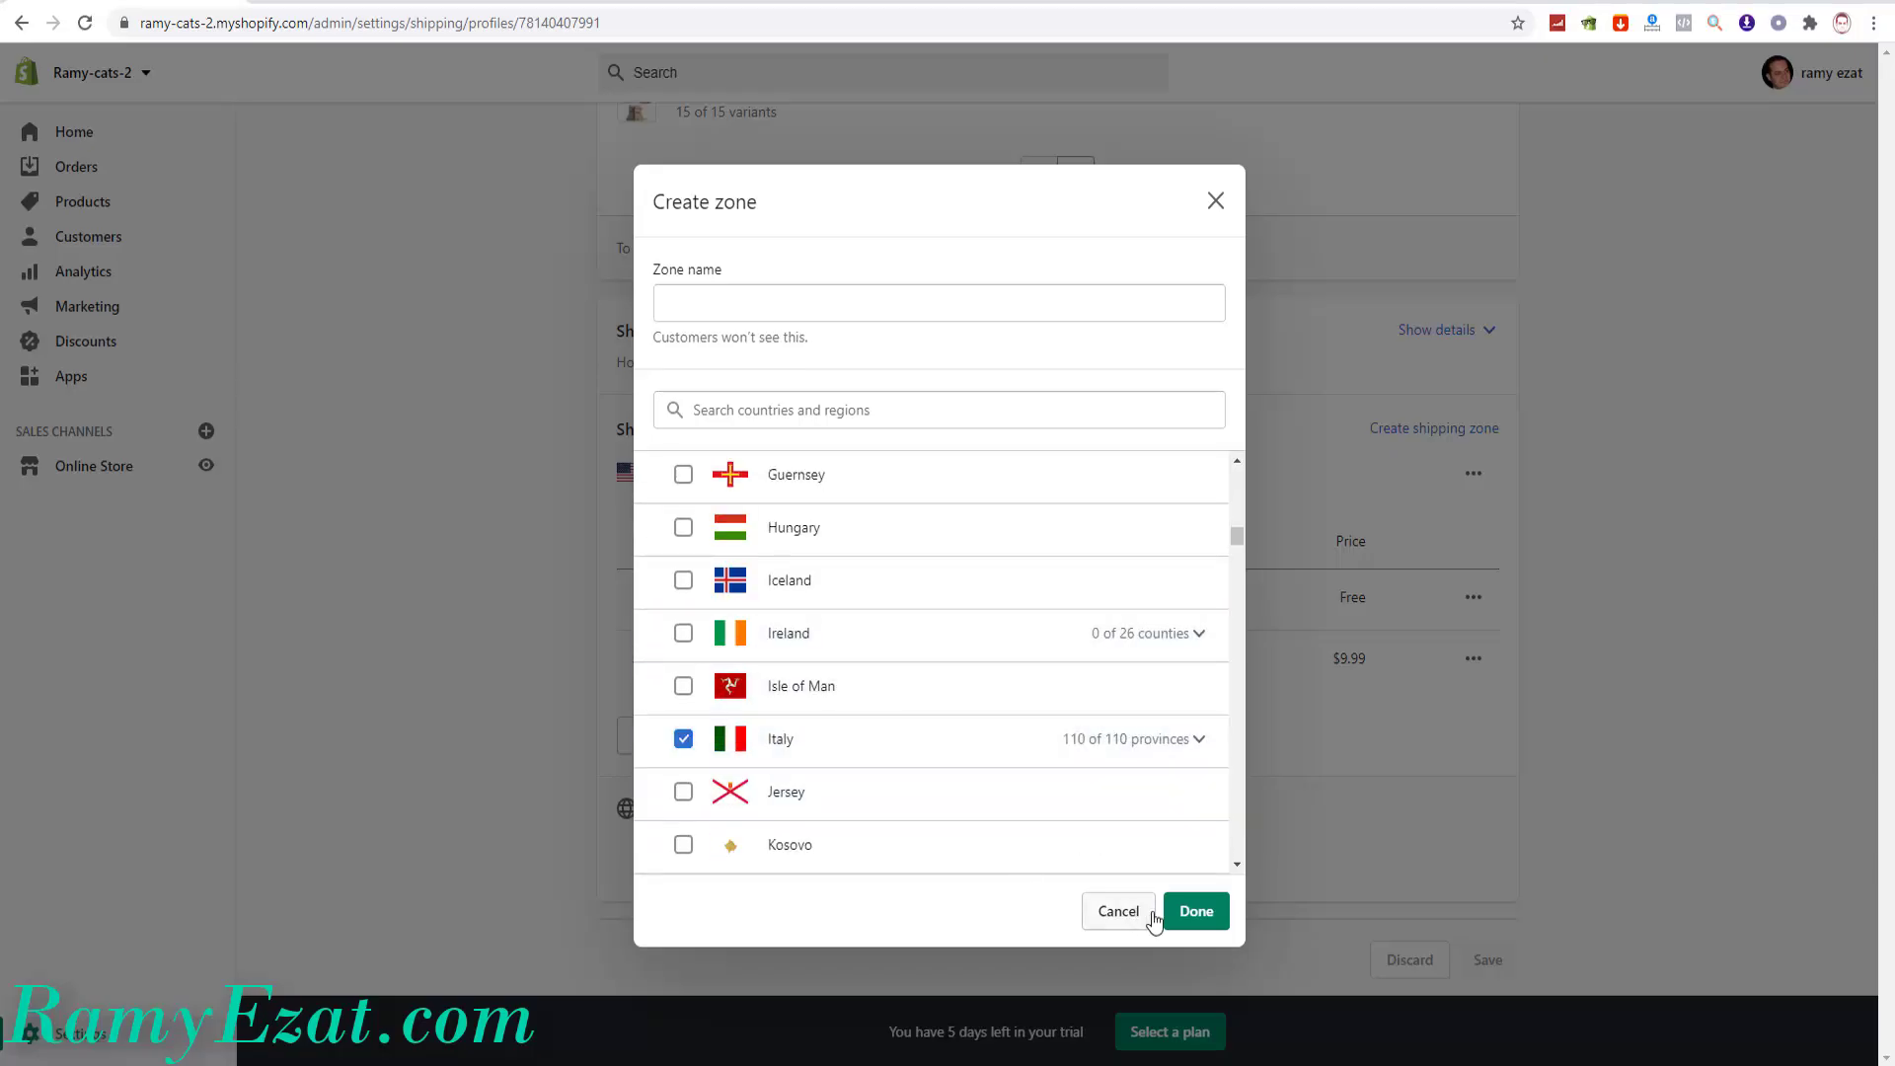
pyautogui.click(723, 310)
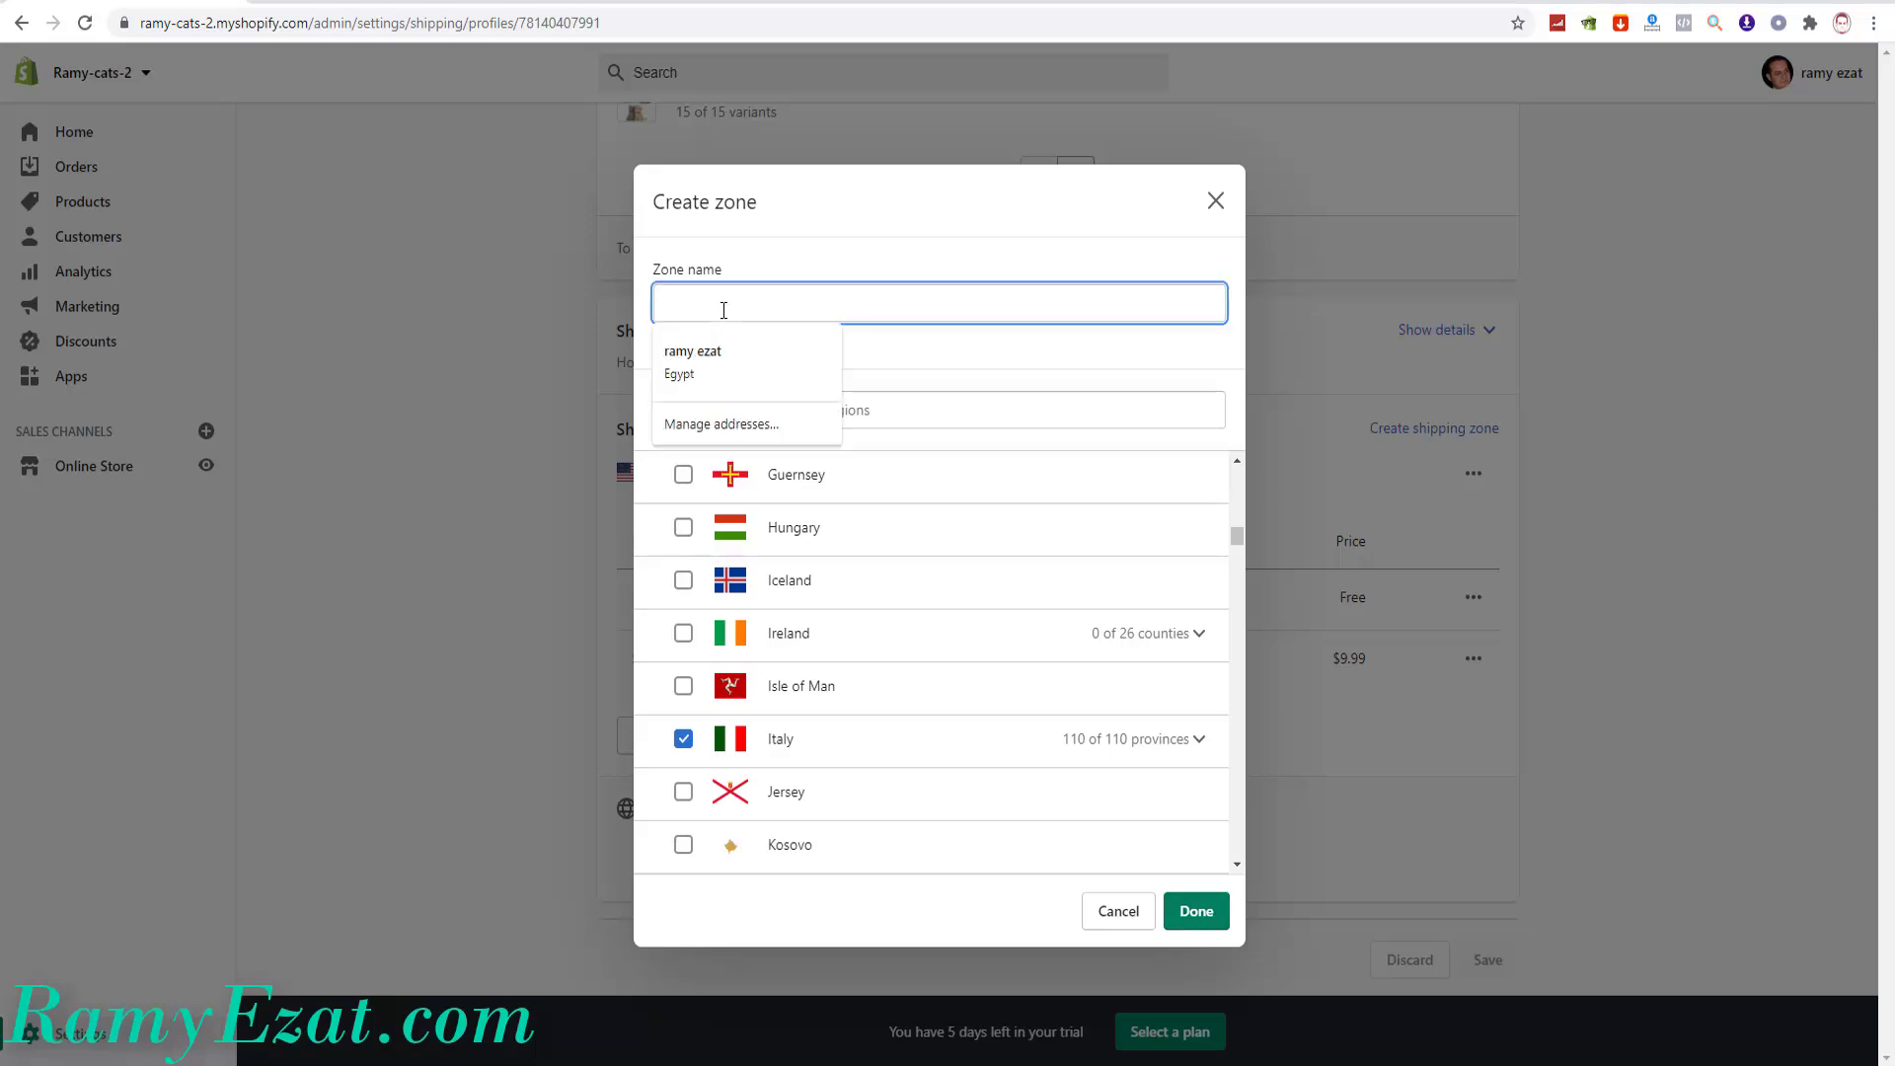
pyautogui.write('Europe')
pyautogui.click(1196, 910)
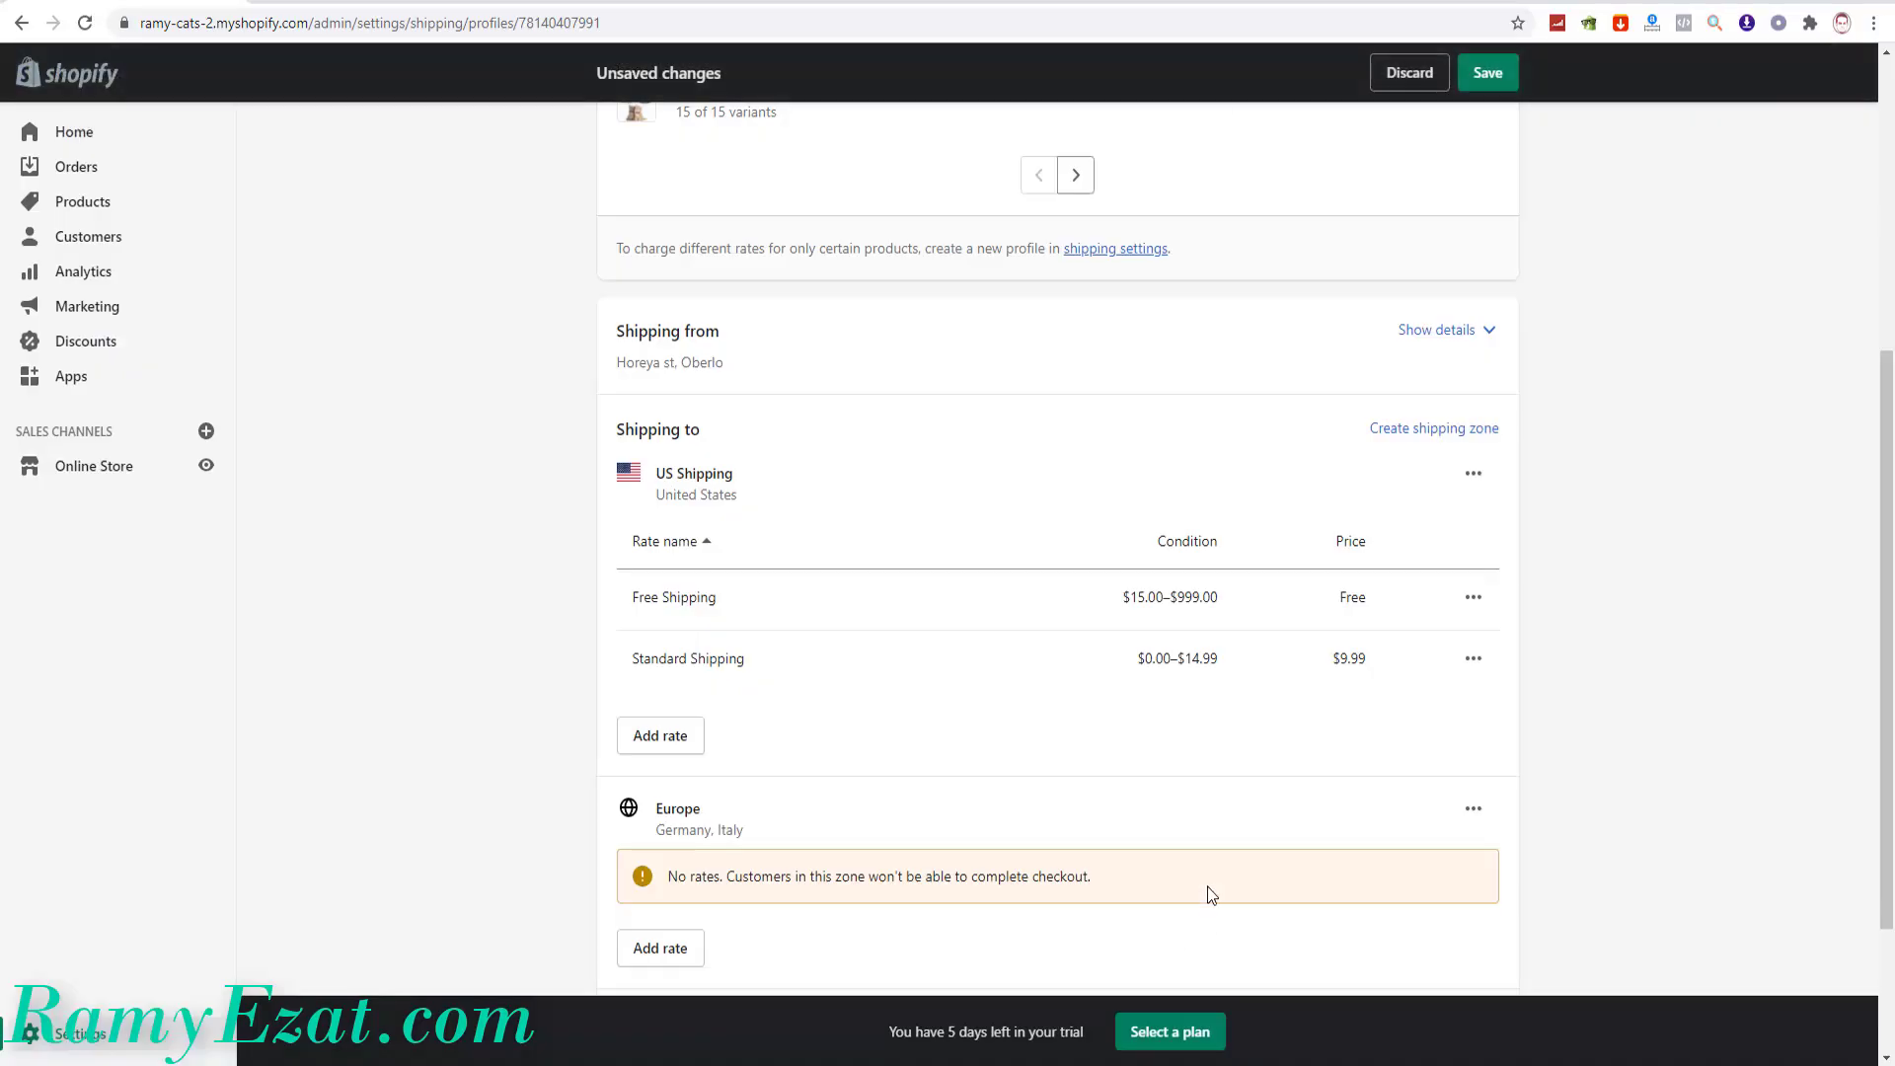
# Step: Open a new rate for the Europe zone, cancel it, and save the shipping profile
pyautogui.scroll(-2, 1012, 723)
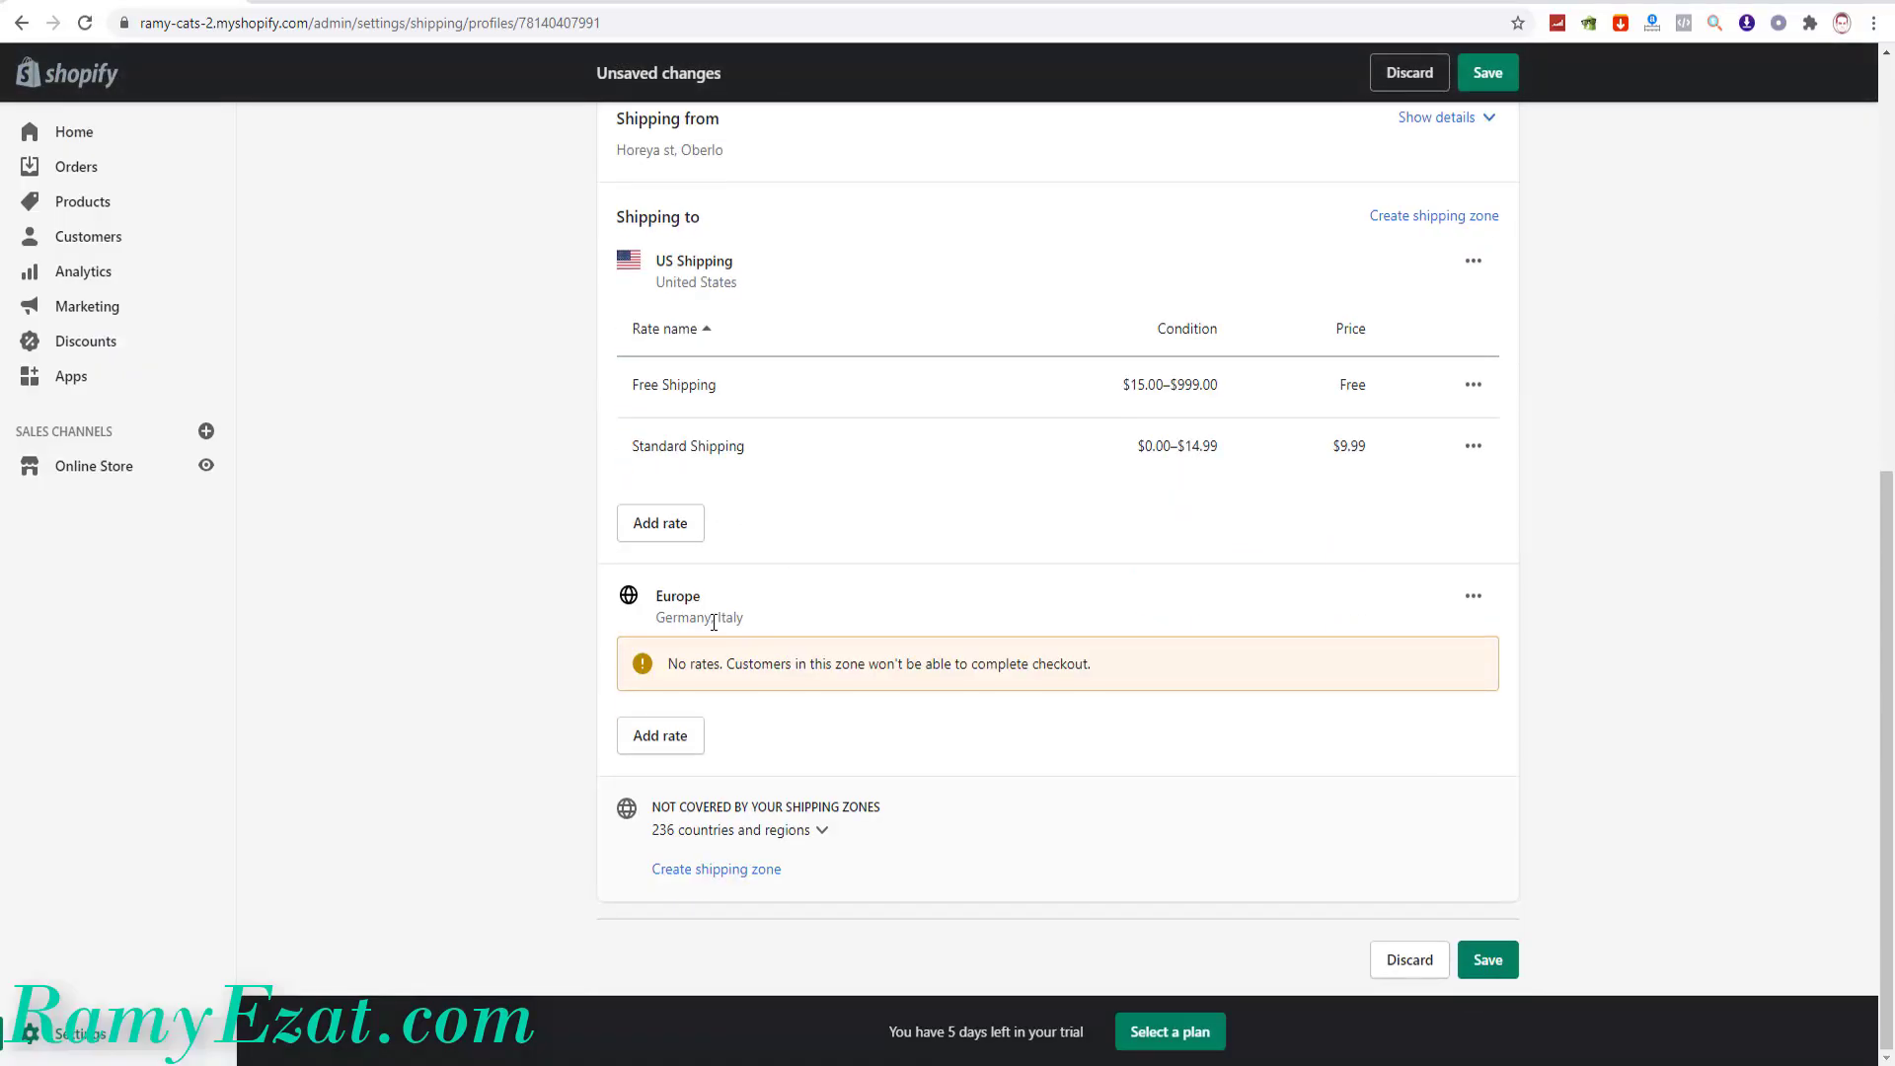
pyautogui.click(661, 747)
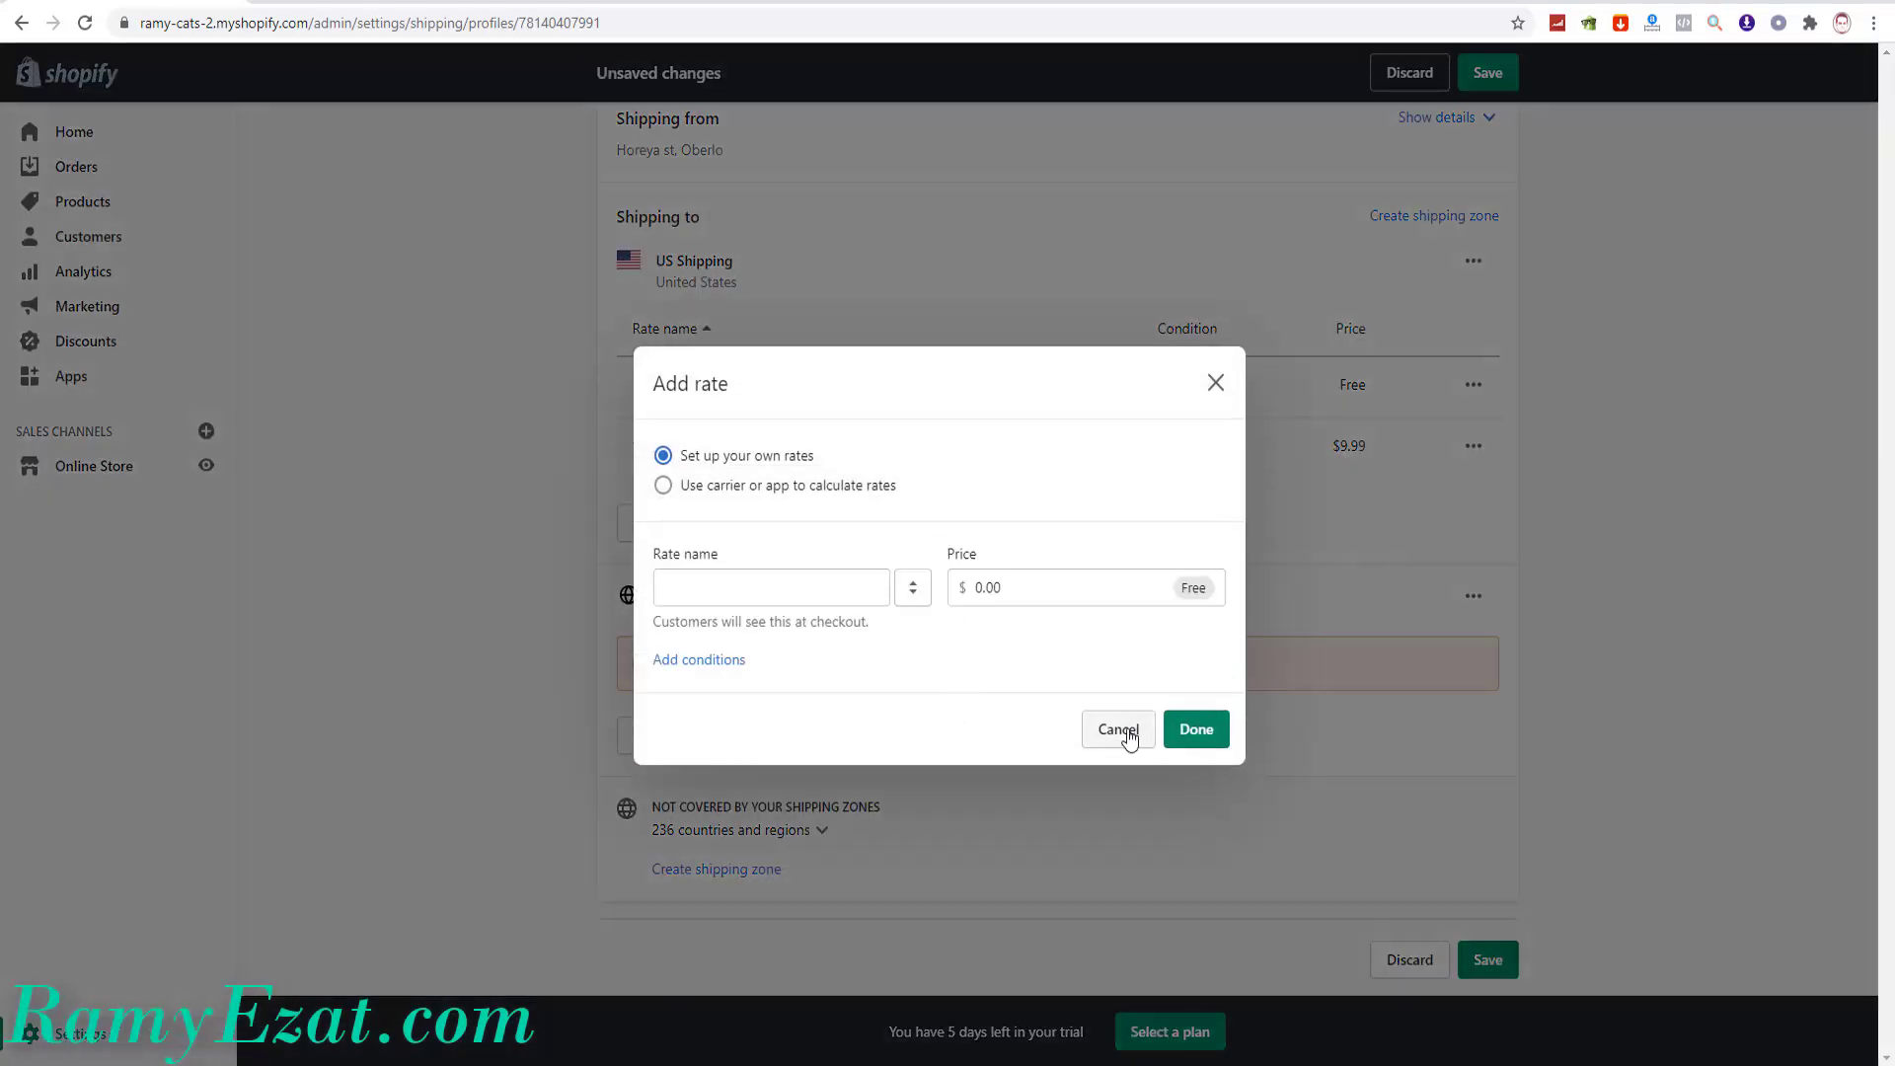
pyautogui.click(1119, 730)
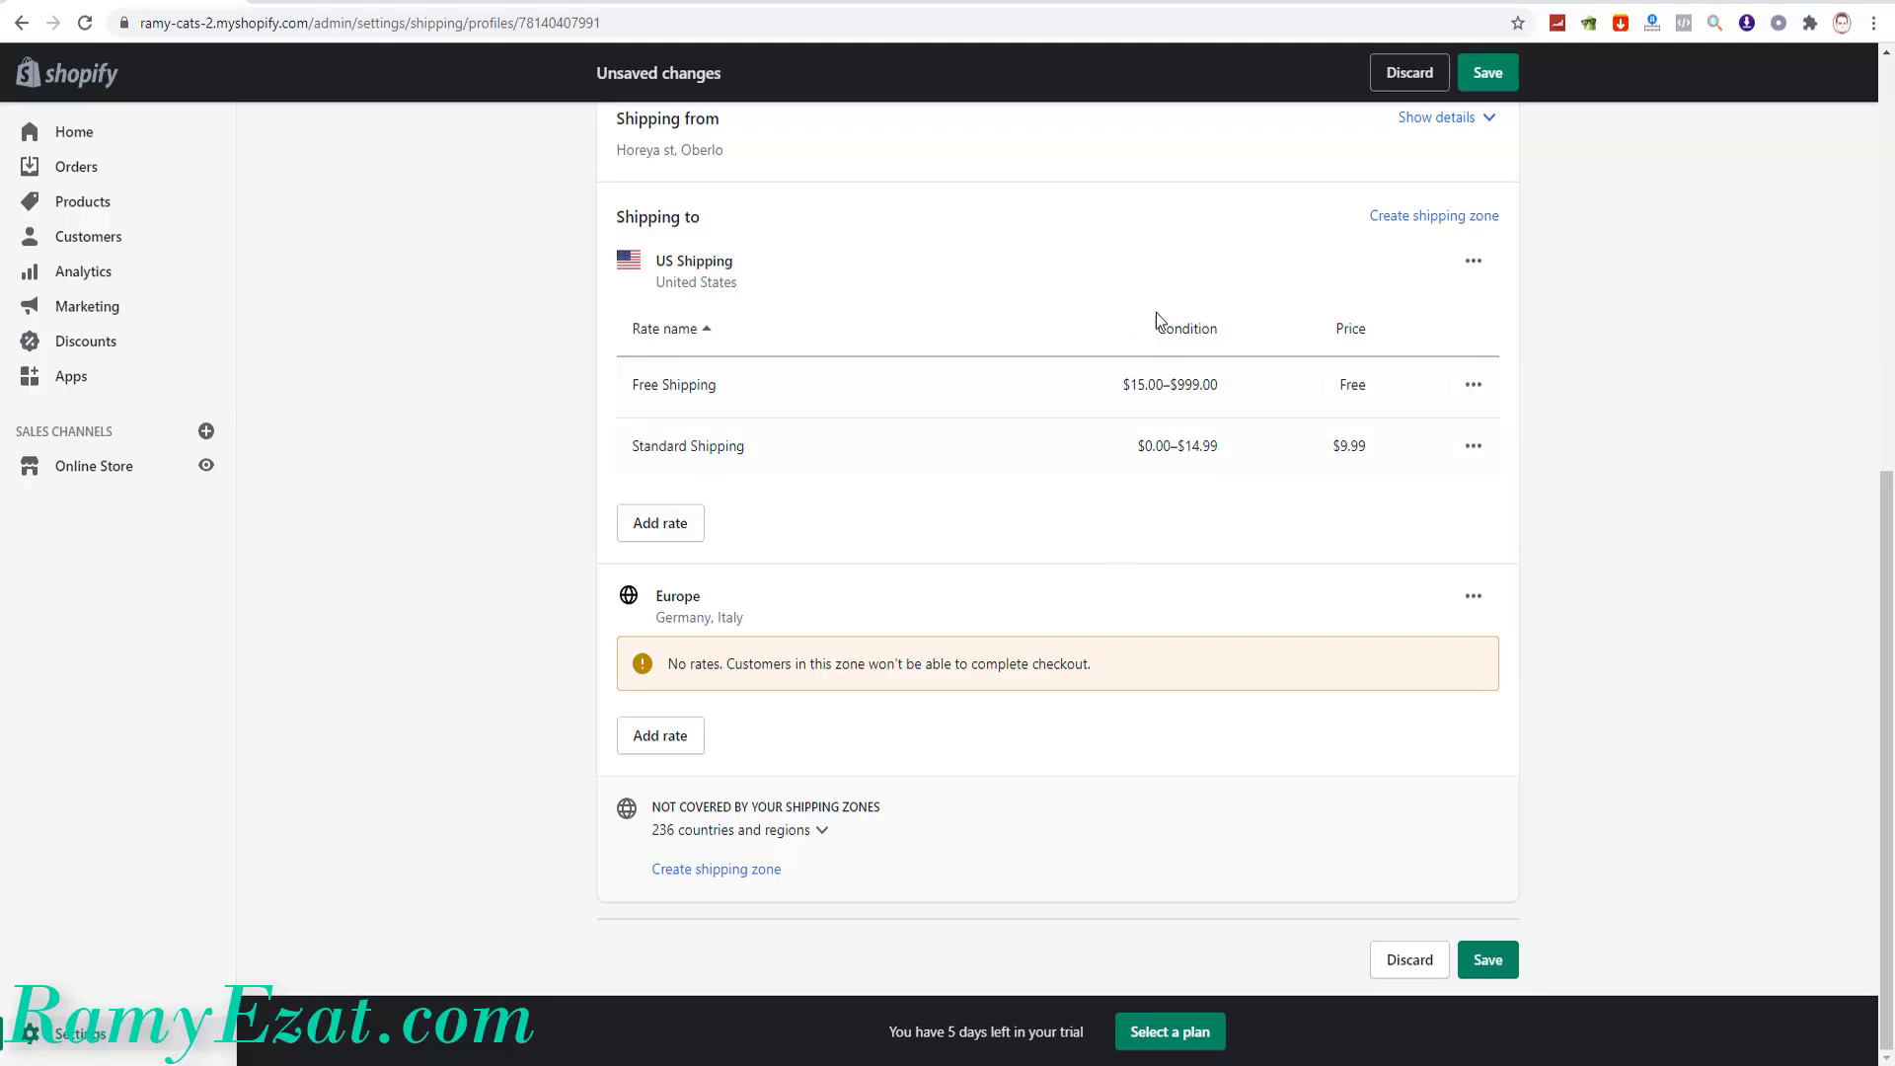
pyautogui.click(1489, 957)
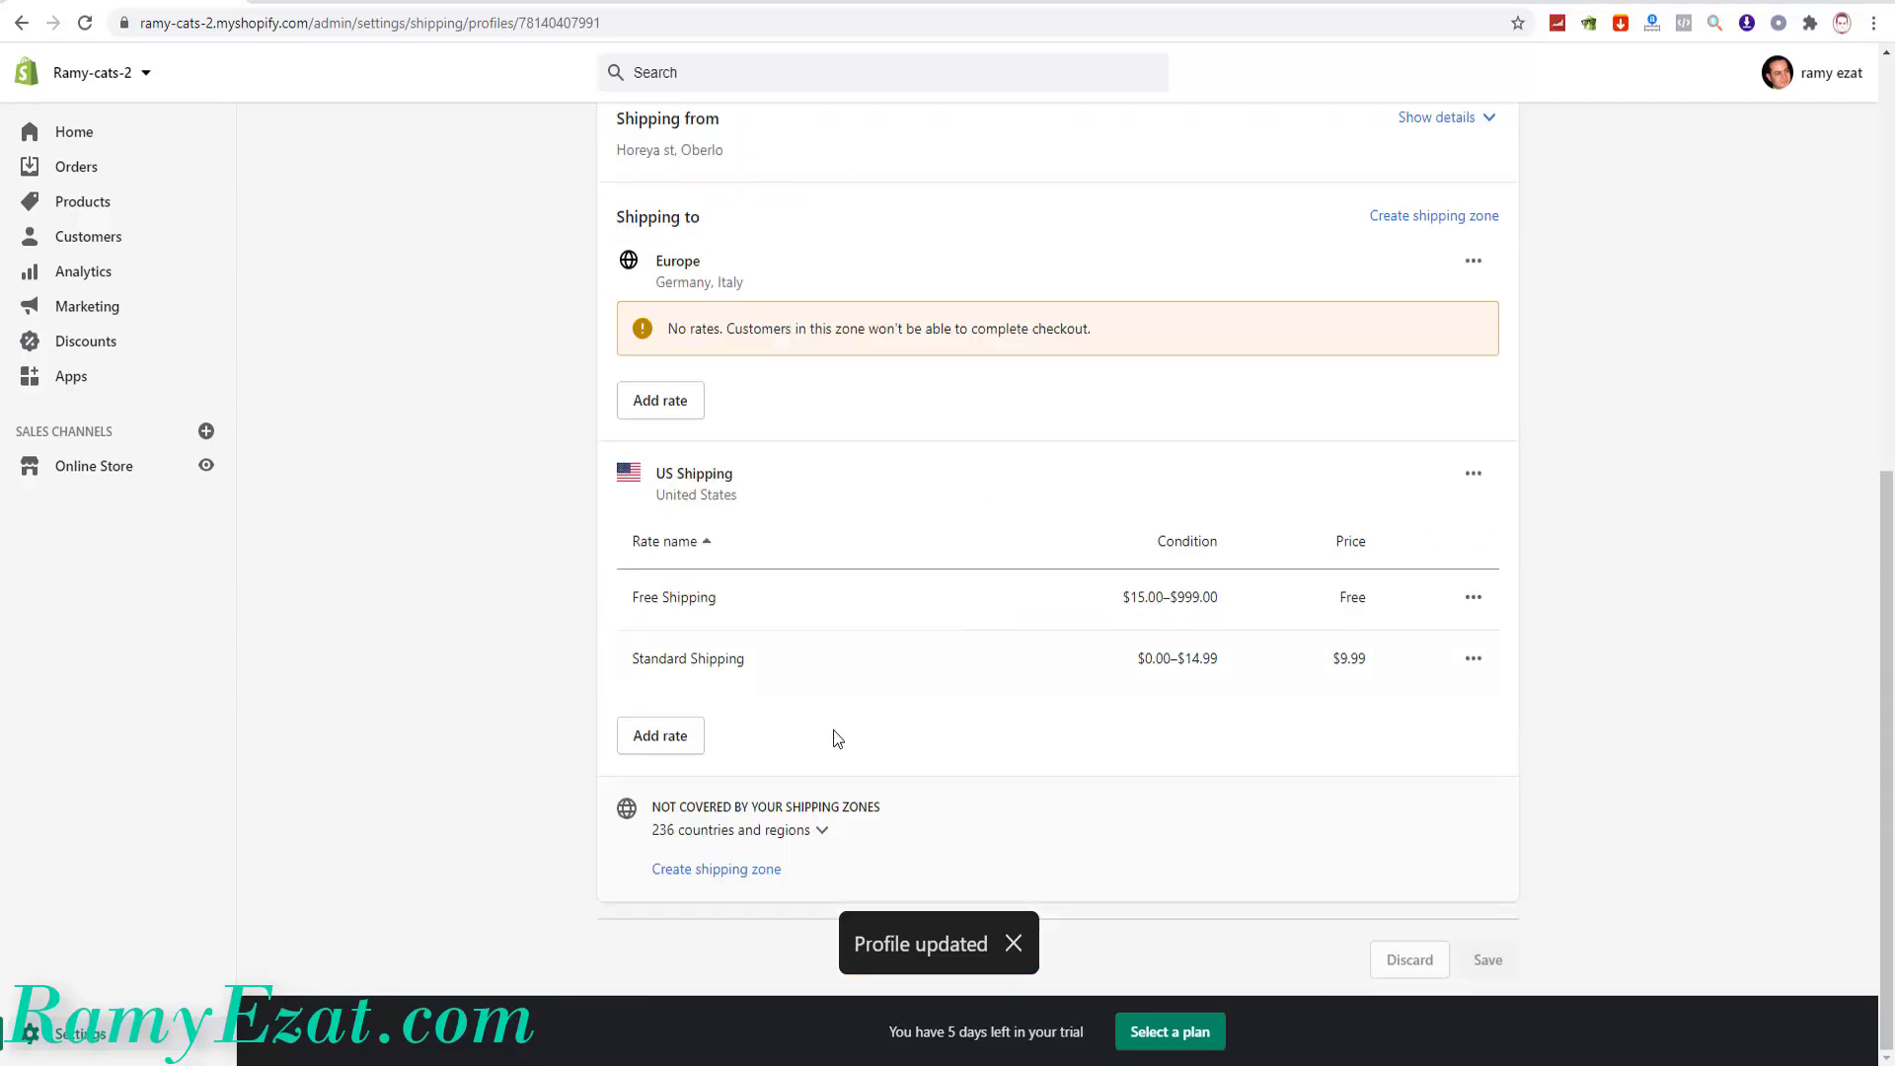
# Step: Delete the Europe shipping zone from the general profile and save the change
pyautogui.scroll(3, 660, 506)
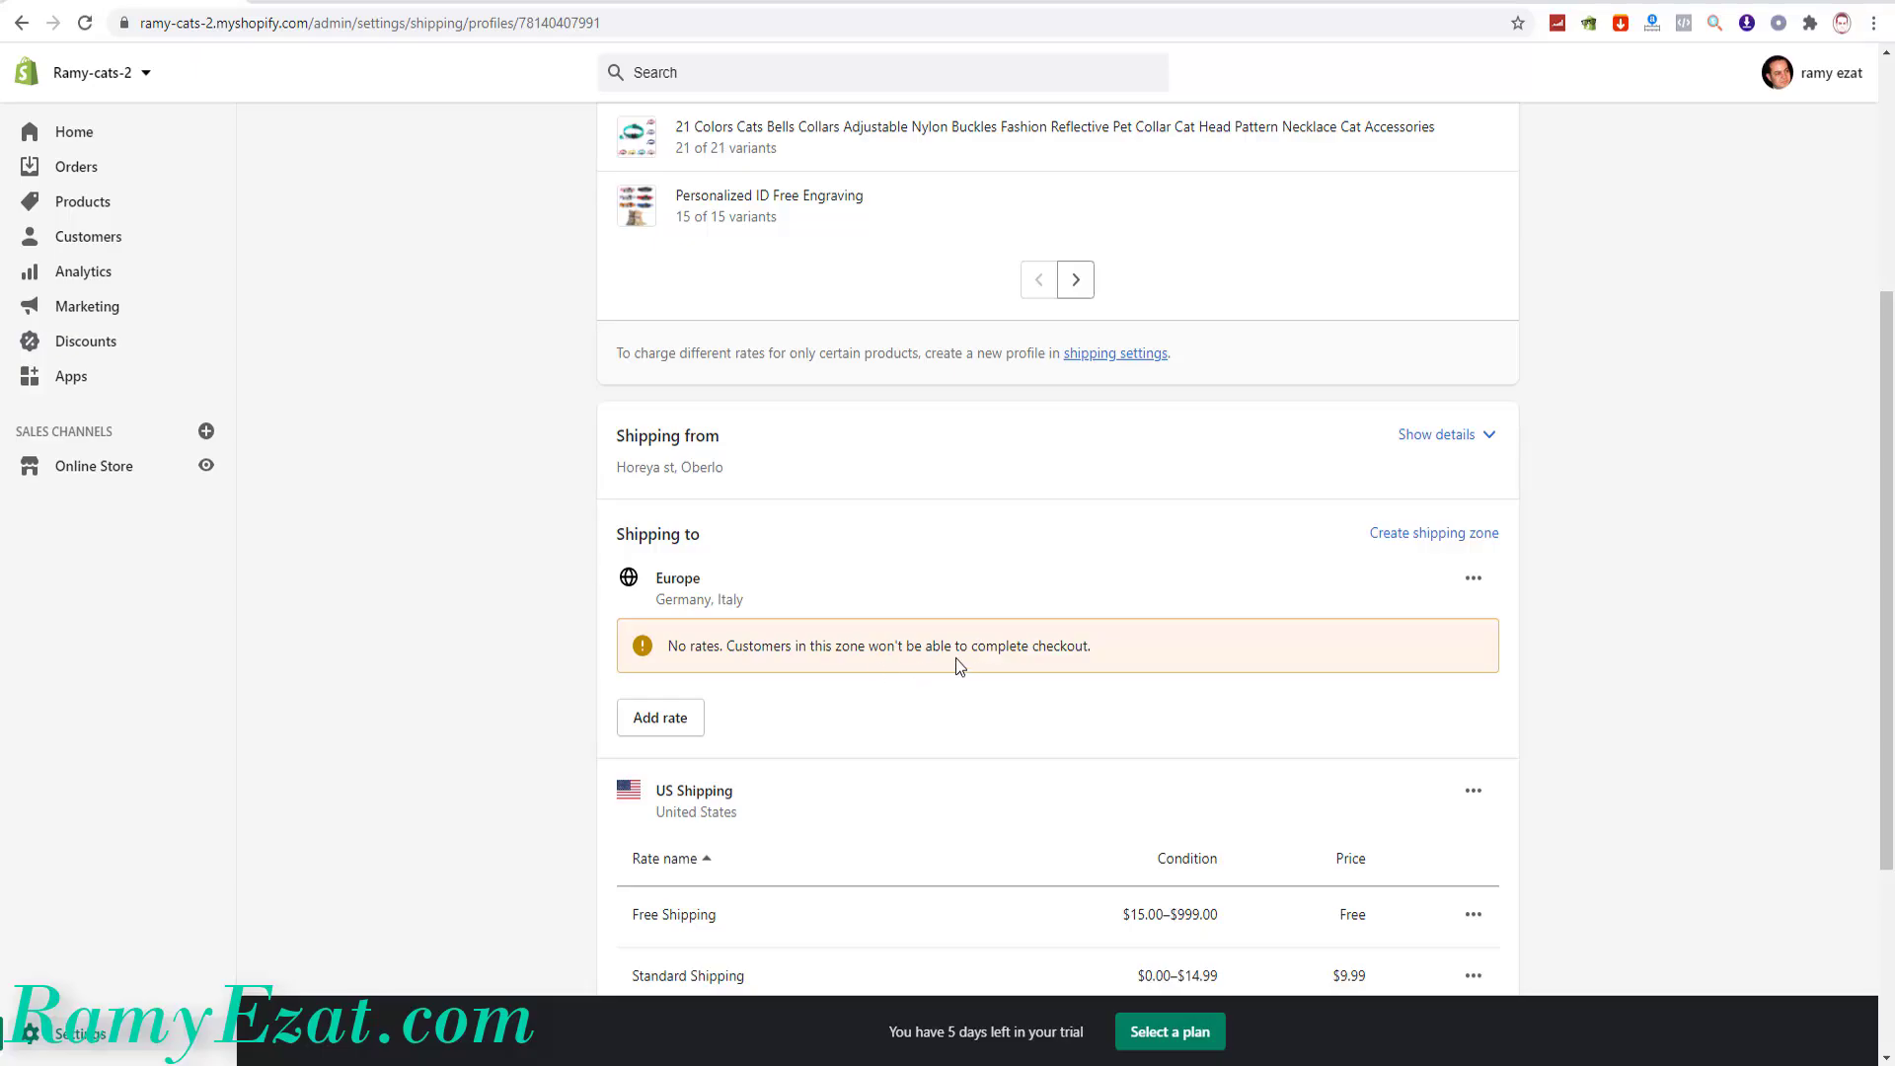
pyautogui.click(695, 726)
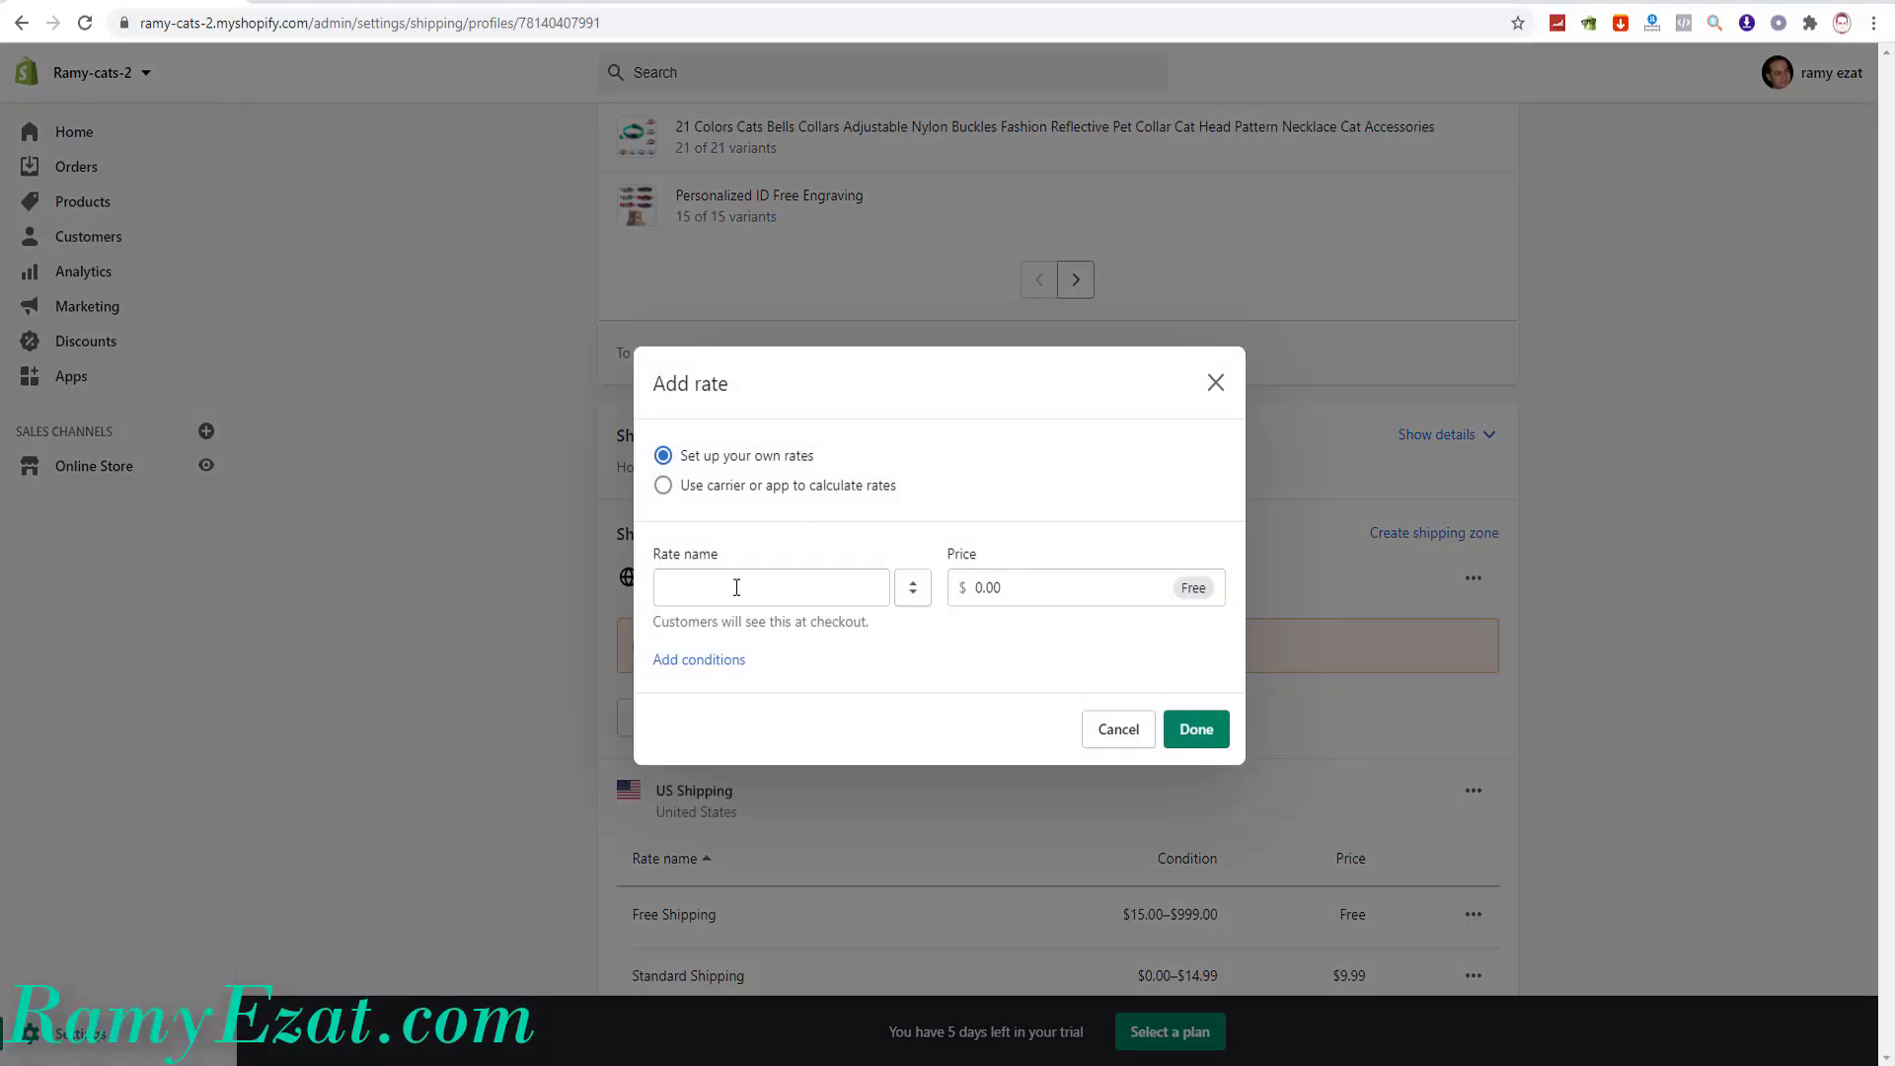
pyautogui.click(1216, 385)
pyautogui.click(1470, 582)
pyautogui.click(1439, 675)
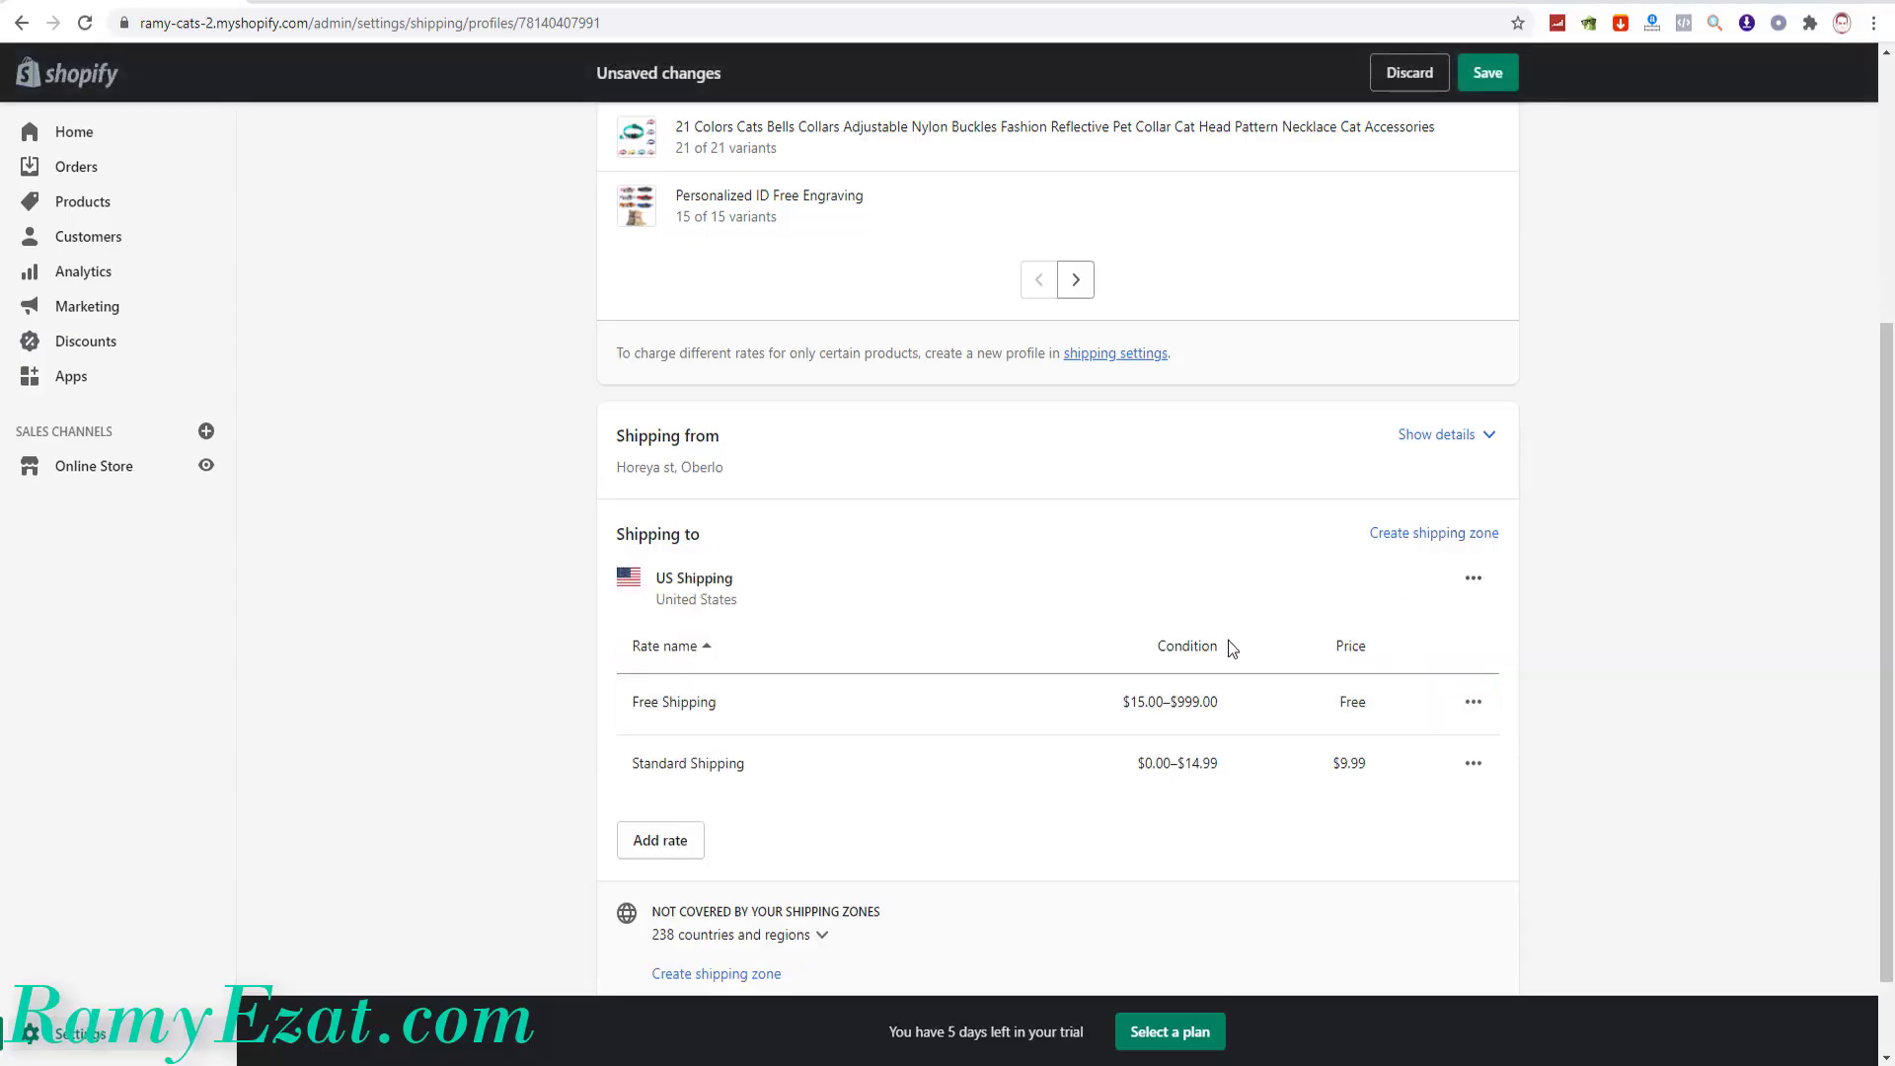
pyautogui.scroll(4, 1228, 640)
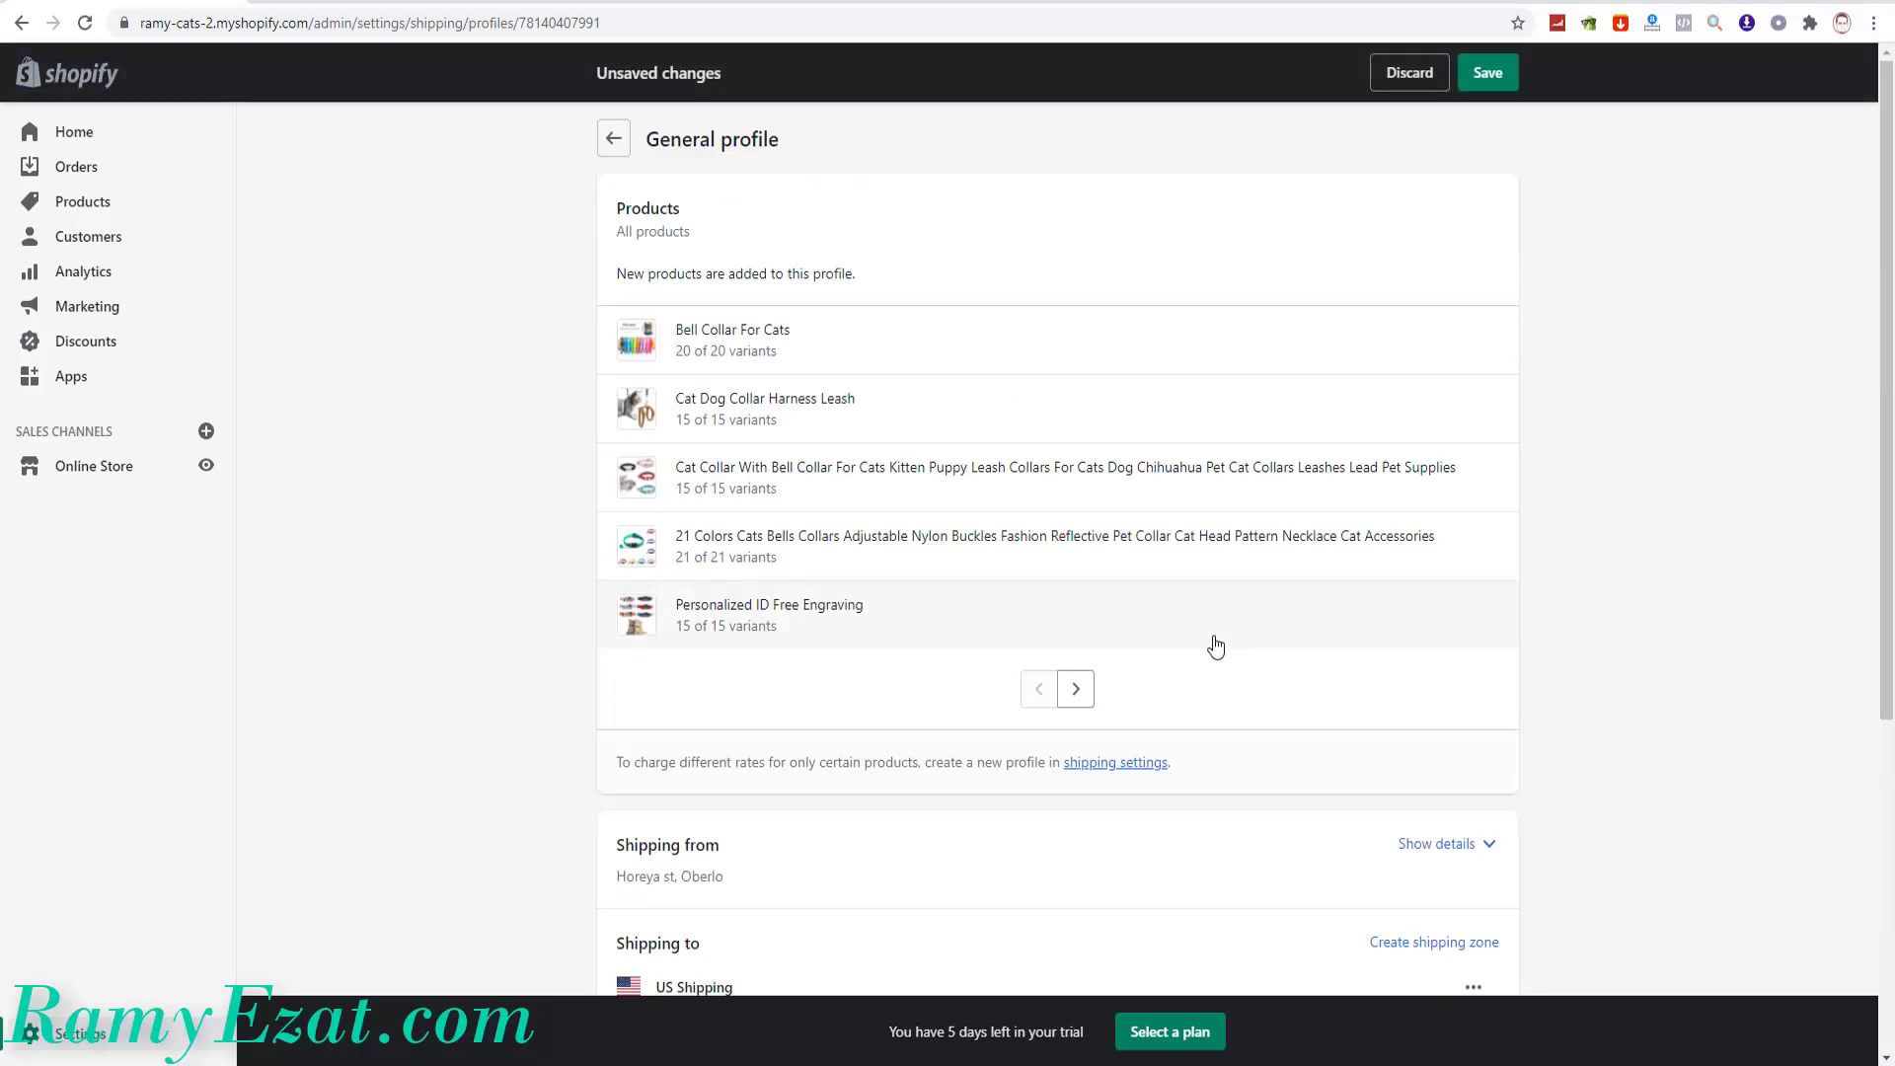
pyautogui.click(1487, 75)
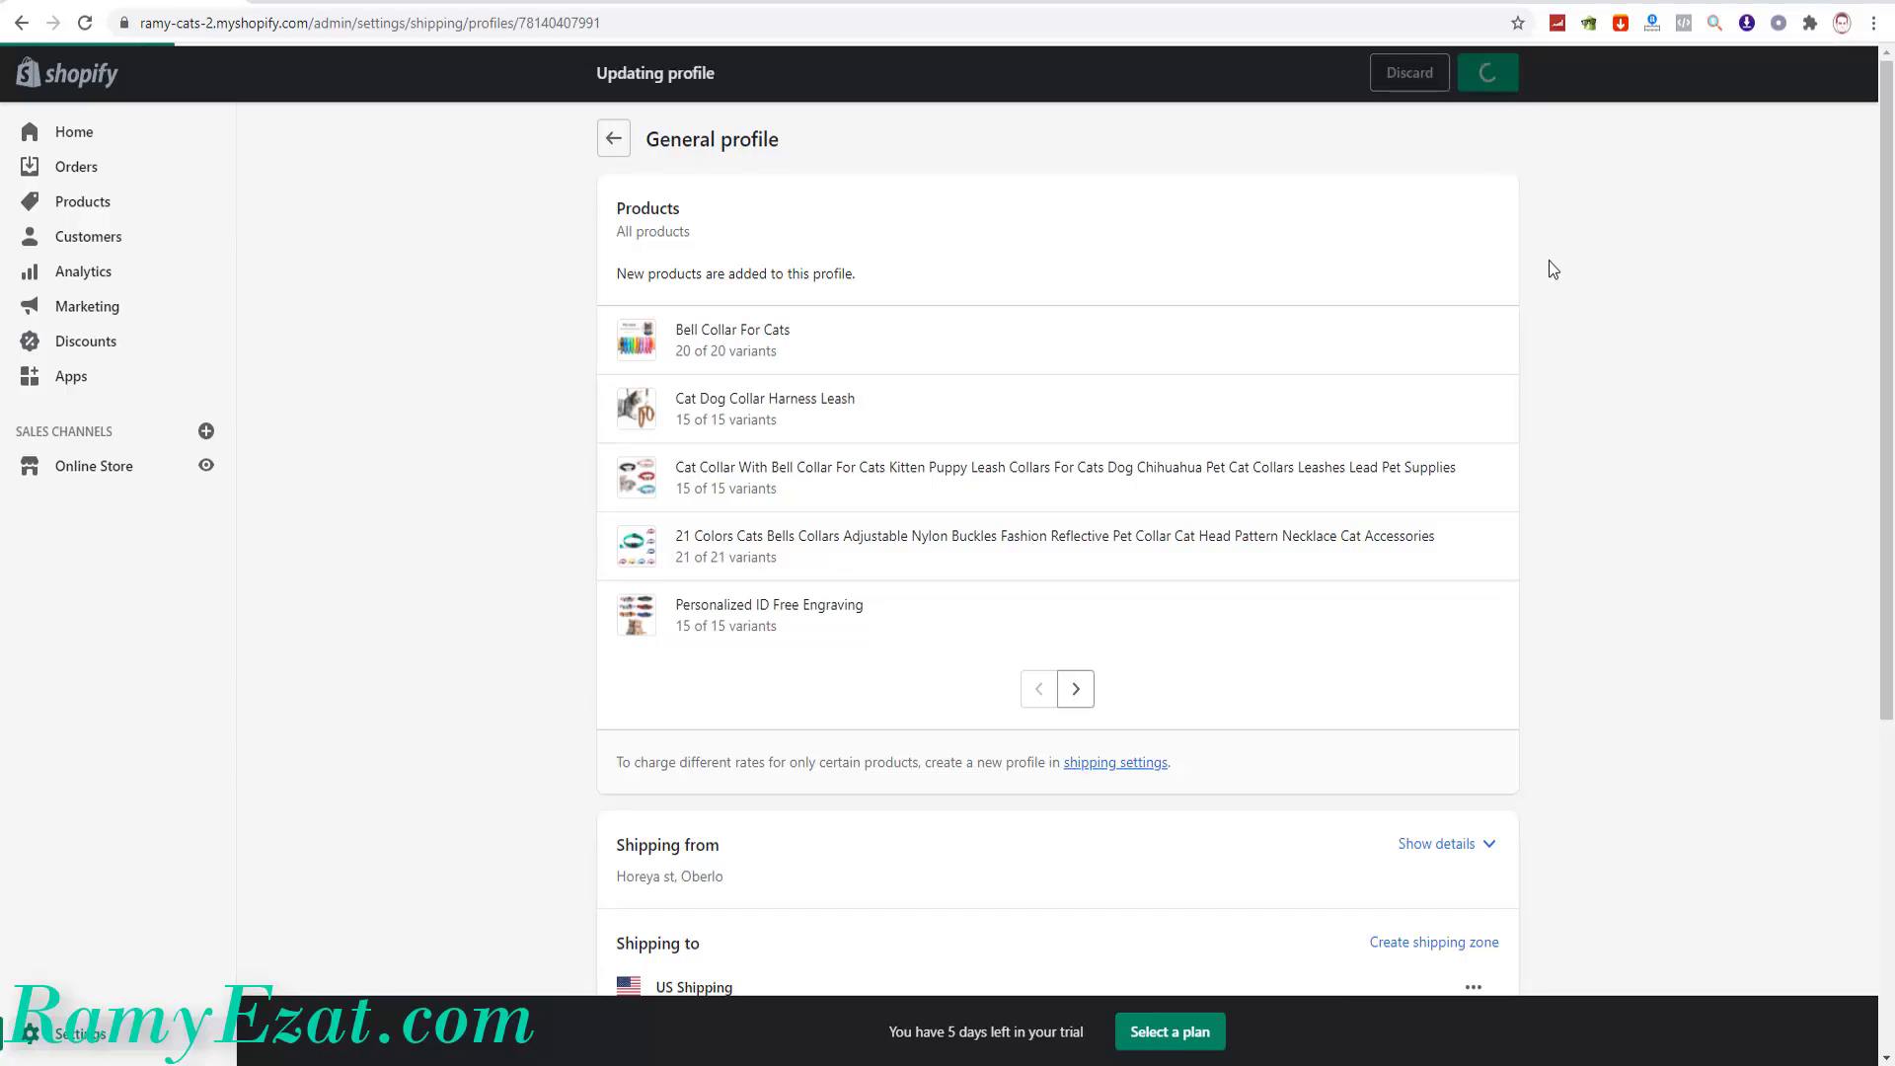